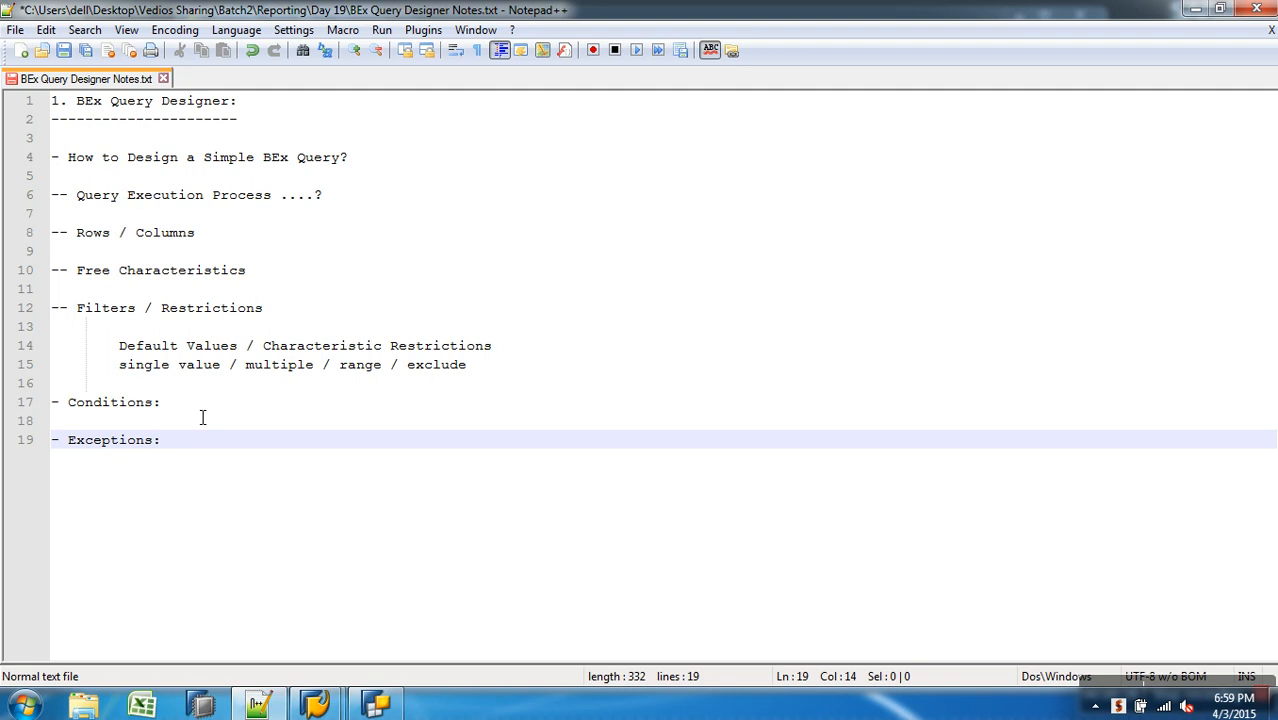
- Switch to SAP Easy Access, open a new session and start transaction rsrt
{"action": "mouse_move", "coordinate": [315, 705]}
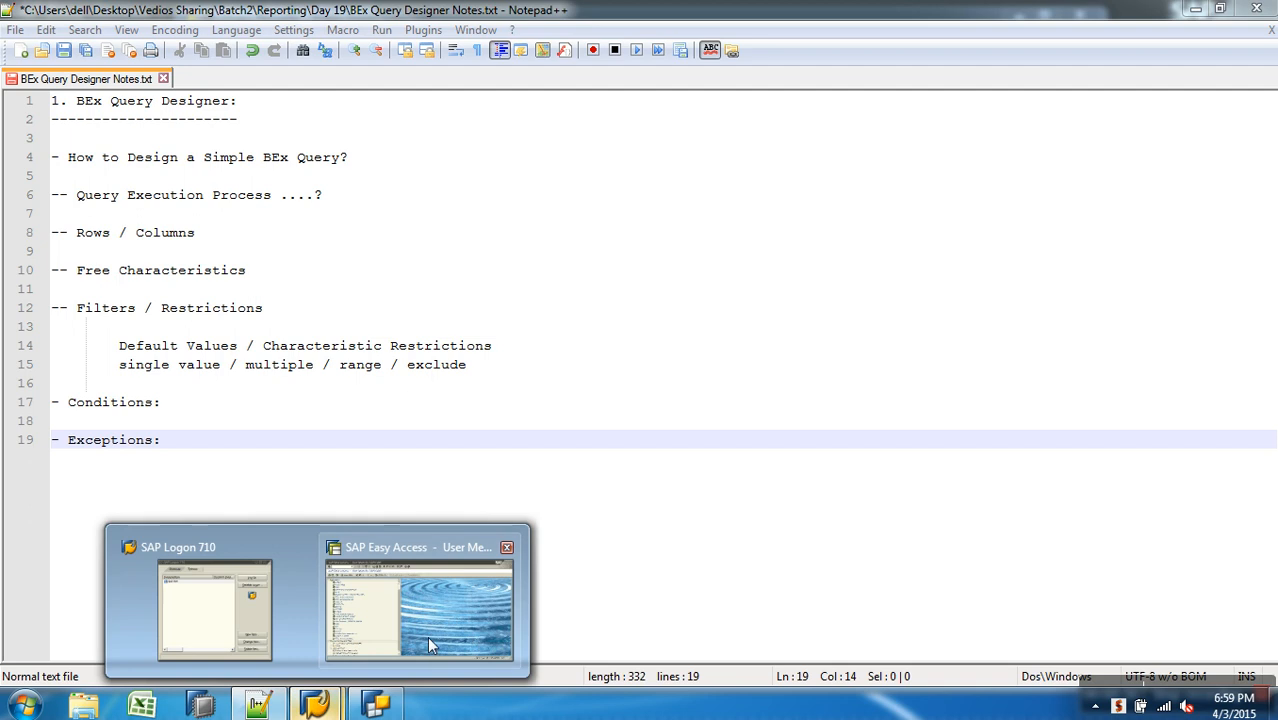
{"action": "left_click", "coordinate": [479, 634]}
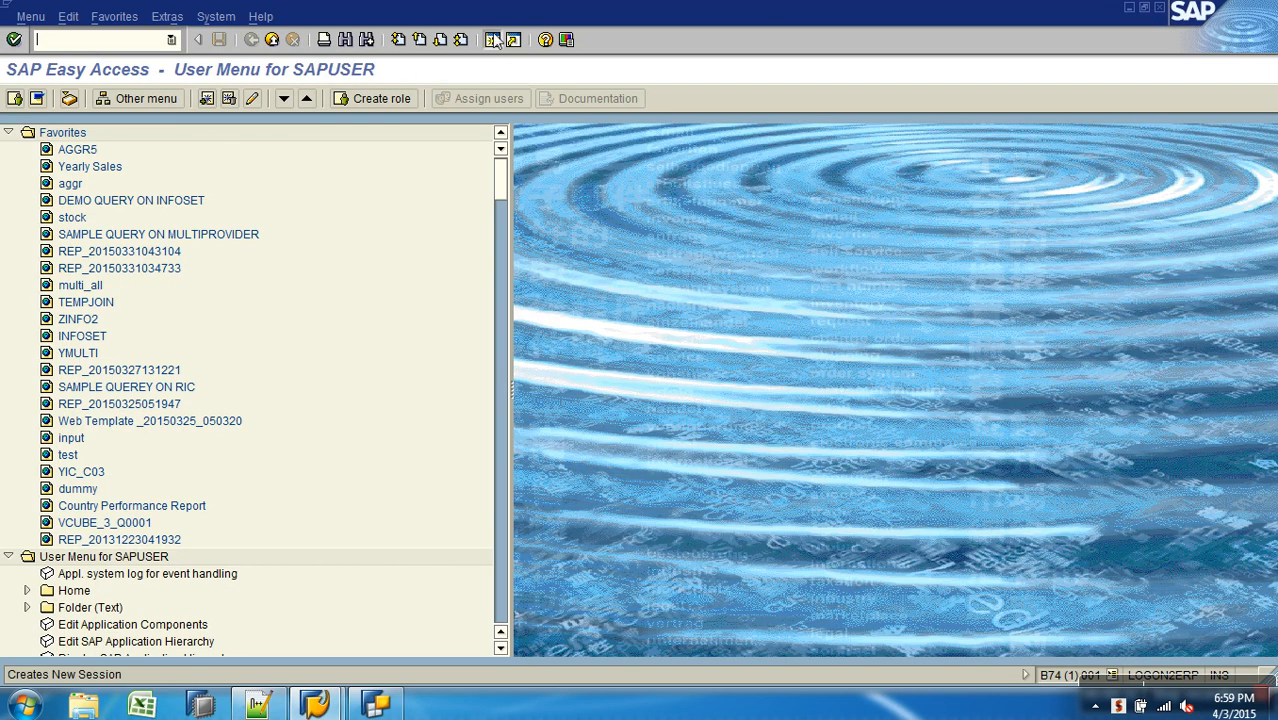
{"action": "left_click", "coordinate": [494, 41]}
{"action": "type", "text": "rsr"}
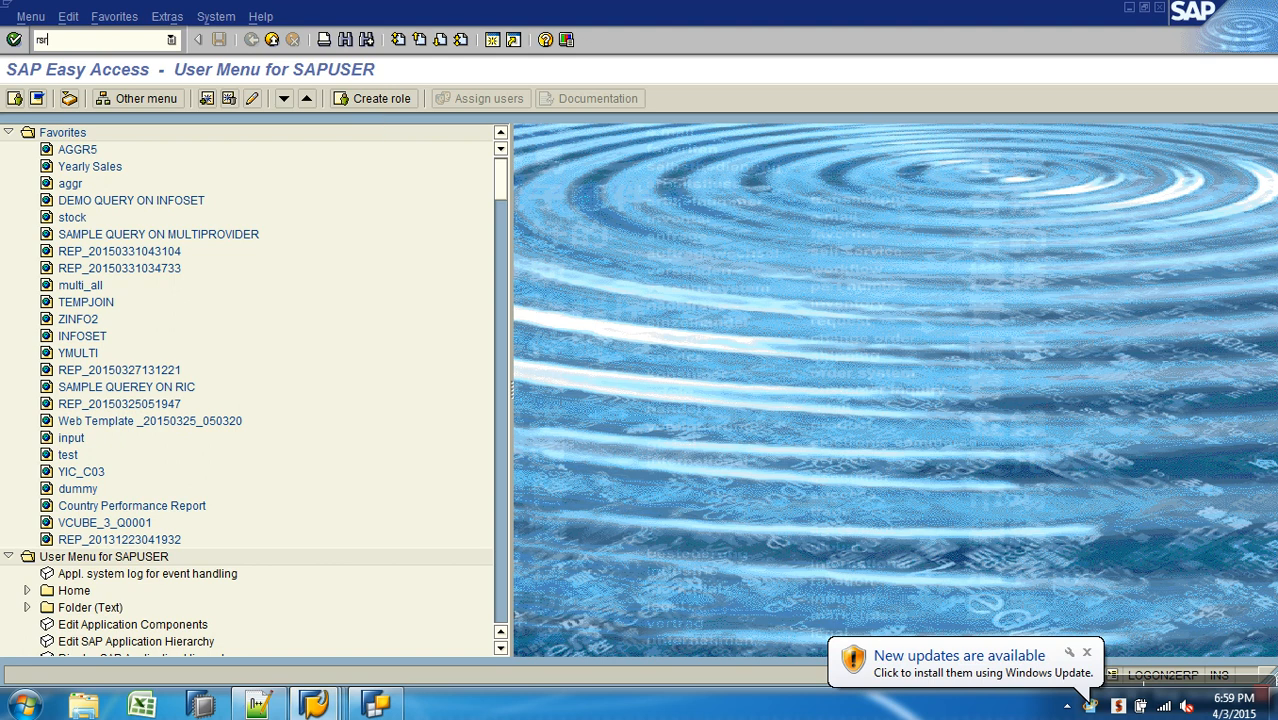
{"action": "type", "text": "t"}
{"action": "key", "text": "Return"}
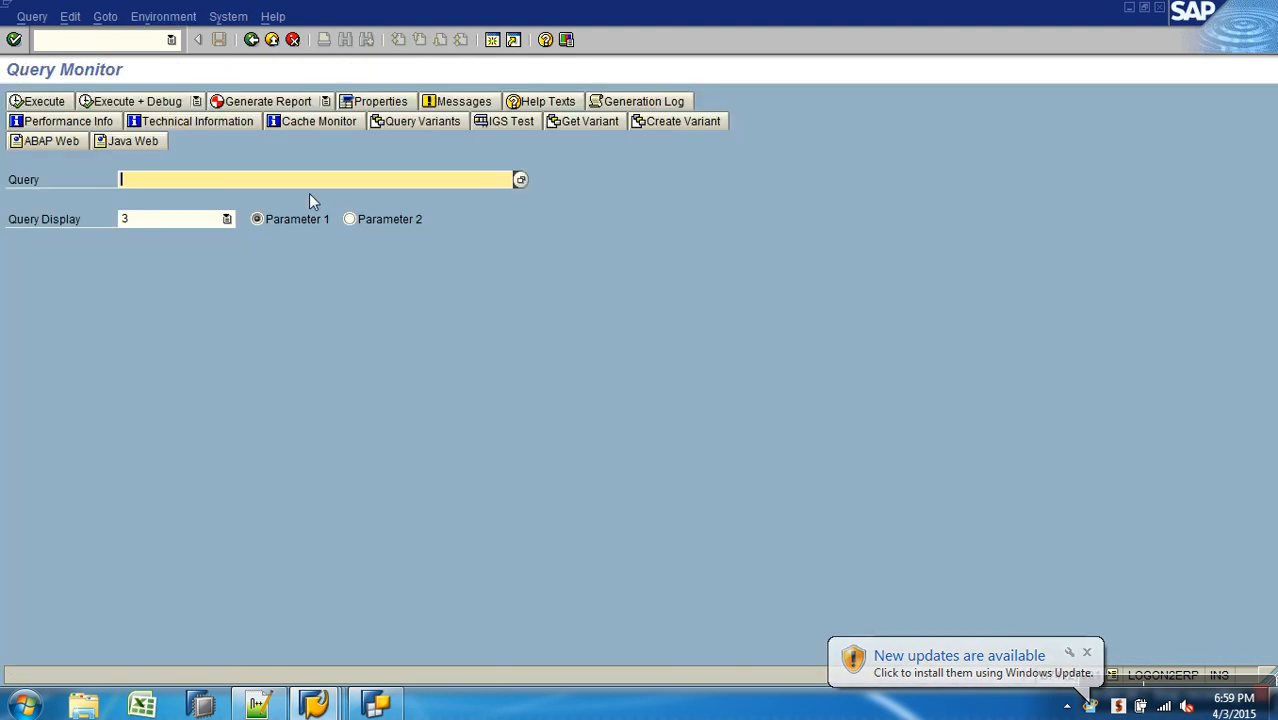
- Select query AWSALES_B_Q0005, set its query display to HTML and execute it
{"action": "left_click", "coordinate": [280, 184]}
{"action": "left_click", "coordinate": [248, 196]}
{"action": "left_click", "coordinate": [194, 220]}
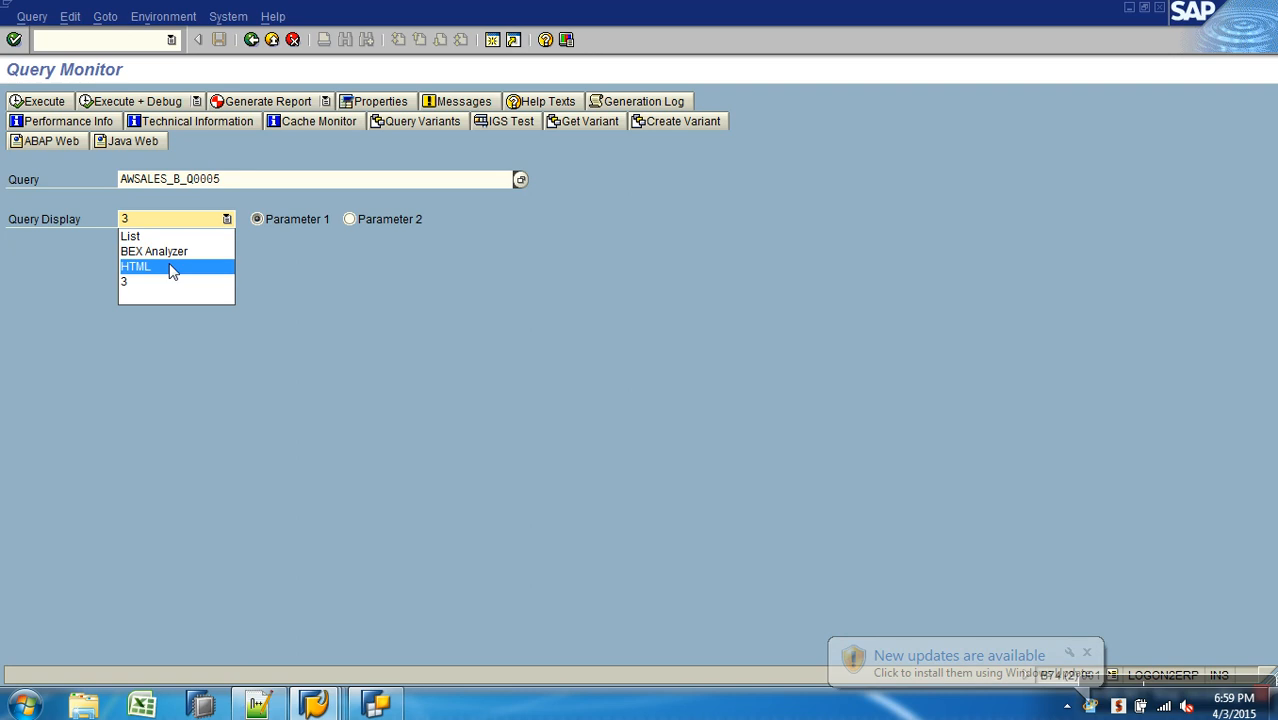
{"action": "left_click", "coordinate": [170, 268]}
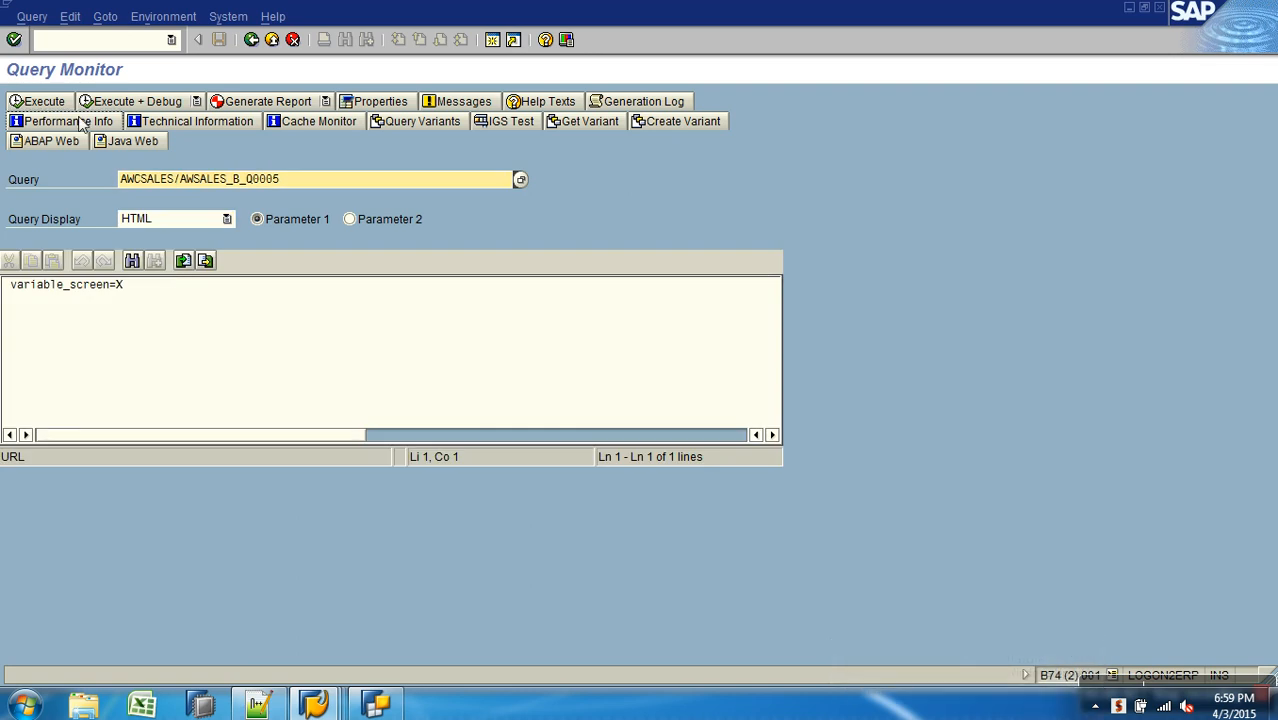
{"action": "left_click", "coordinate": [44, 101]}
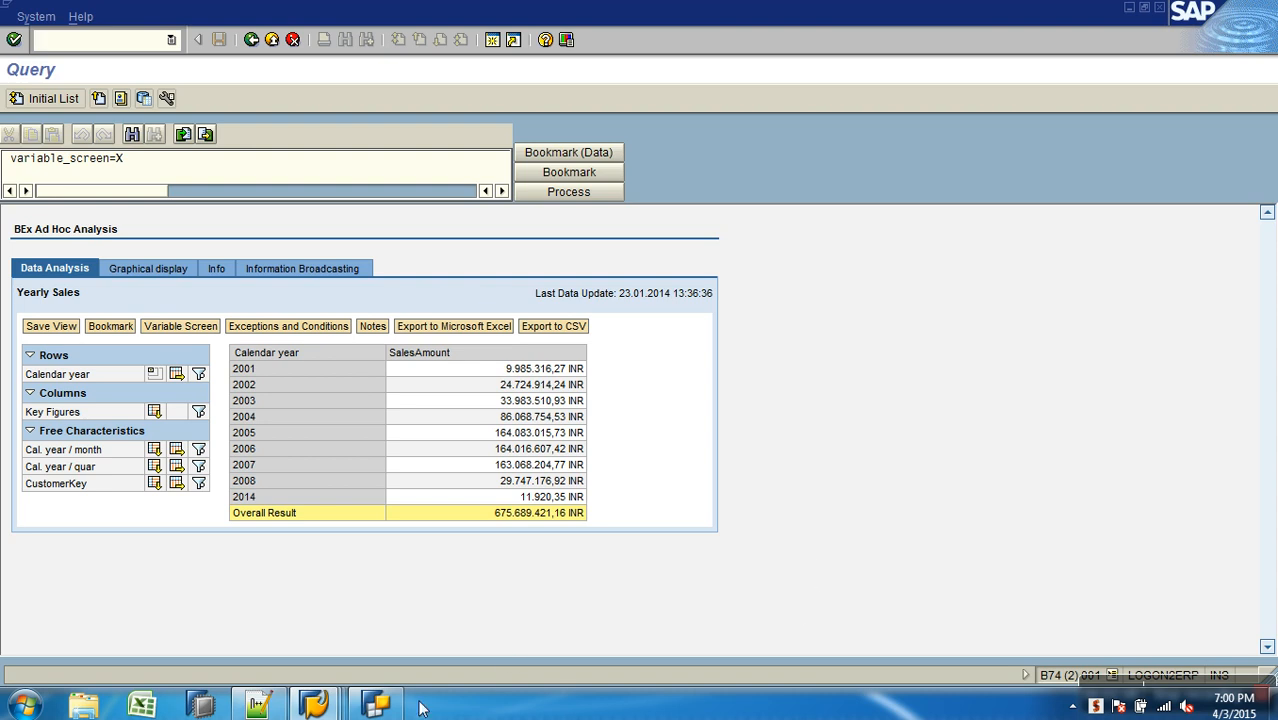
- Switch to BEx Query Designer, create a new exception in the Yearly Sales query and open it for editing
{"action": "mouse_move", "coordinate": [389, 712]}
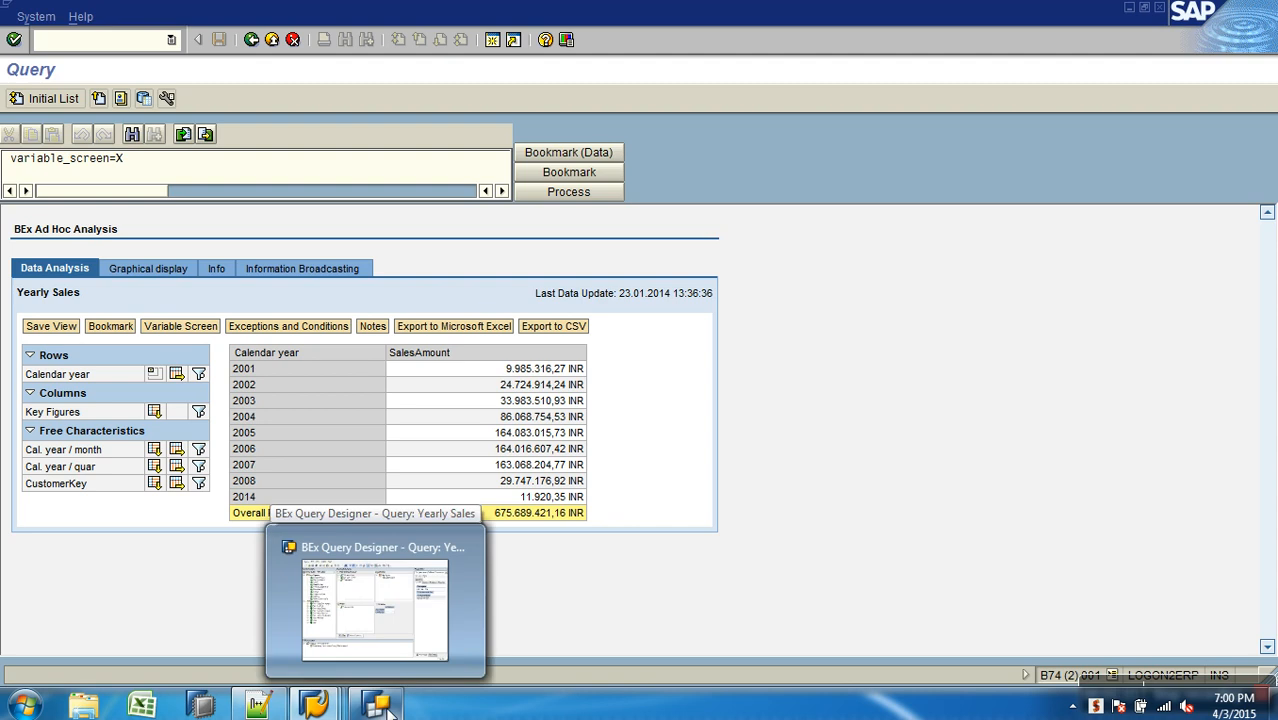
{"action": "left_click", "coordinate": [389, 708]}
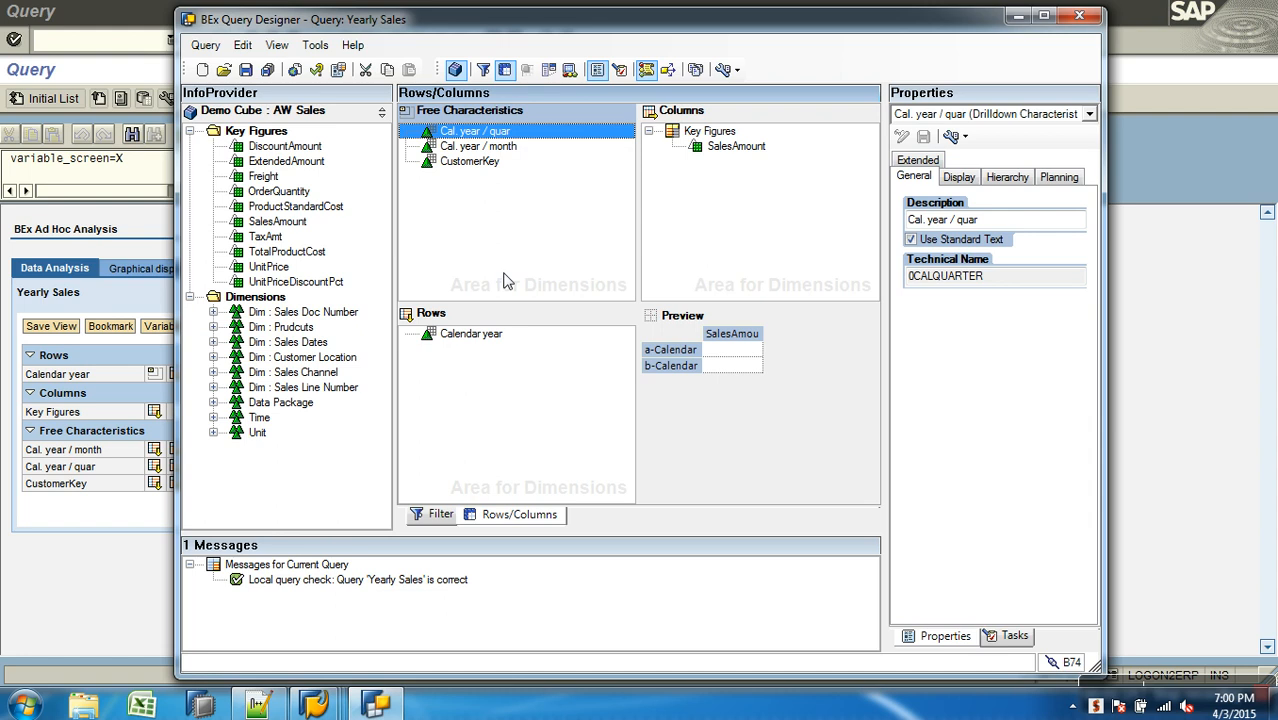
{"action": "left_click", "coordinate": [570, 72]}
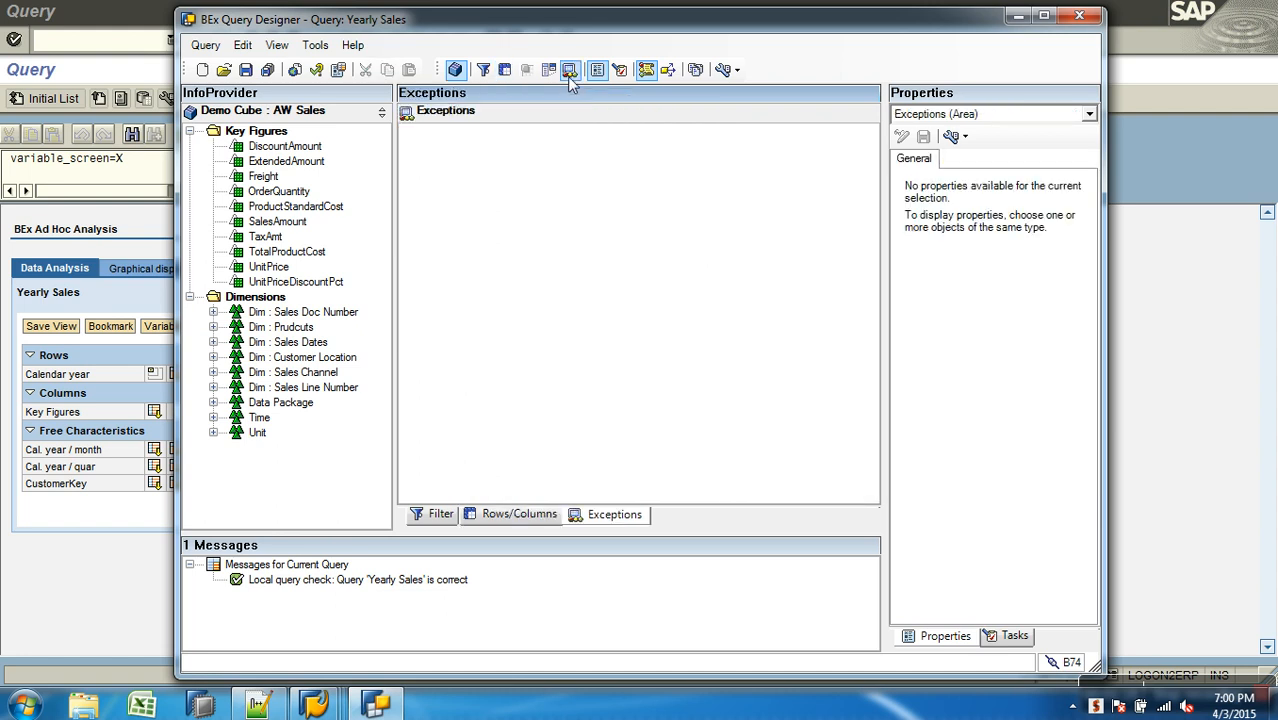
{"action": "right_click", "coordinate": [594, 209]}
{"action": "left_click", "coordinate": [622, 218]}
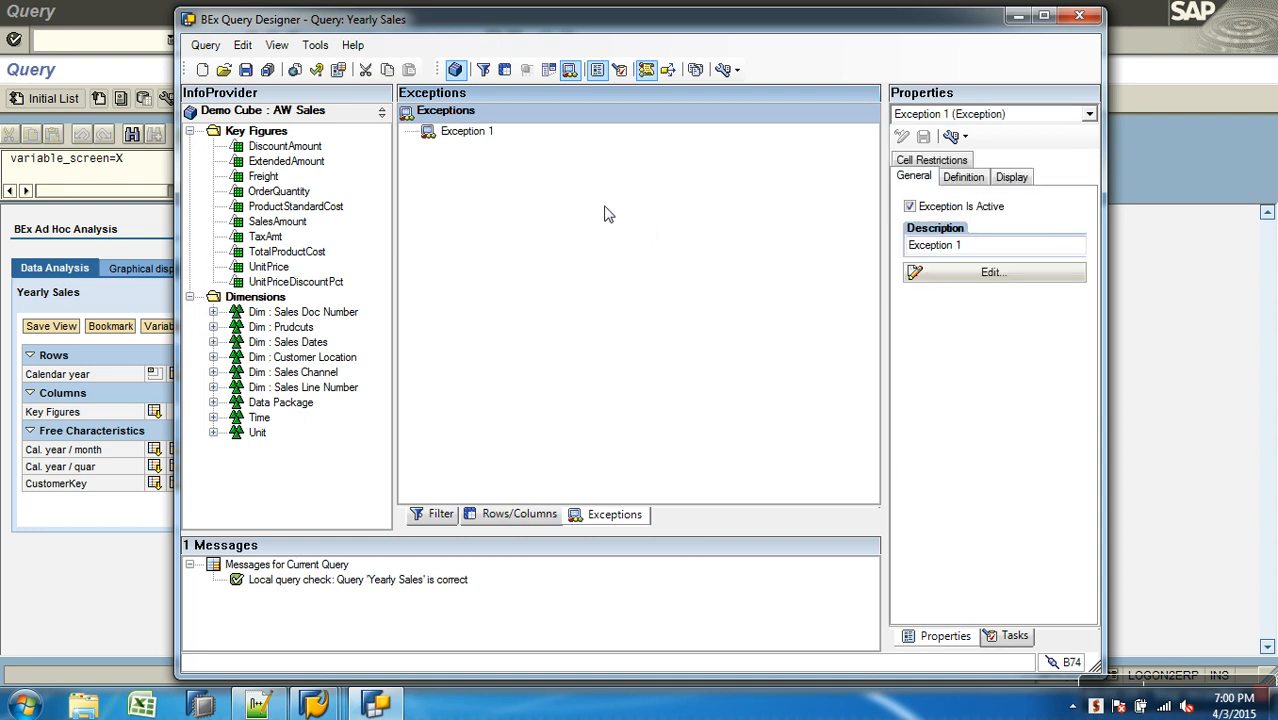
{"action": "right_click", "coordinate": [486, 133]}
{"action": "left_click", "coordinate": [512, 139]}
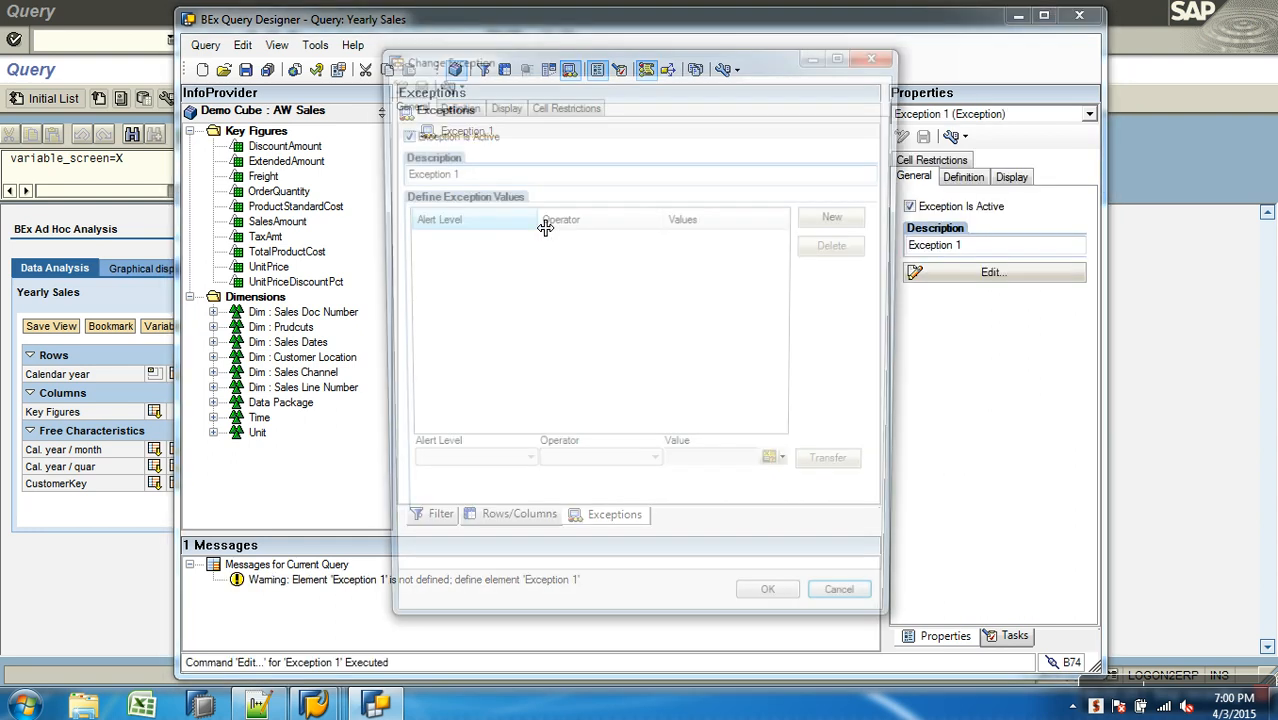
- Add an exception value with alert level Good 1, operator Greater Than and value 50000000
{"action": "left_click", "coordinate": [476, 180]}
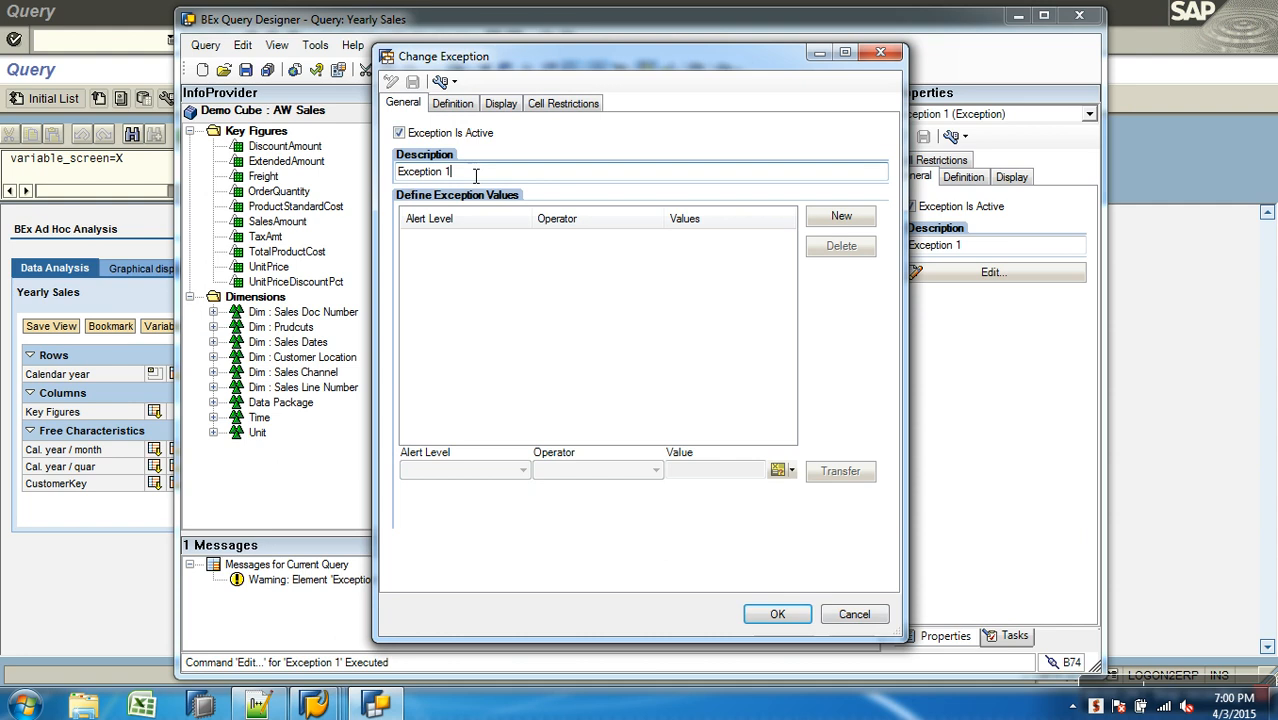
{"action": "left_click", "coordinate": [851, 221]}
{"action": "left_click", "coordinate": [521, 472]}
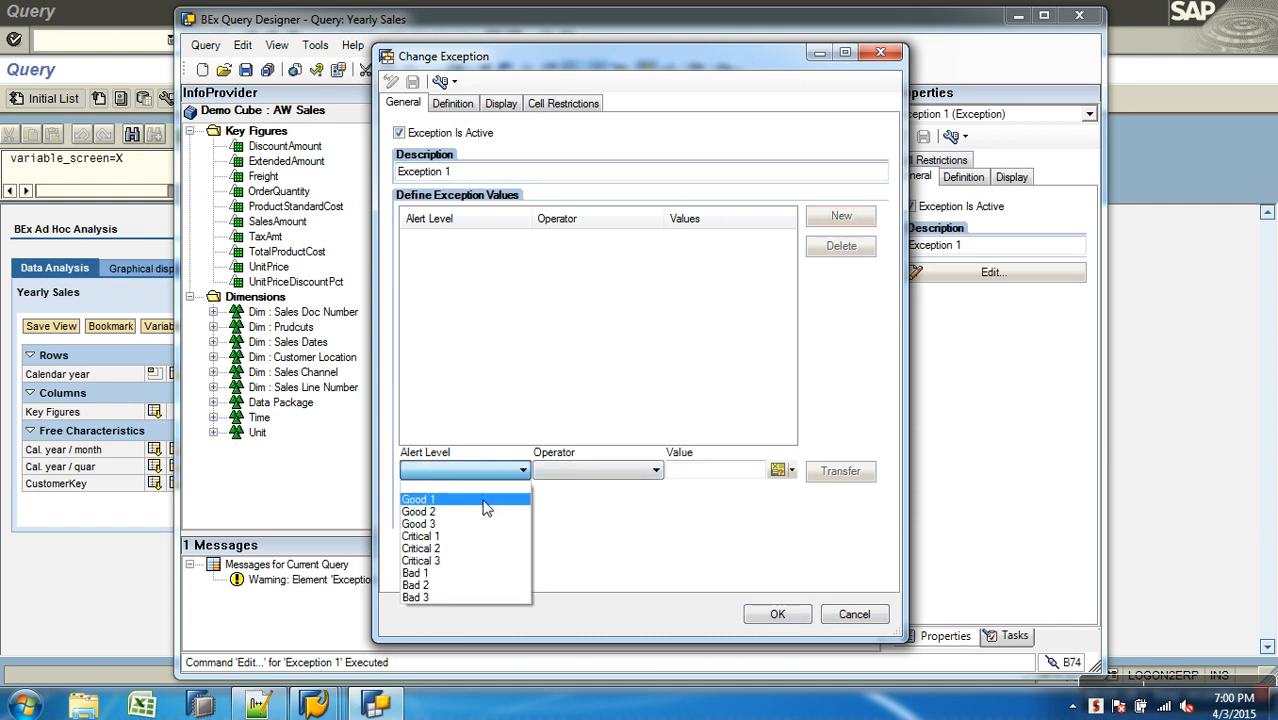
{"action": "left_click", "coordinate": [418, 499]}
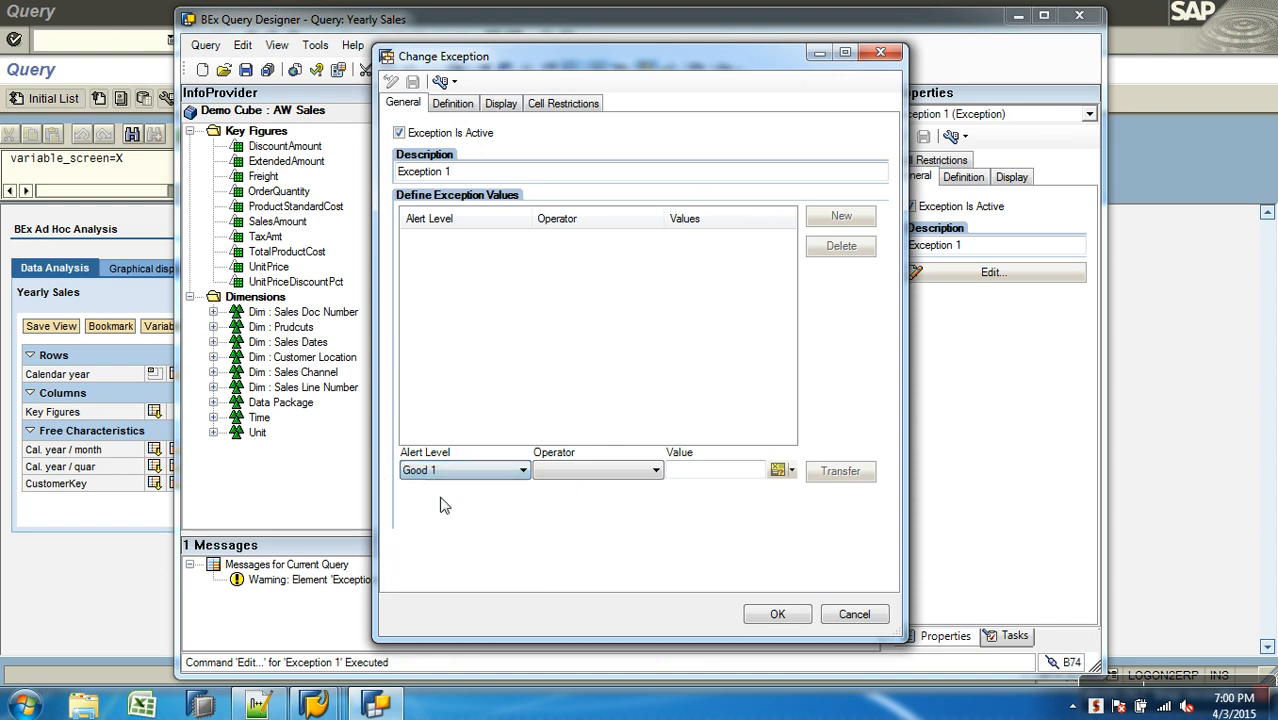
{"action": "left_click", "coordinate": [588, 466]}
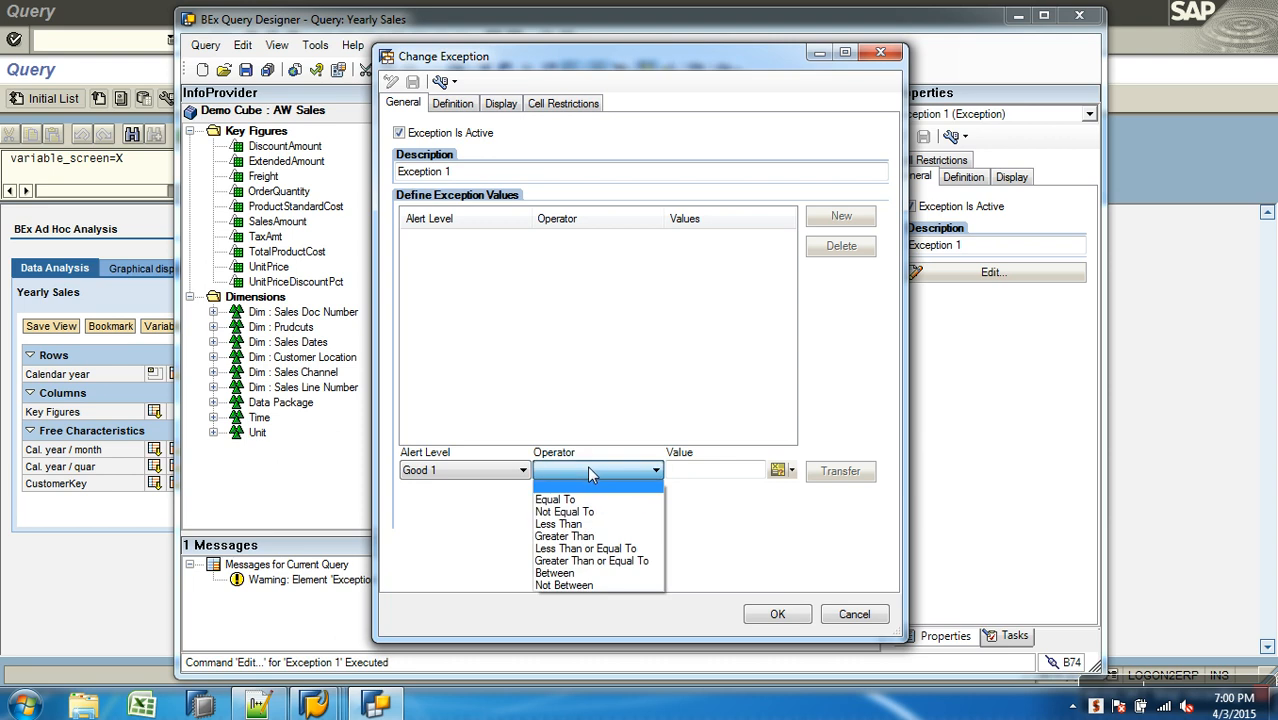
{"action": "left_click", "coordinate": [570, 536]}
{"action": "left_click", "coordinate": [697, 477]}
{"action": "type", "text": "5"}
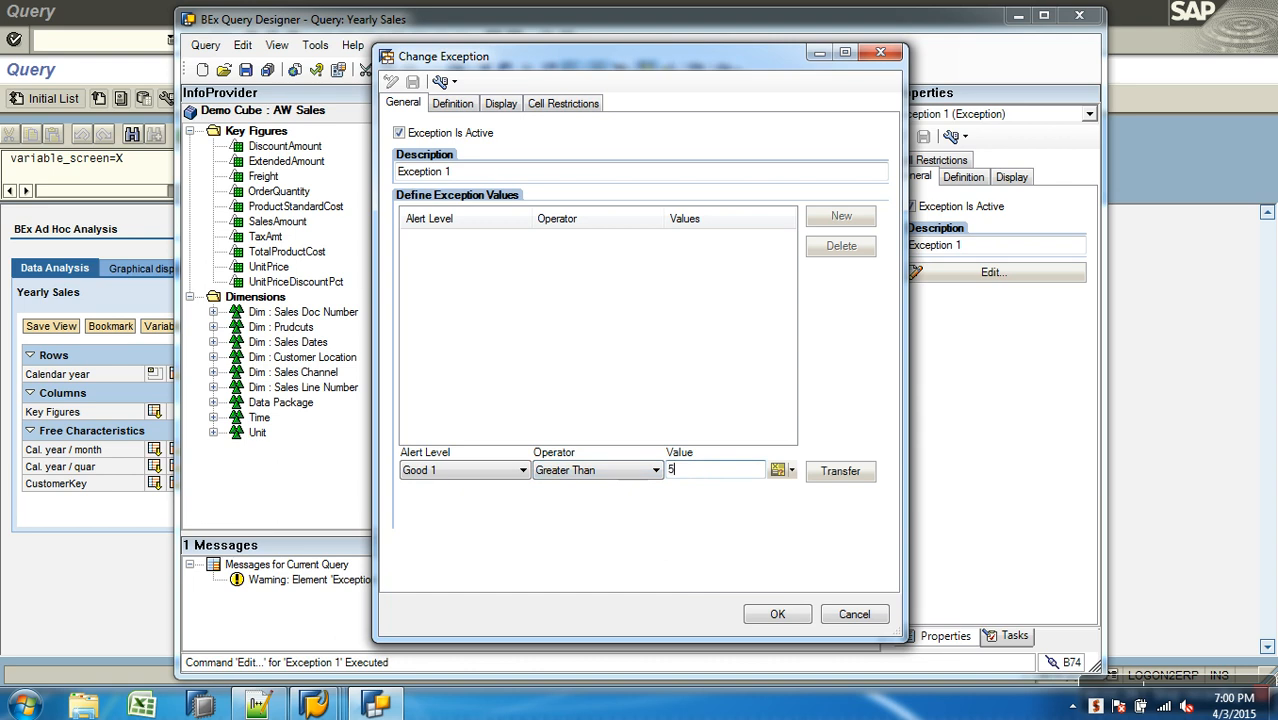
{"action": "type", "text": "0000000"}
{"action": "left_click", "coordinate": [845, 471]}
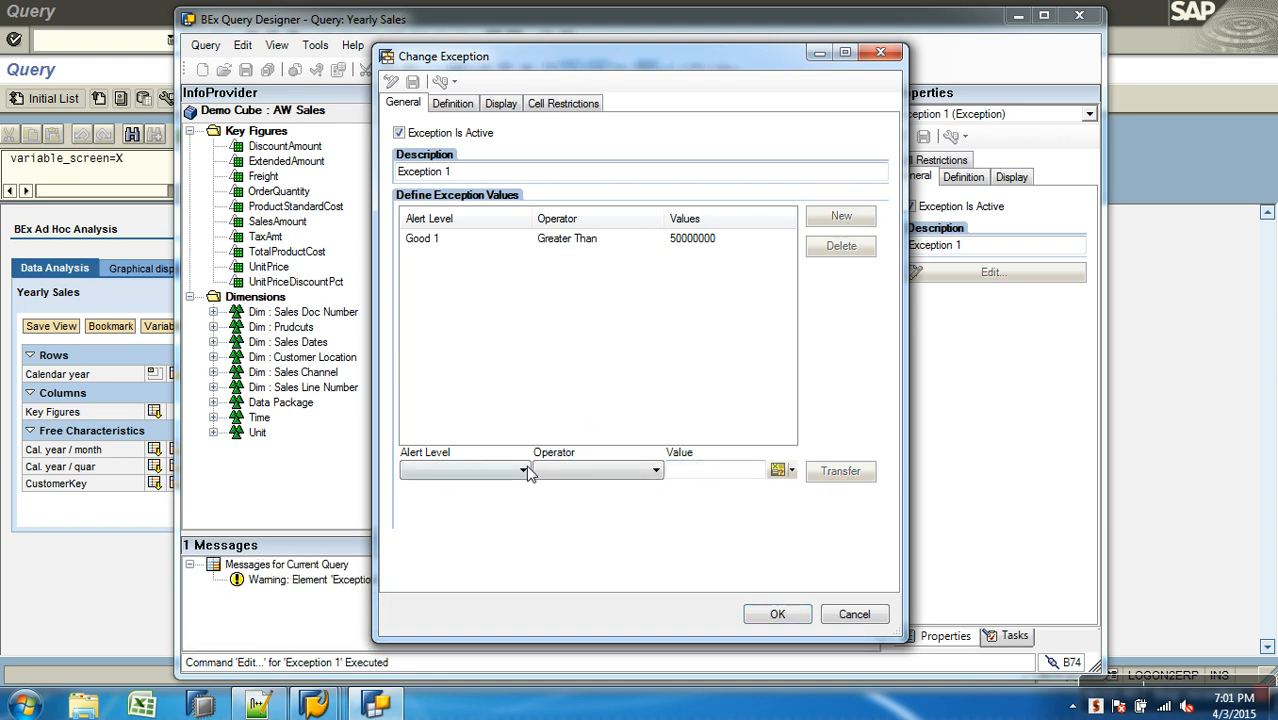
- Add an exception value with alert level Critical 2, operator Between, from 10000001 to 49999999
{"action": "left_click", "coordinate": [522, 470]}
{"action": "left_click", "coordinate": [449, 551]}
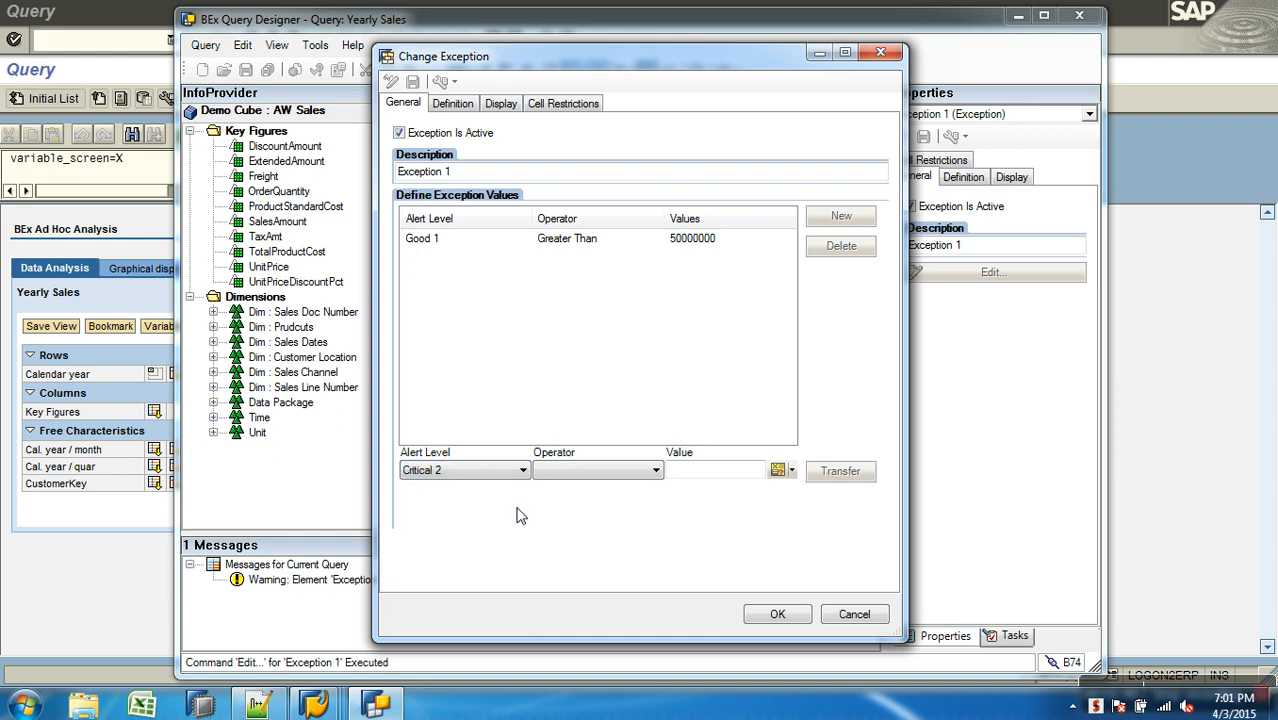
{"action": "left_click", "coordinate": [600, 470]}
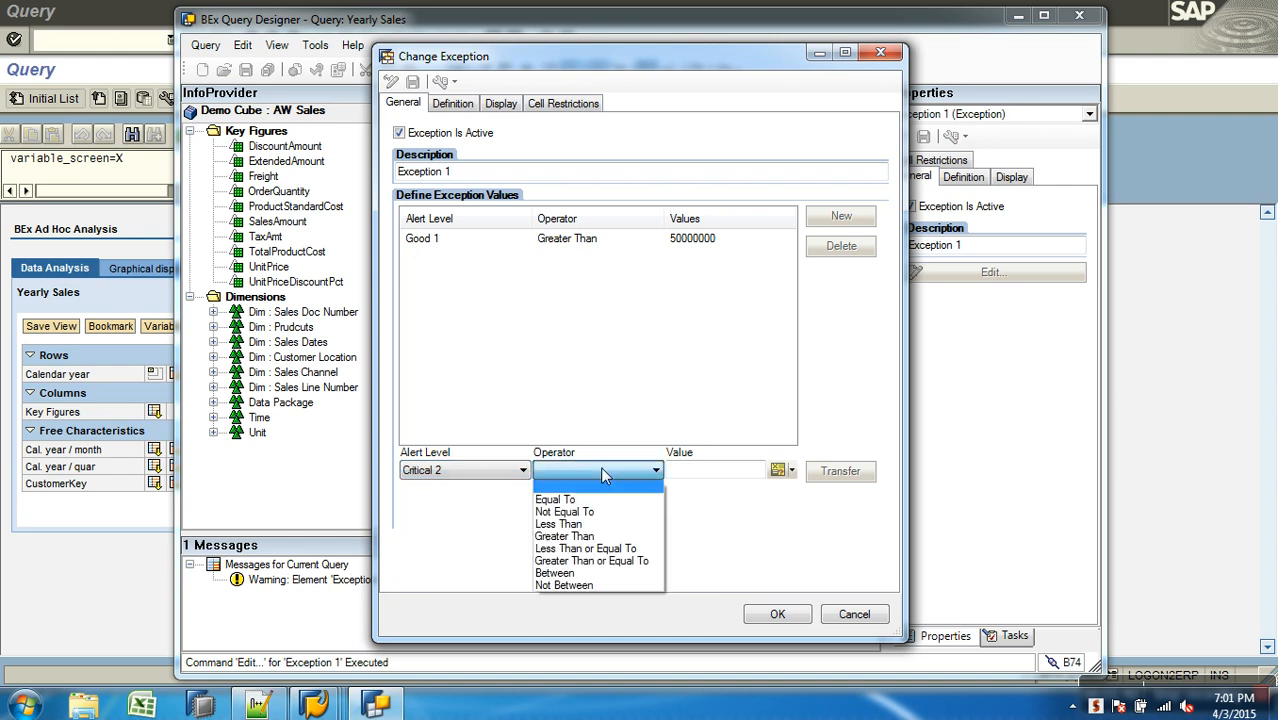
{"action": "left_click", "coordinate": [575, 573]}
{"action": "left_click", "coordinate": [708, 472]}
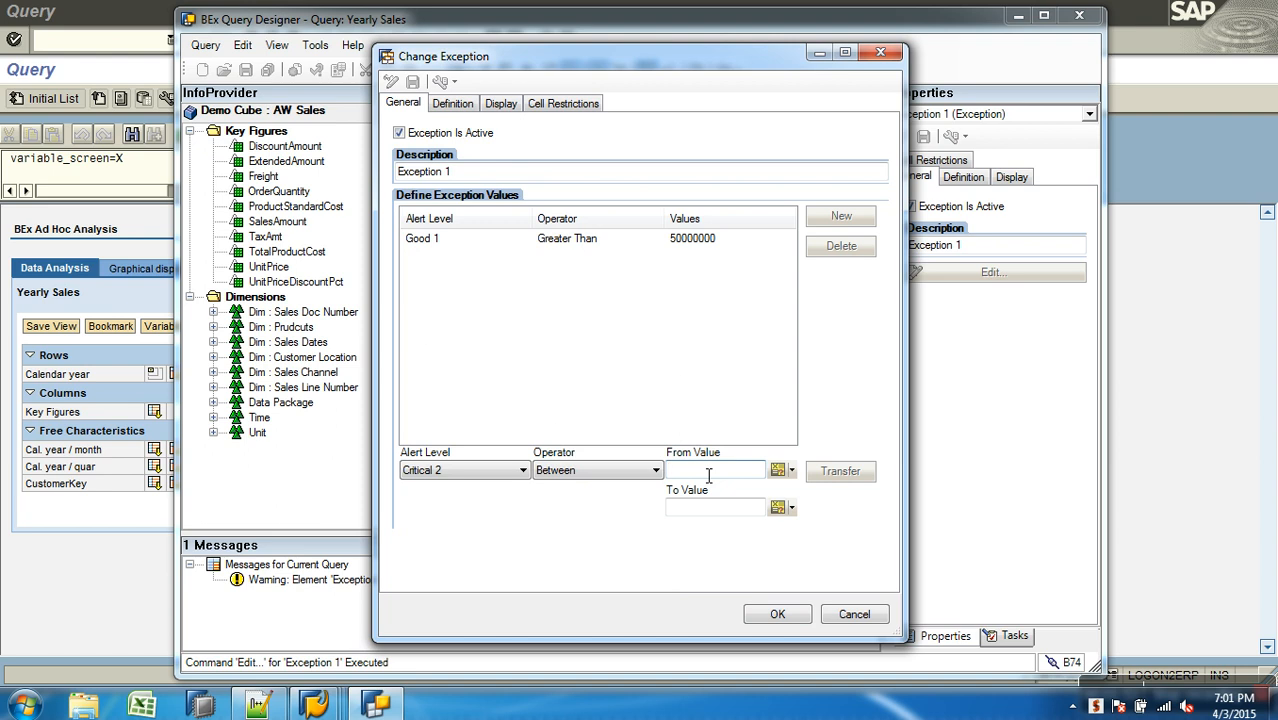
{"action": "type", "text": "10000000"}
{"action": "left_click", "coordinate": [733, 508]}
{"action": "type", "text": "499"}
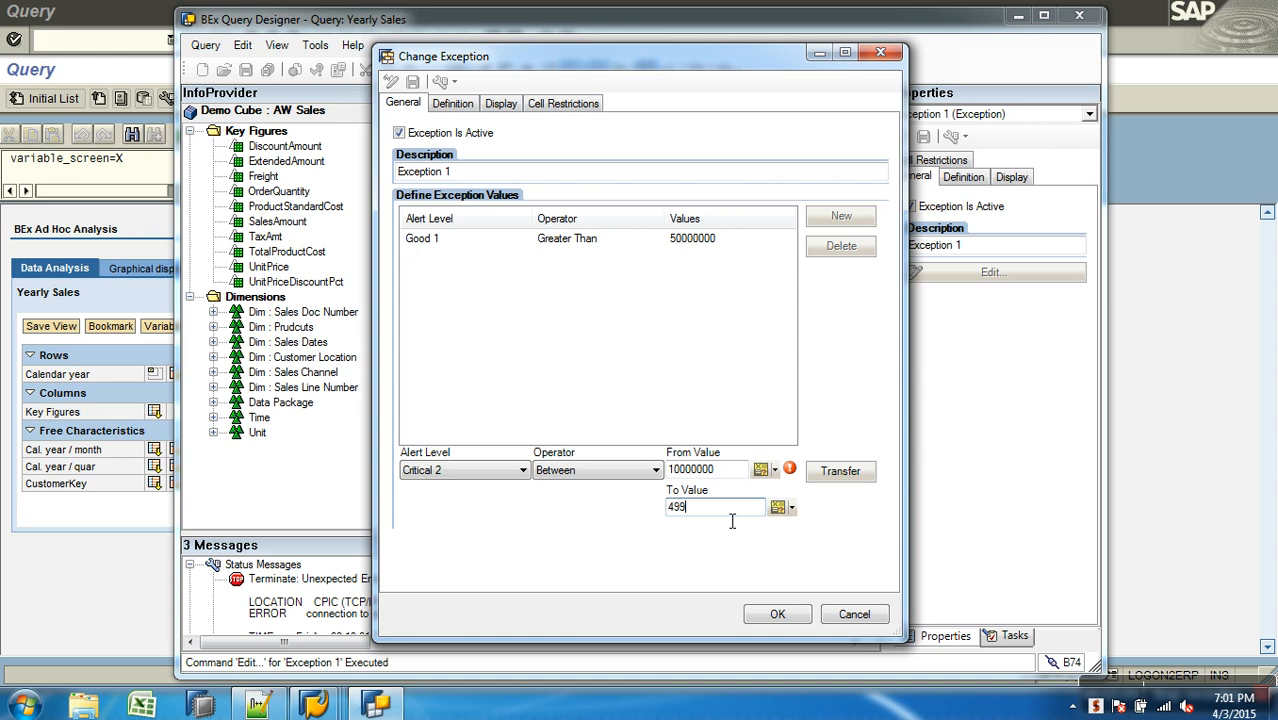
{"action": "type", "text": "99999"}
{"action": "left_click", "coordinate": [725, 472]}
{"action": "key", "text": "BackSpace"}
{"action": "type", "text": "1"}
{"action": "left_click", "coordinate": [851, 469]}
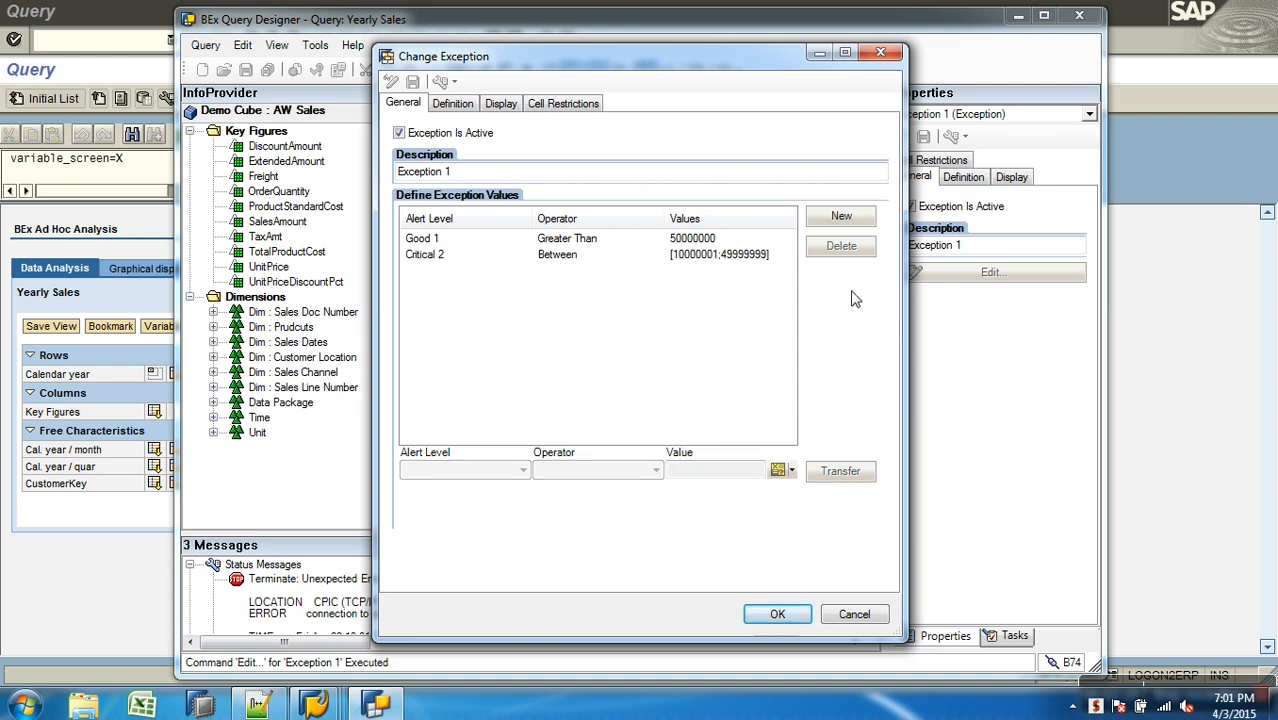
- Add an exception value with alert level Bad 3, operator Less Than and value 10000000
{"action": "left_click", "coordinate": [841, 218]}
{"action": "left_click", "coordinate": [522, 473]}
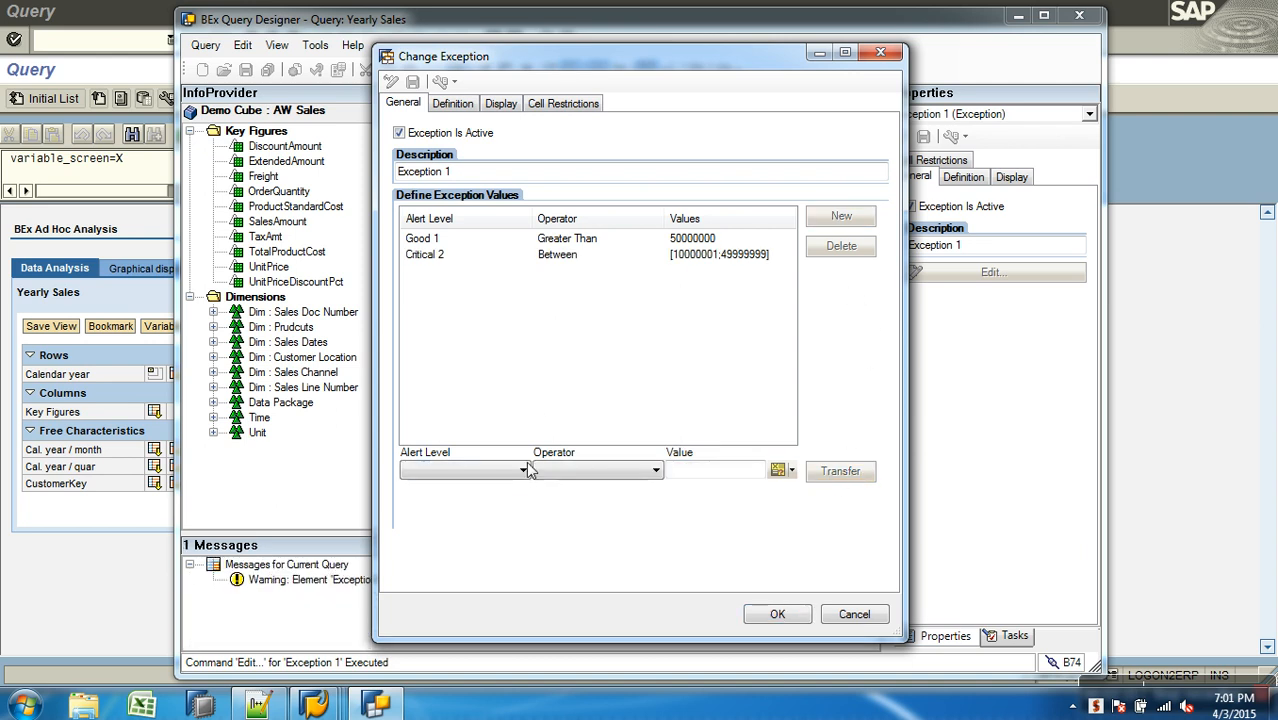
{"action": "left_click", "coordinate": [438, 591]}
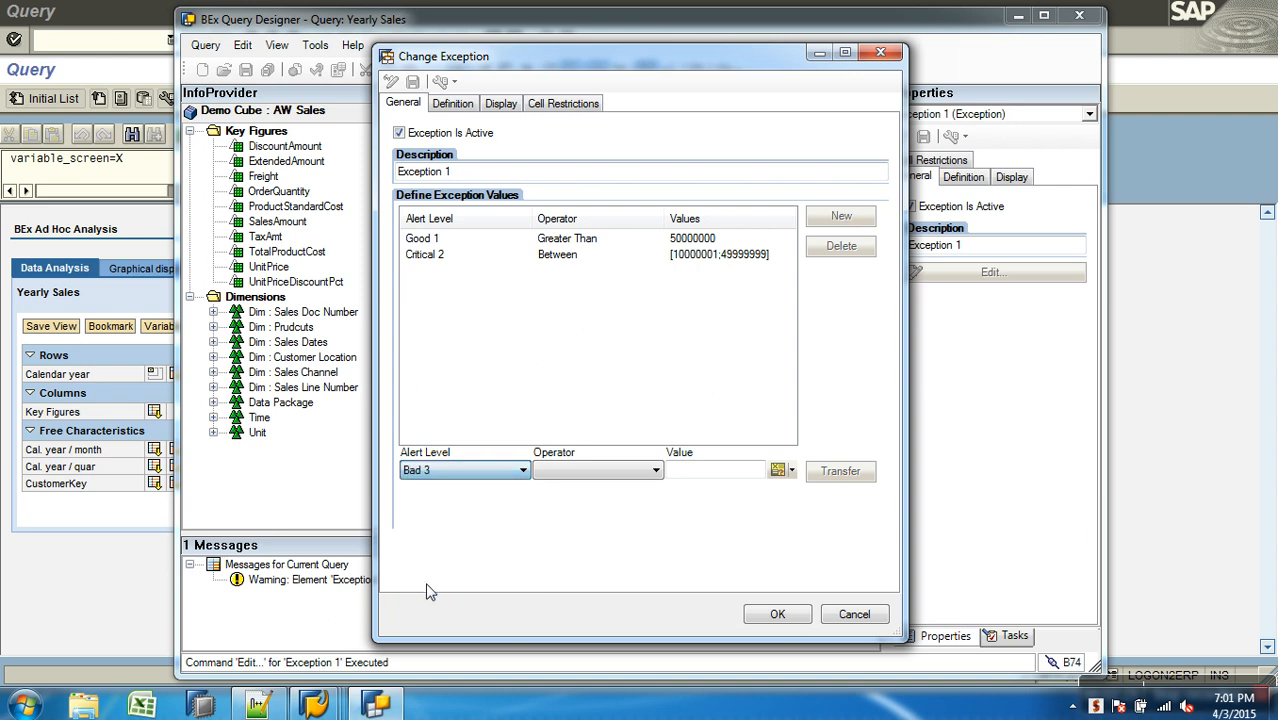
{"action": "left_click", "coordinate": [633, 474]}
{"action": "left_click", "coordinate": [575, 528]}
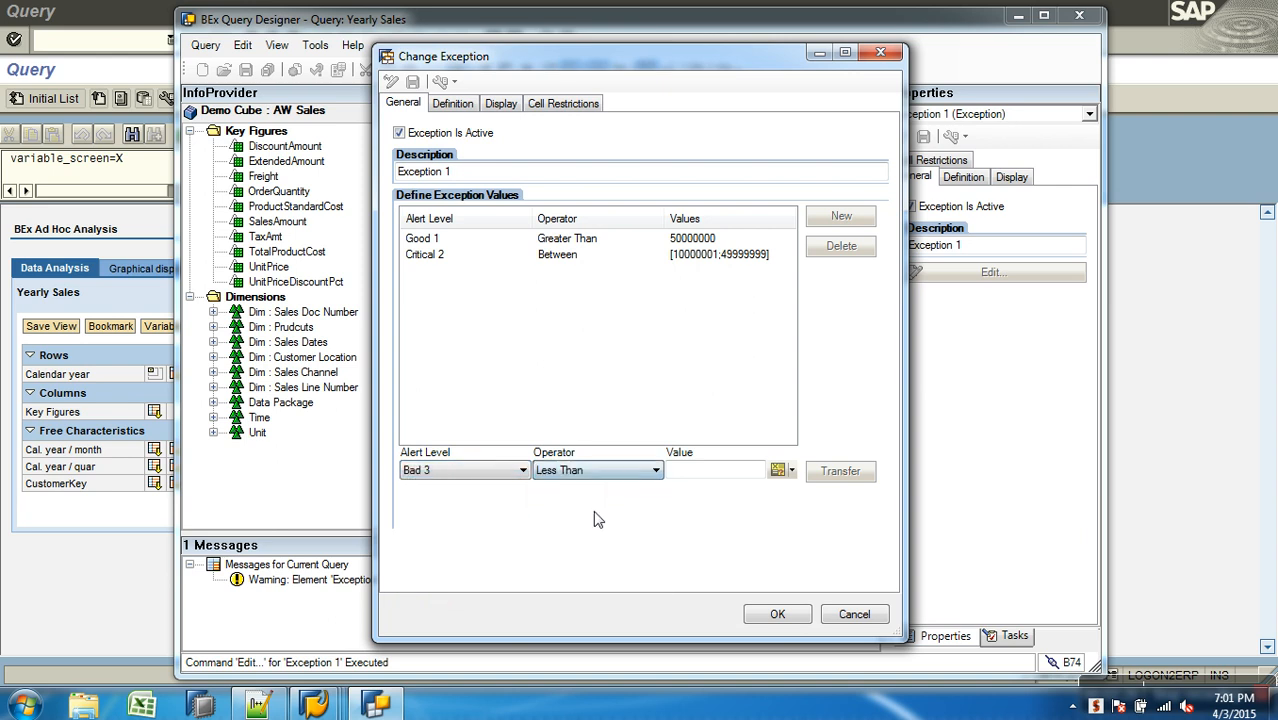
{"action": "left_click", "coordinate": [718, 472]}
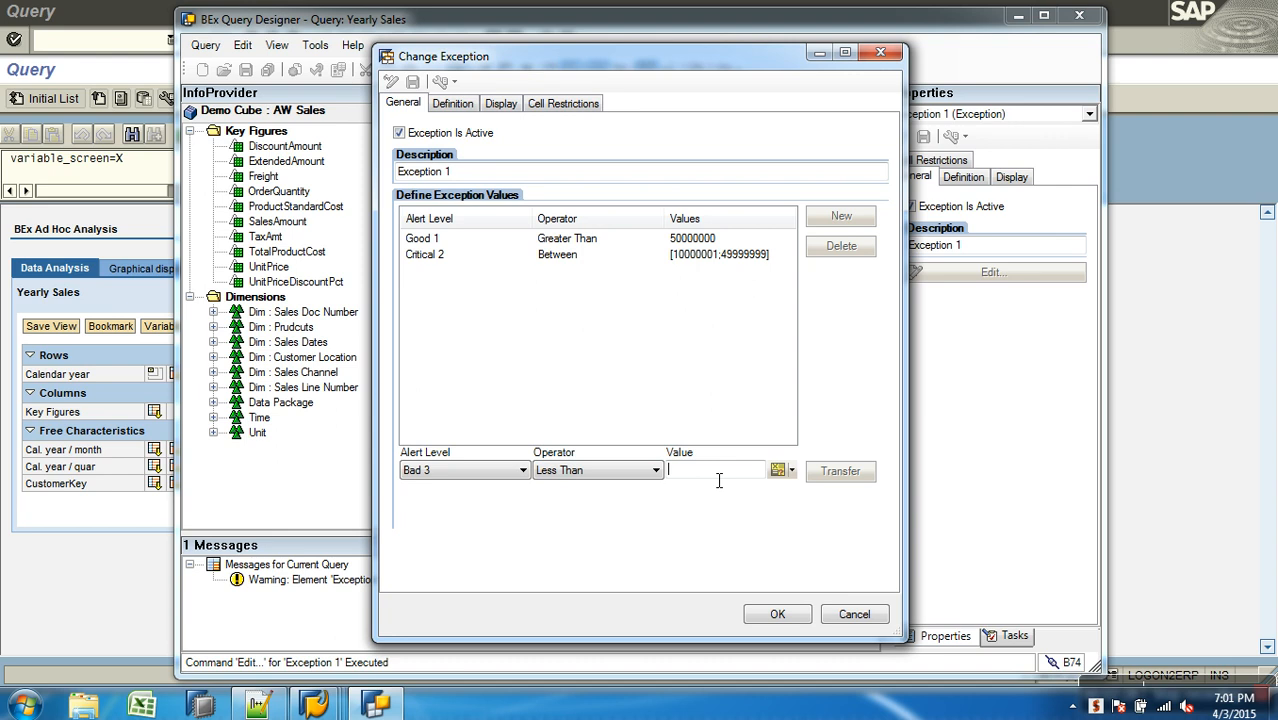
{"action": "type", "text": "999"}
{"action": "key", "text": "BackSpace"}
{"action": "key", "text": "BackSpace"}
{"action": "key", "text": "BackSpace"}
{"action": "type", "text": "10000000"}
{"action": "left_click", "coordinate": [840, 474]}
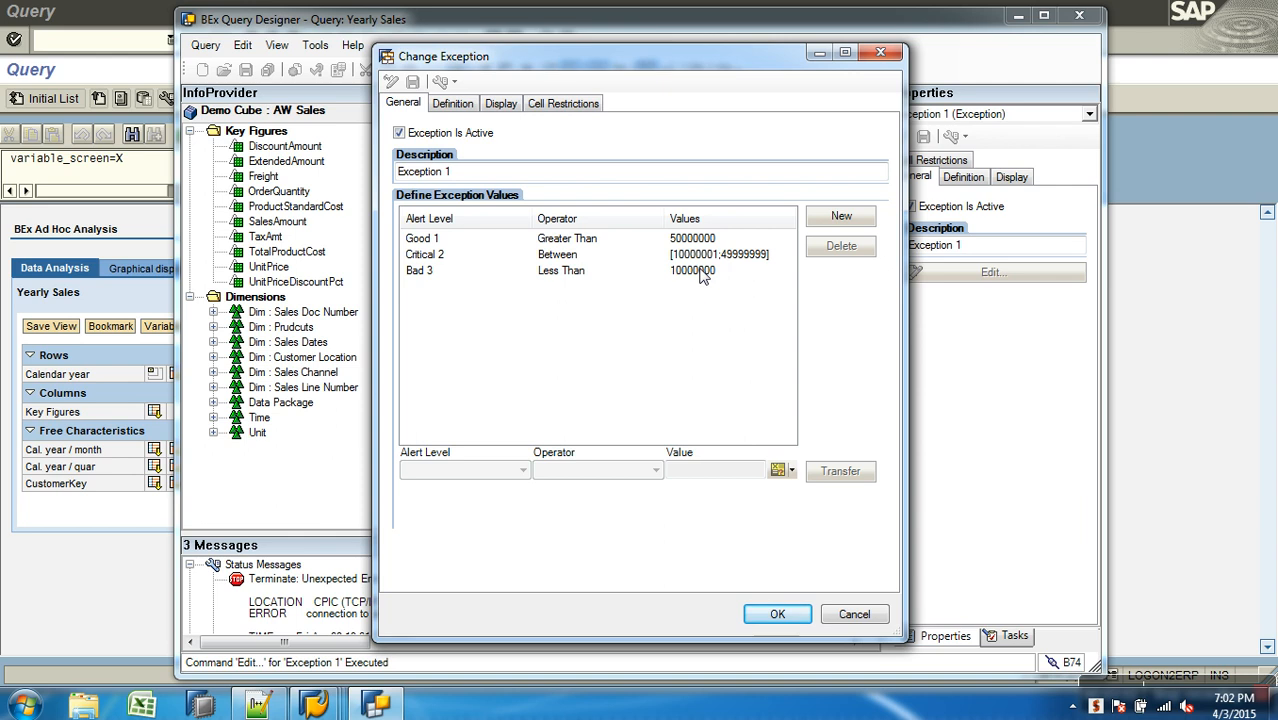
- Define the exception on the SalesAmount key figure and confirm the exception changes
{"action": "left_click", "coordinate": [463, 106]}
{"action": "left_click", "coordinate": [473, 161]}
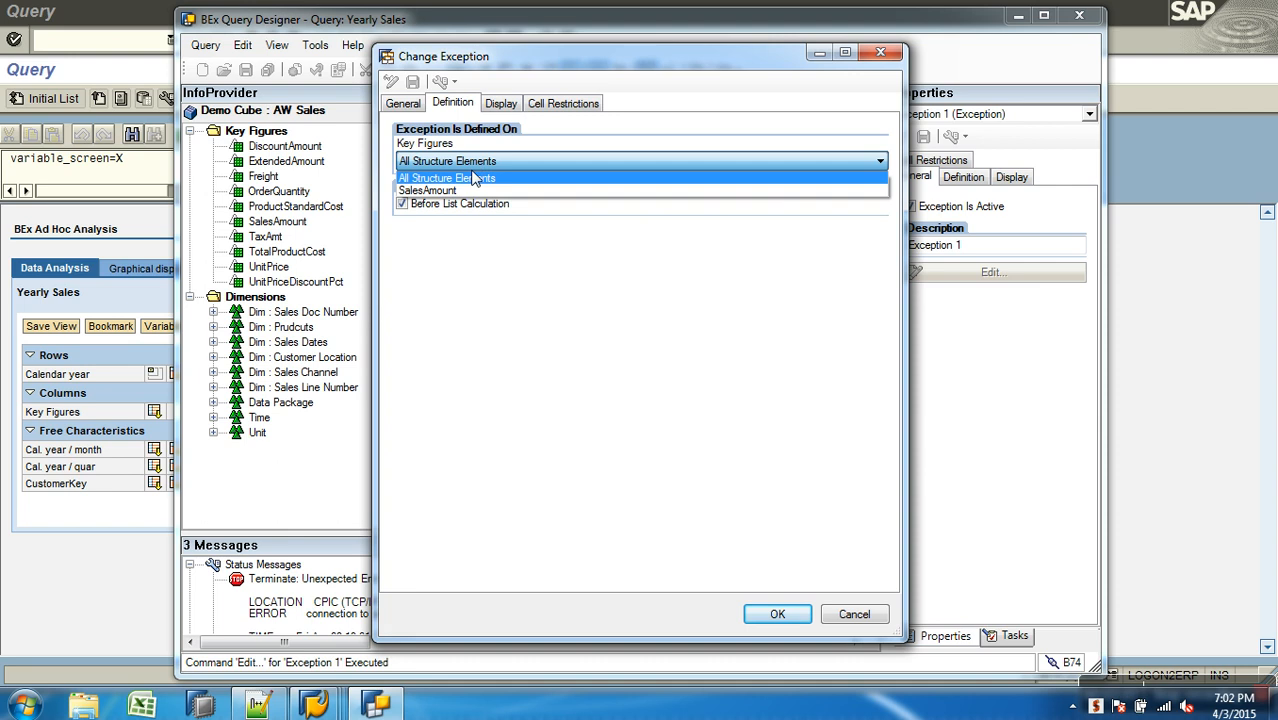
{"action": "left_click", "coordinate": [430, 190]}
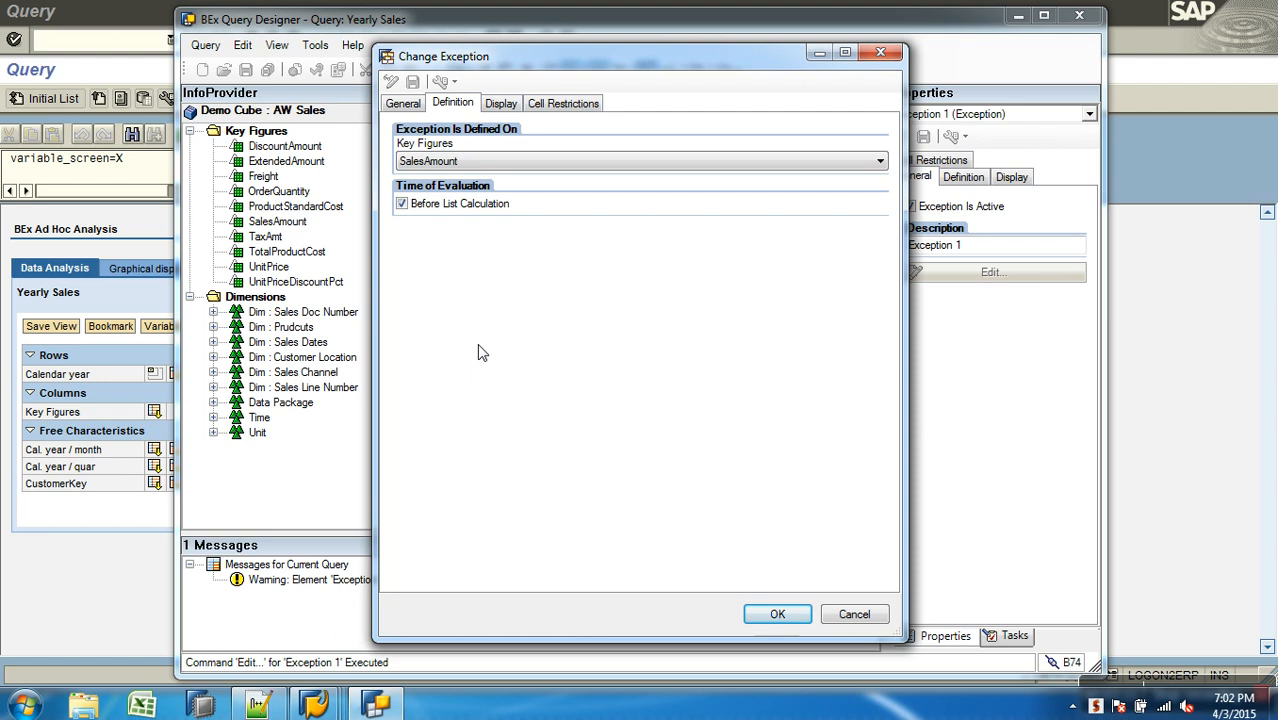
{"action": "left_click", "coordinate": [774, 613]}
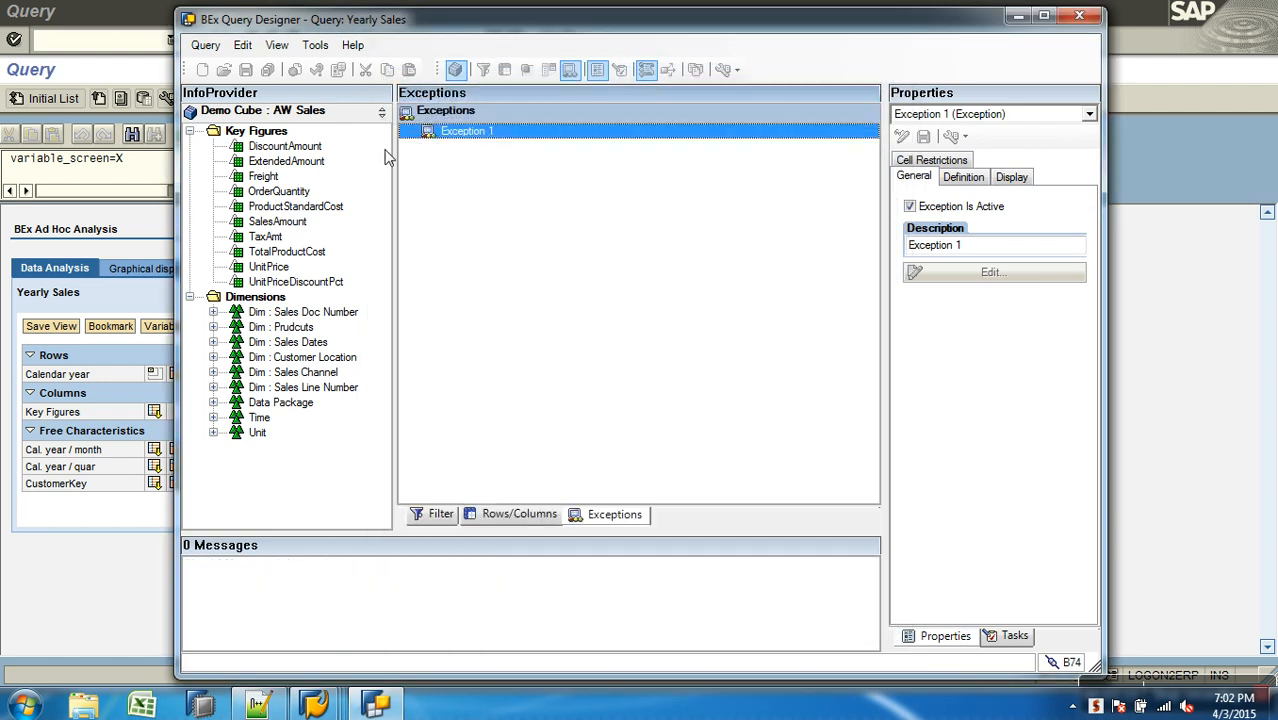
{"action": "left_click", "coordinate": [580, 342]}
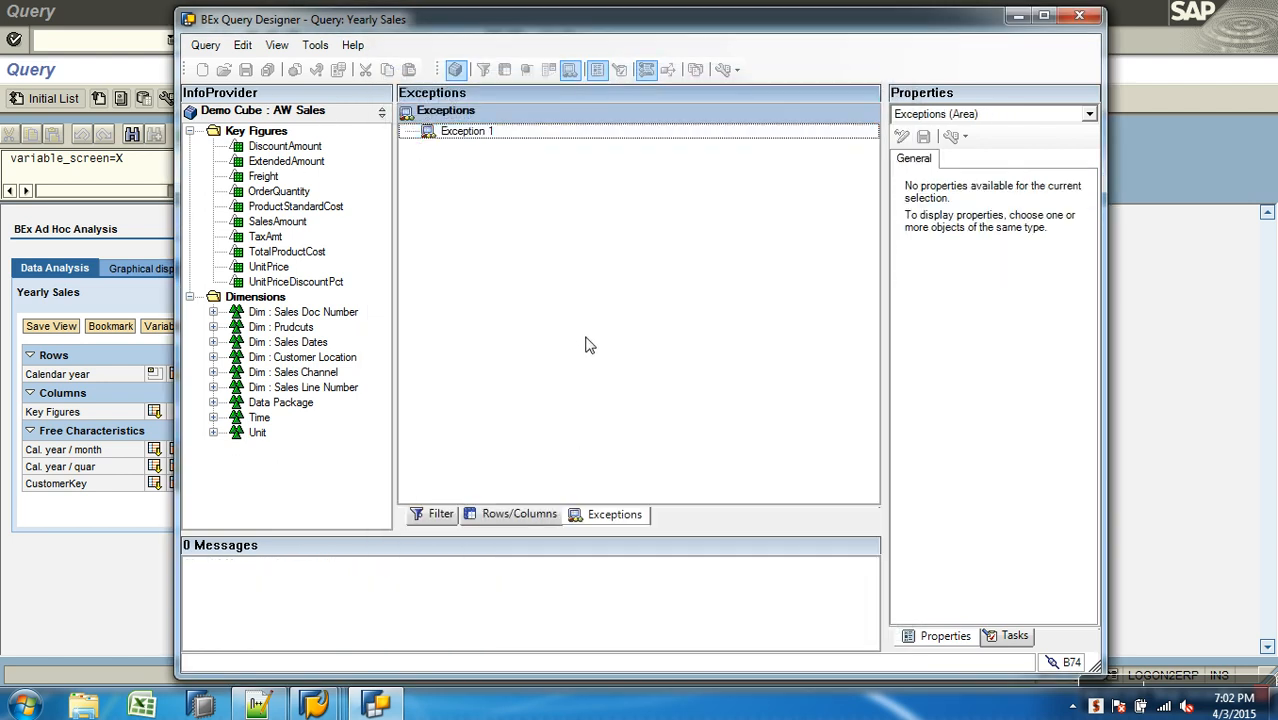
- Review the query's rows and columns layout, and check the Yearly Sales output in SAP GUI before returning to Query Designer
{"action": "left_click", "coordinate": [519, 515]}
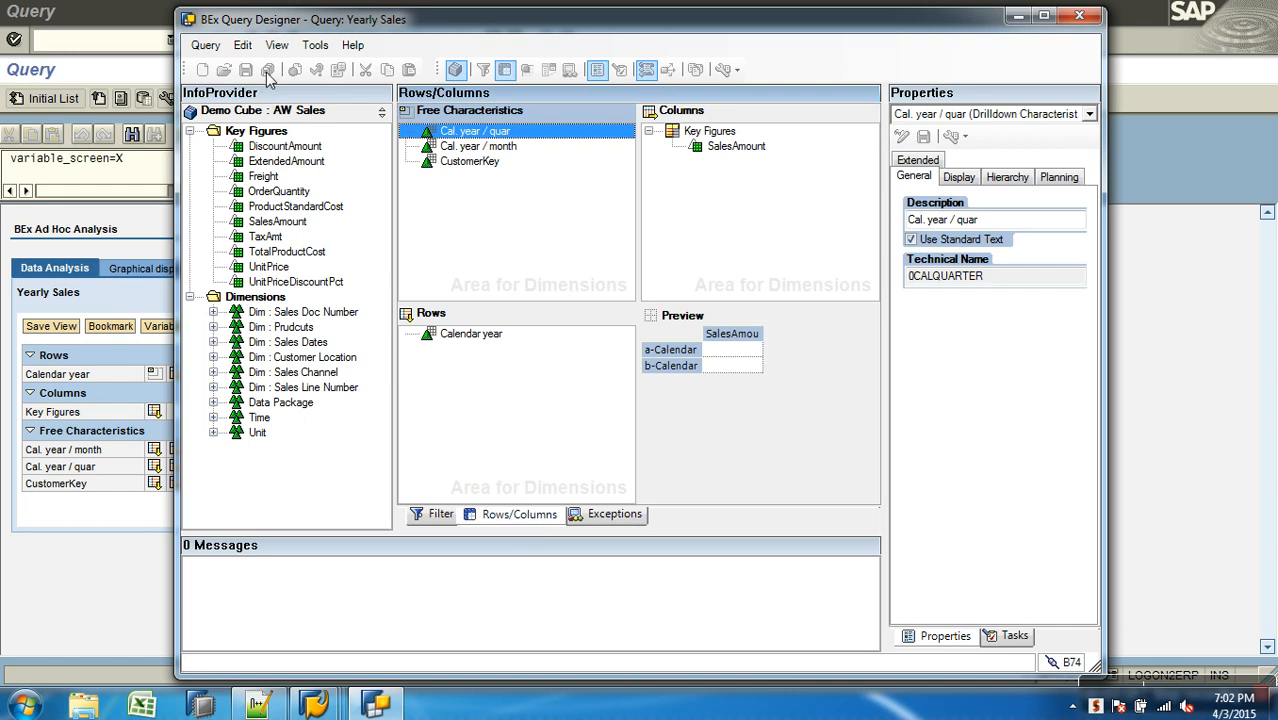
{"action": "left_click", "coordinate": [316, 706]}
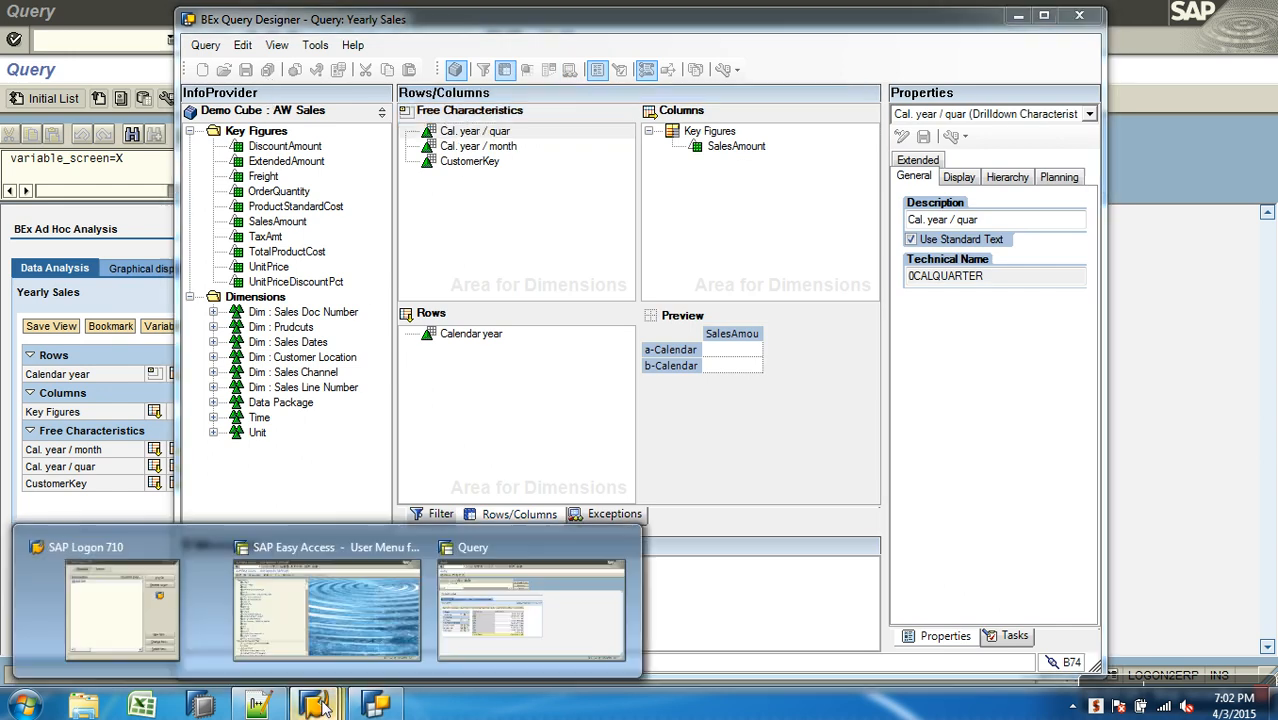
{"action": "left_click", "coordinate": [492, 625]}
{"action": "left_click", "coordinate": [252, 41]}
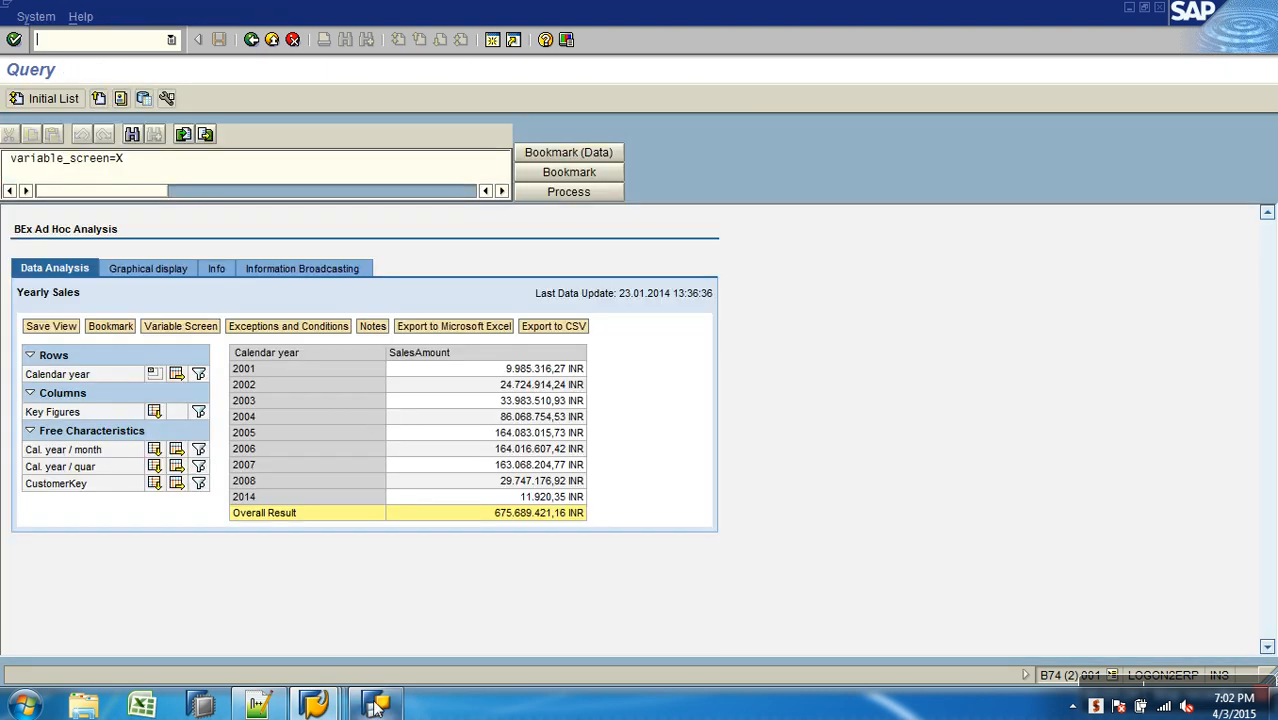
{"action": "left_click", "coordinate": [375, 705]}
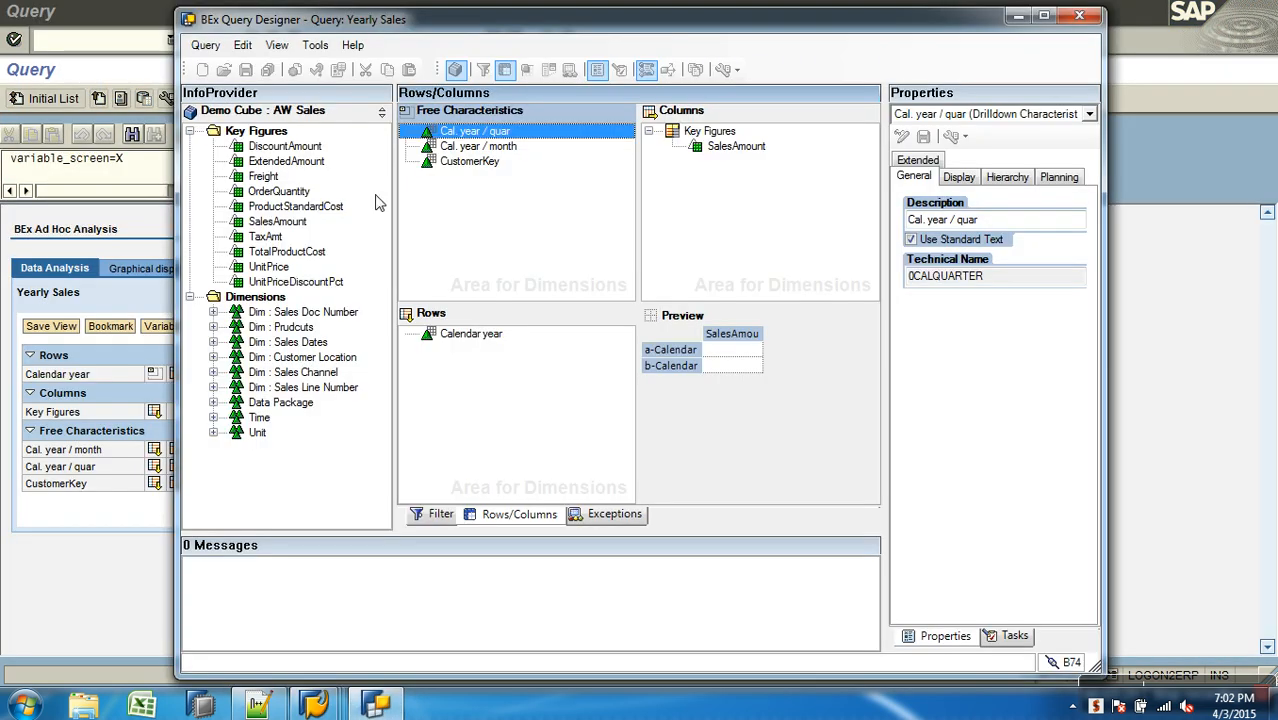
- Close BEx Query Designer, saving the changed Yearly Sales query
{"action": "left_click_drag", "start_coordinate": [375, 28], "coordinate": [349, 70]}
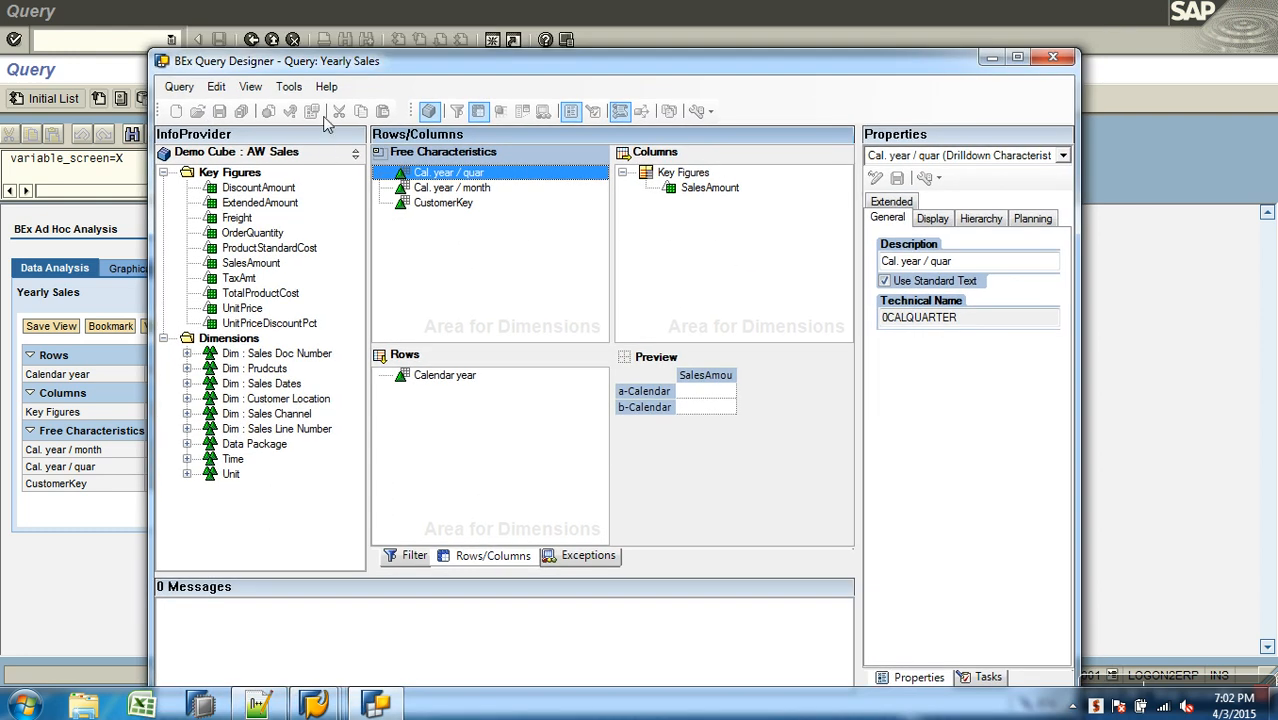
{"action": "left_click", "coordinate": [1053, 57]}
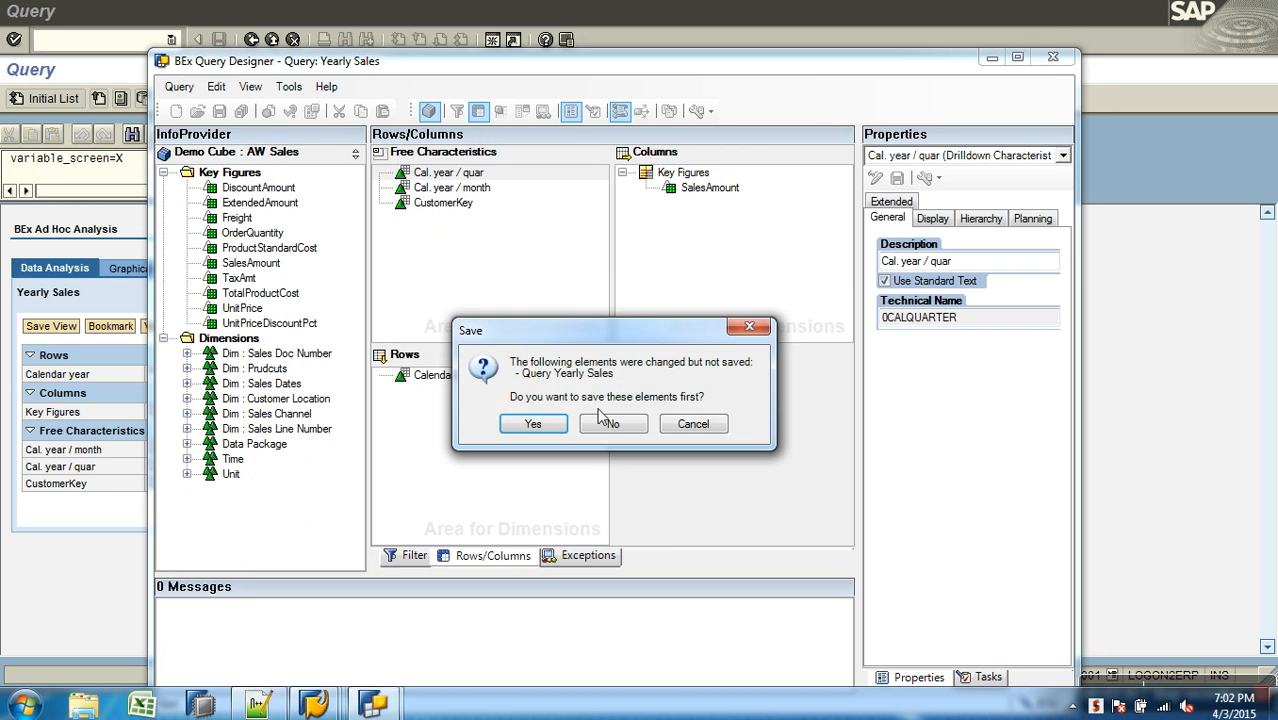
{"action": "left_click", "coordinate": [553, 427]}
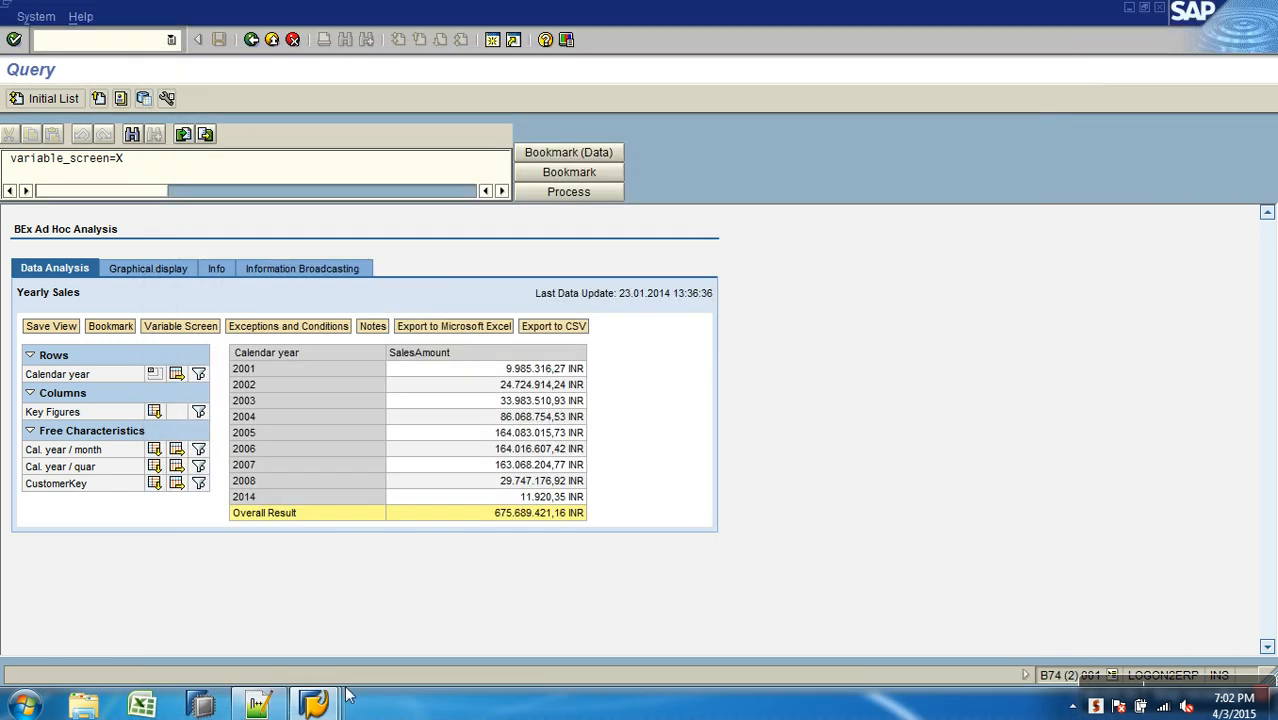
- Rerun the Yearly Sales query in SAP GUI and show its exceptions and conditions
{"action": "left_click", "coordinate": [251, 39]}
{"action": "left_click", "coordinate": [334, 330]}
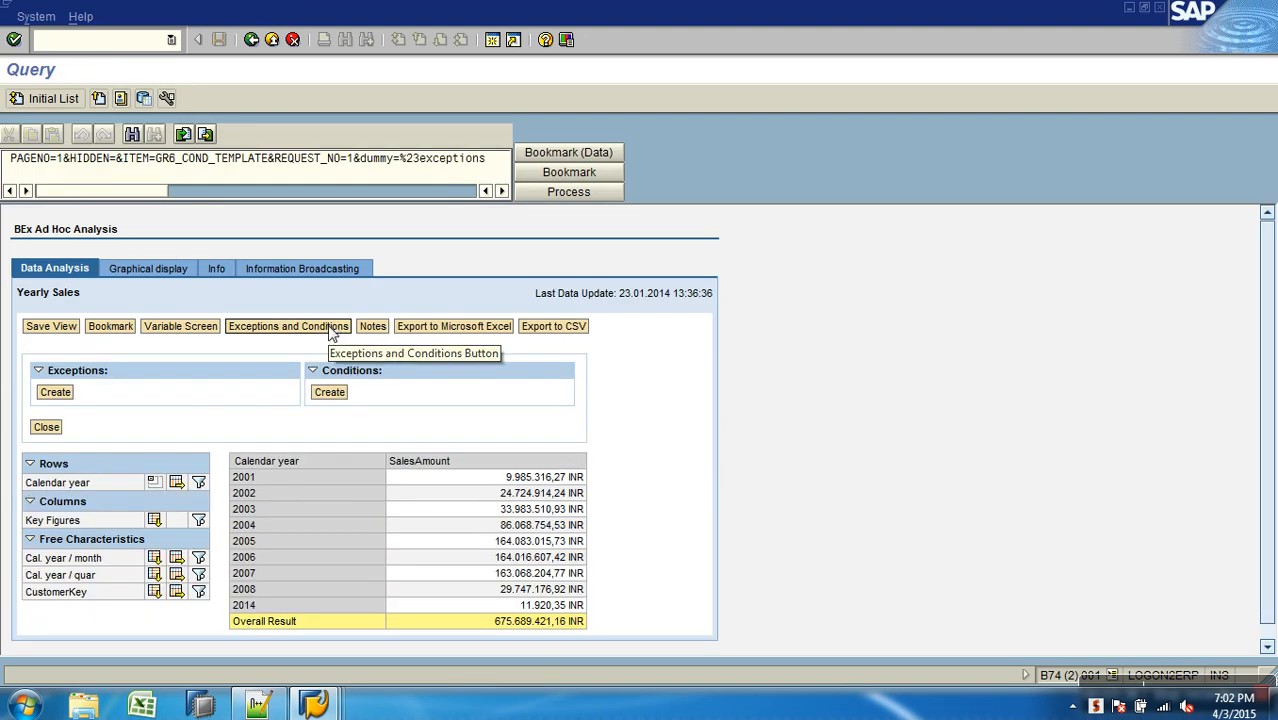
- Restart Query Designer, log on to the SAP BW system with the account password and open the Yearly Sales query
{"action": "left_click", "coordinate": [24, 705]}
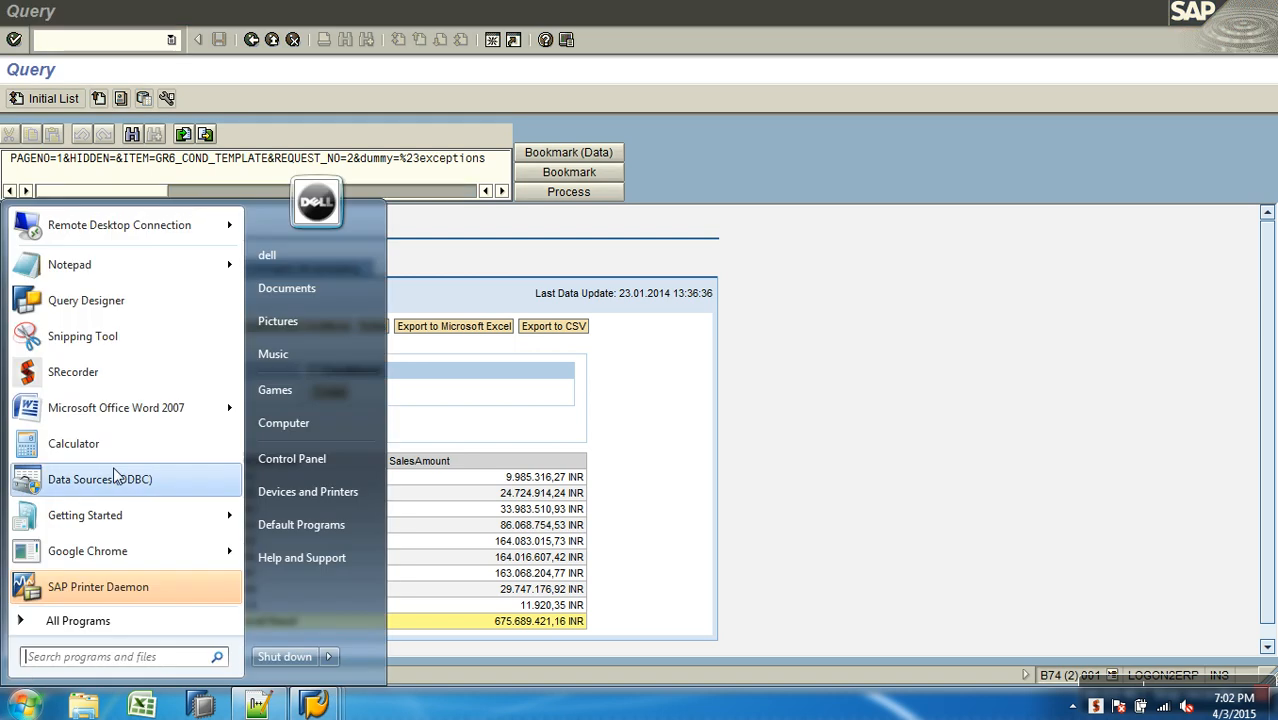
{"action": "left_click", "coordinate": [86, 300]}
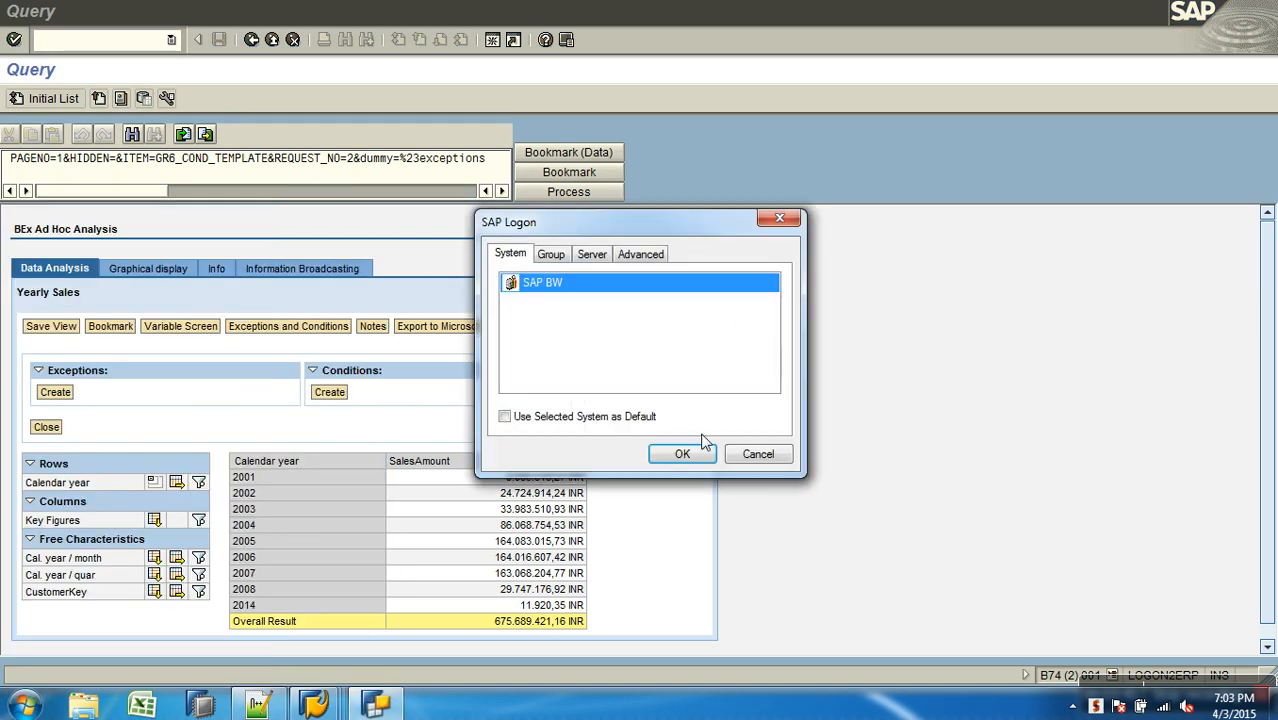
{"action": "left_click", "coordinate": [689, 452]}
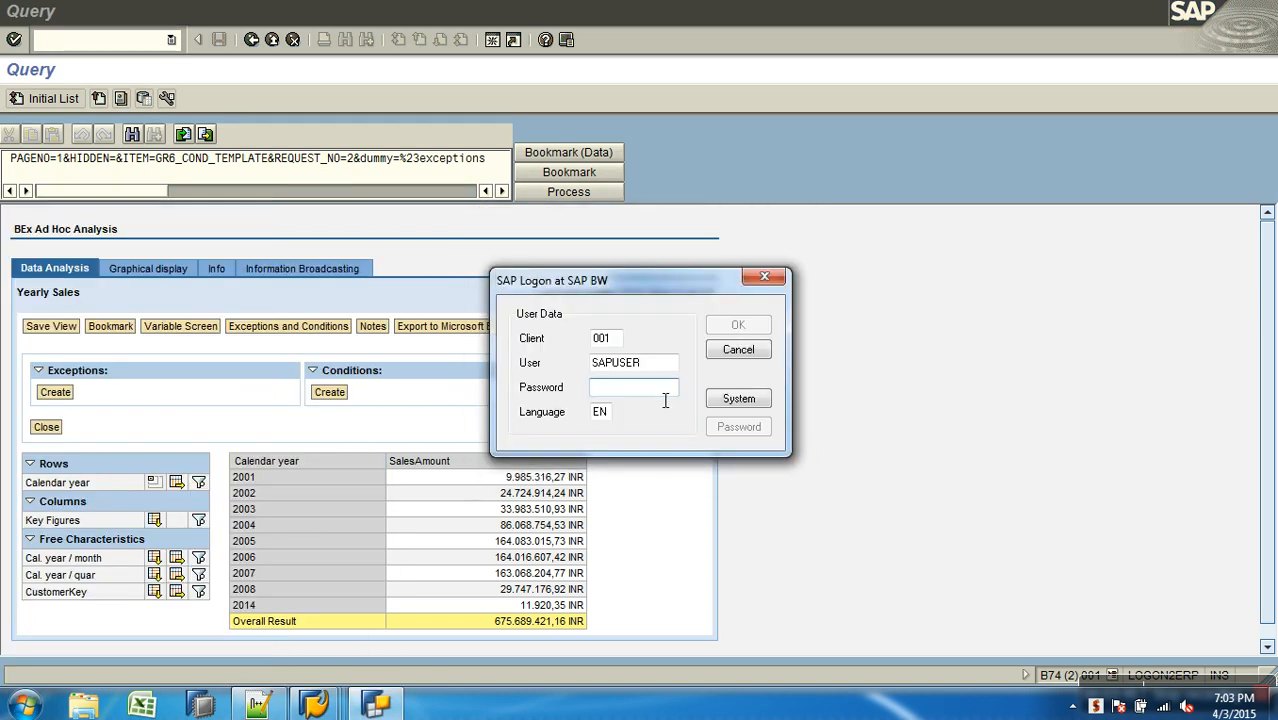
{"action": "type", "text": "••"}
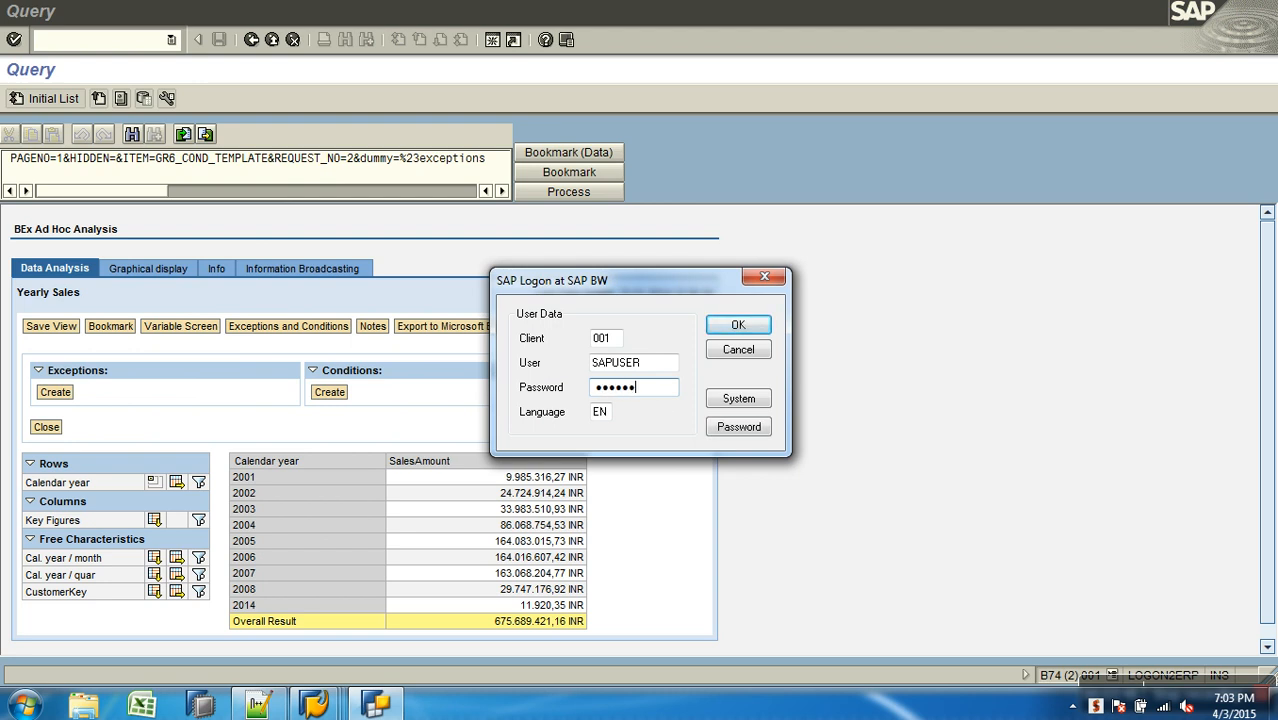
{"action": "left_click", "coordinate": [738, 325]}
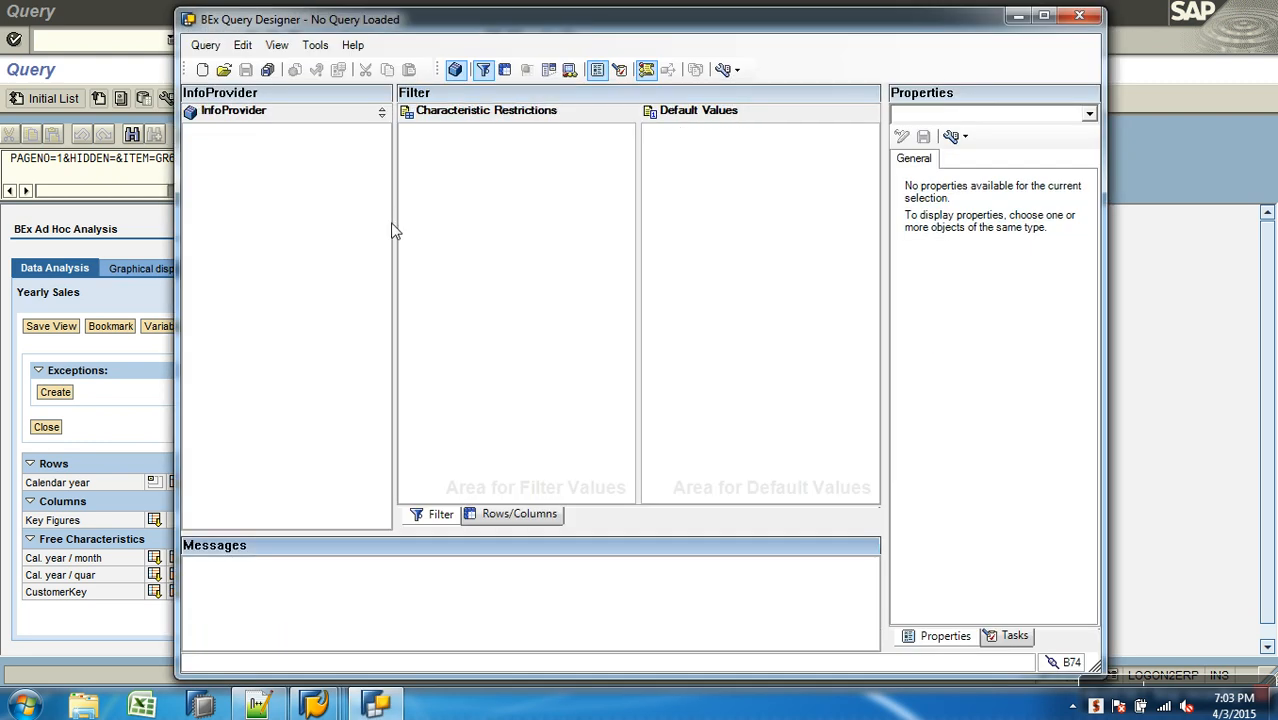
{"action": "left_click", "coordinate": [224, 72]}
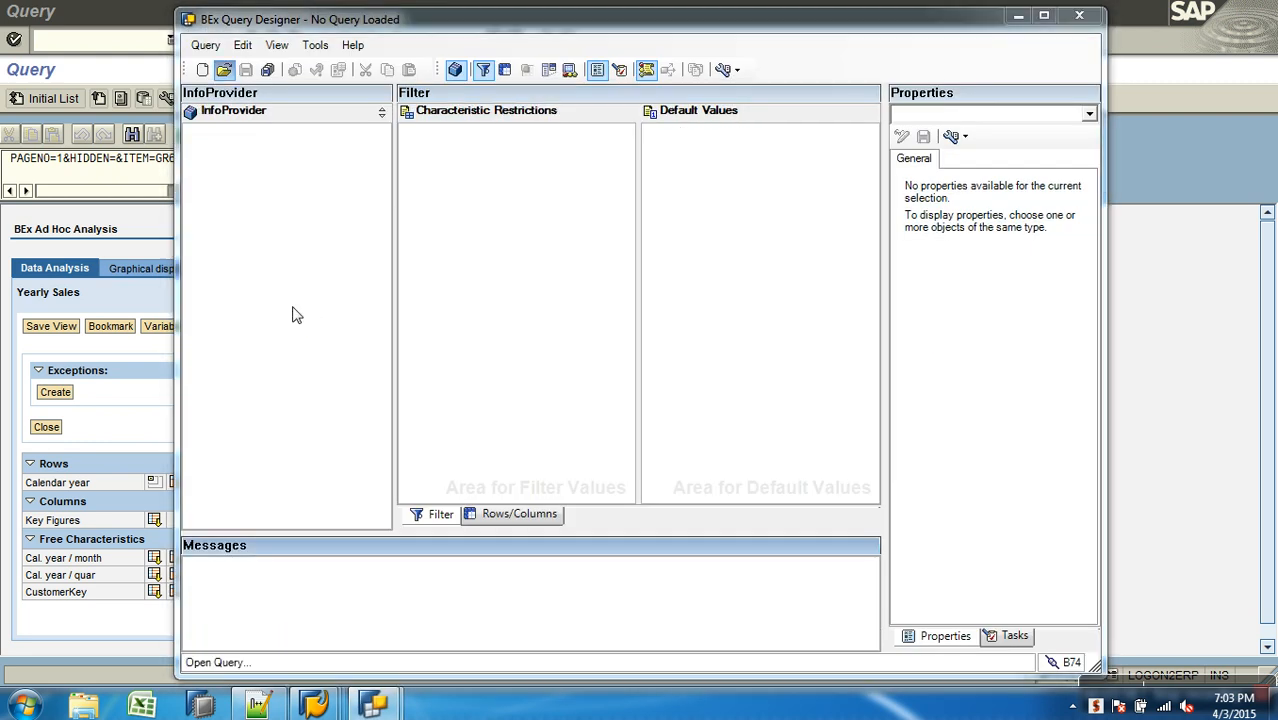
{"action": "double_click", "coordinate": [549, 246]}
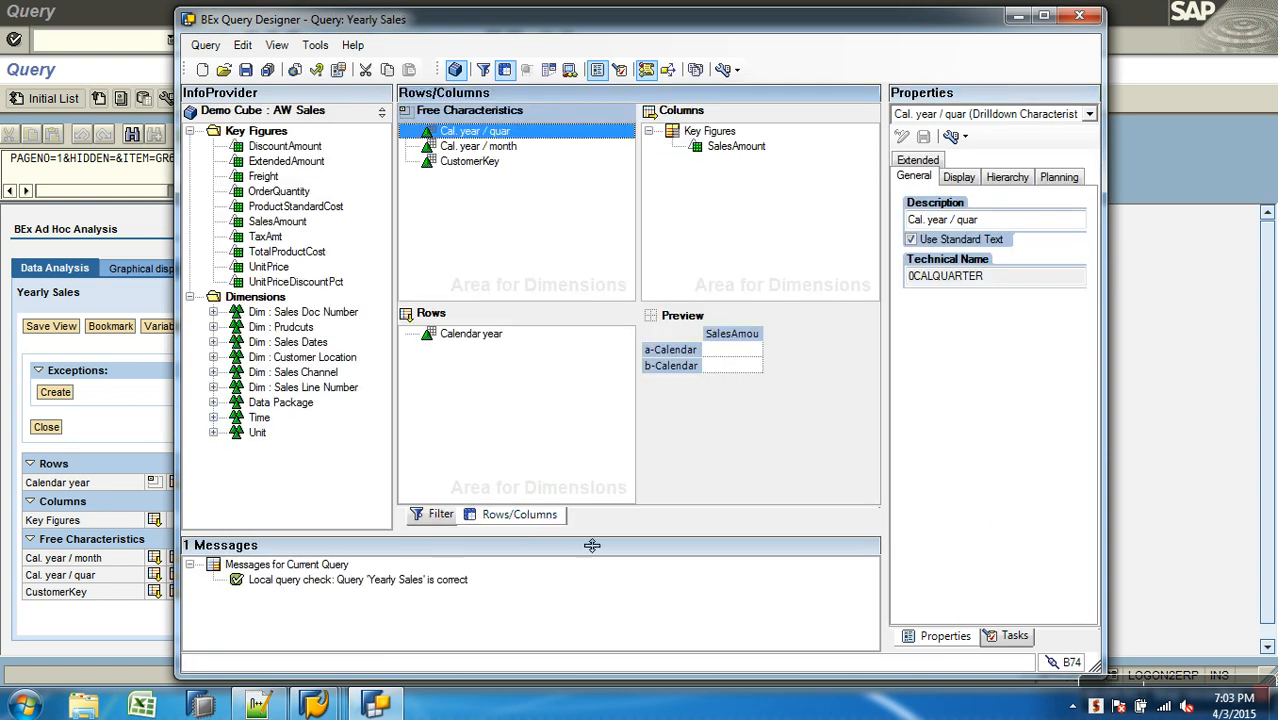
- Create a new exception in the Yearly Sales query and open it for editing
{"action": "left_click", "coordinate": [570, 70]}
{"action": "right_click", "coordinate": [638, 207]}
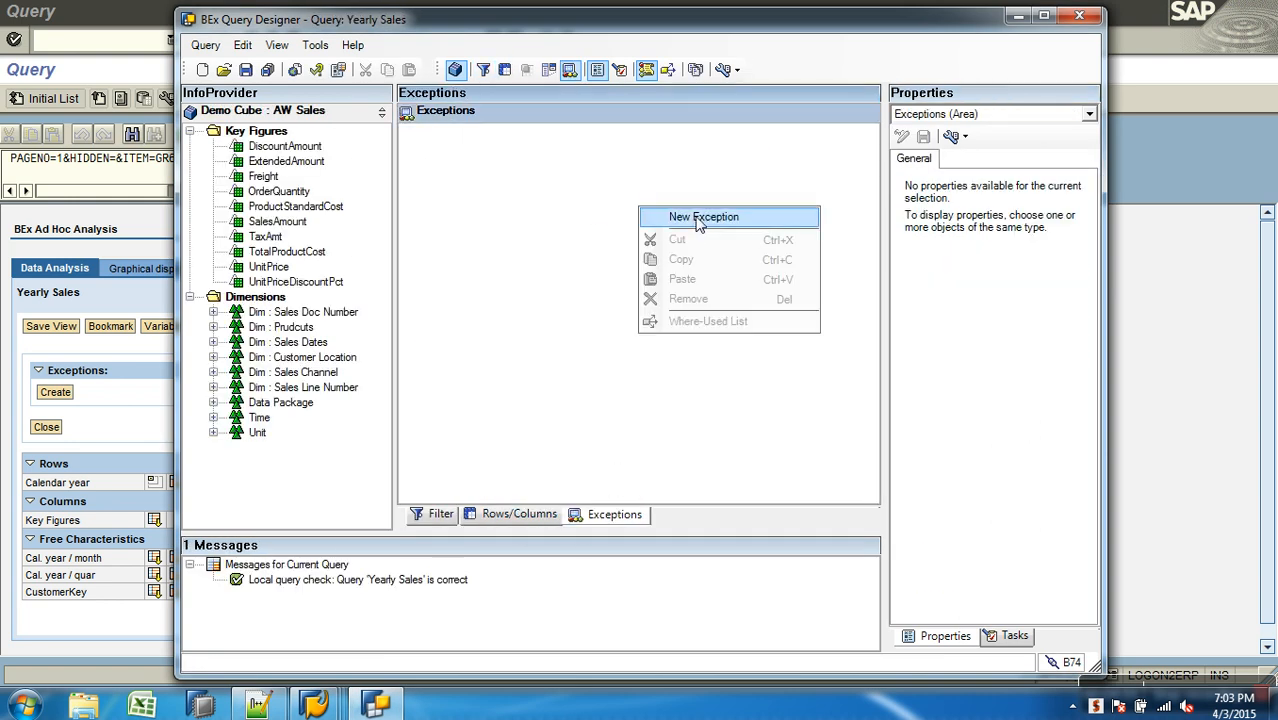
{"action": "left_click", "coordinate": [677, 217]}
{"action": "right_click", "coordinate": [498, 134]}
{"action": "left_click", "coordinate": [508, 138]}
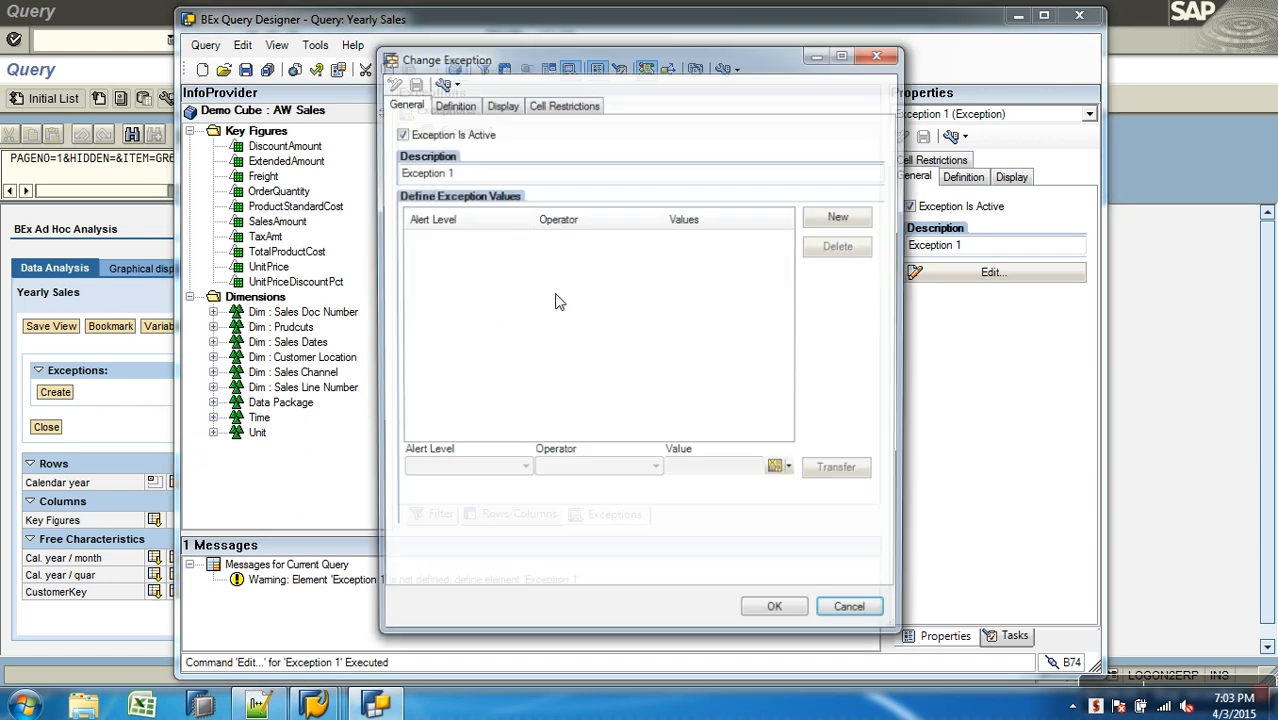
- Add an exception value with alert level Good 1, operator Greater Than and value 50000000
{"action": "left_click", "coordinate": [841, 216]}
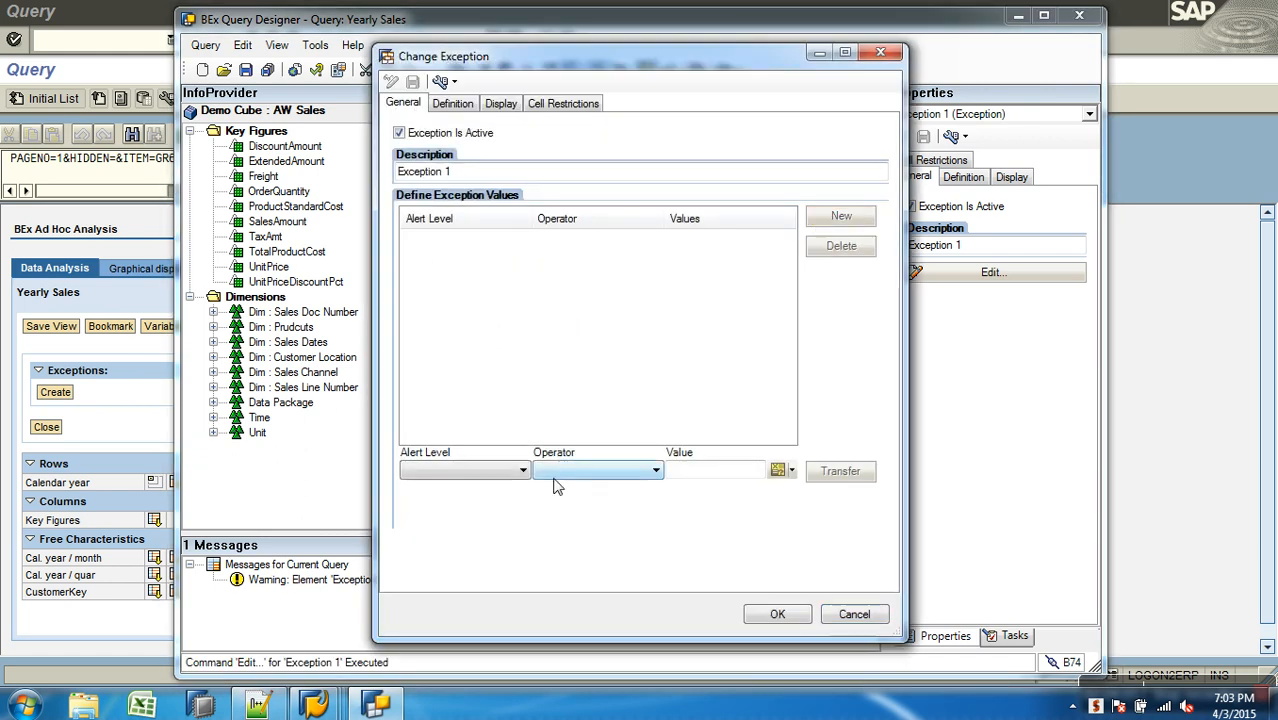
{"action": "left_click", "coordinate": [521, 471]}
{"action": "left_click", "coordinate": [495, 499]}
{"action": "left_click", "coordinate": [654, 471]}
{"action": "left_click", "coordinate": [584, 536]}
{"action": "left_click", "coordinate": [680, 478]}
{"action": "type", "text": "5000000"}
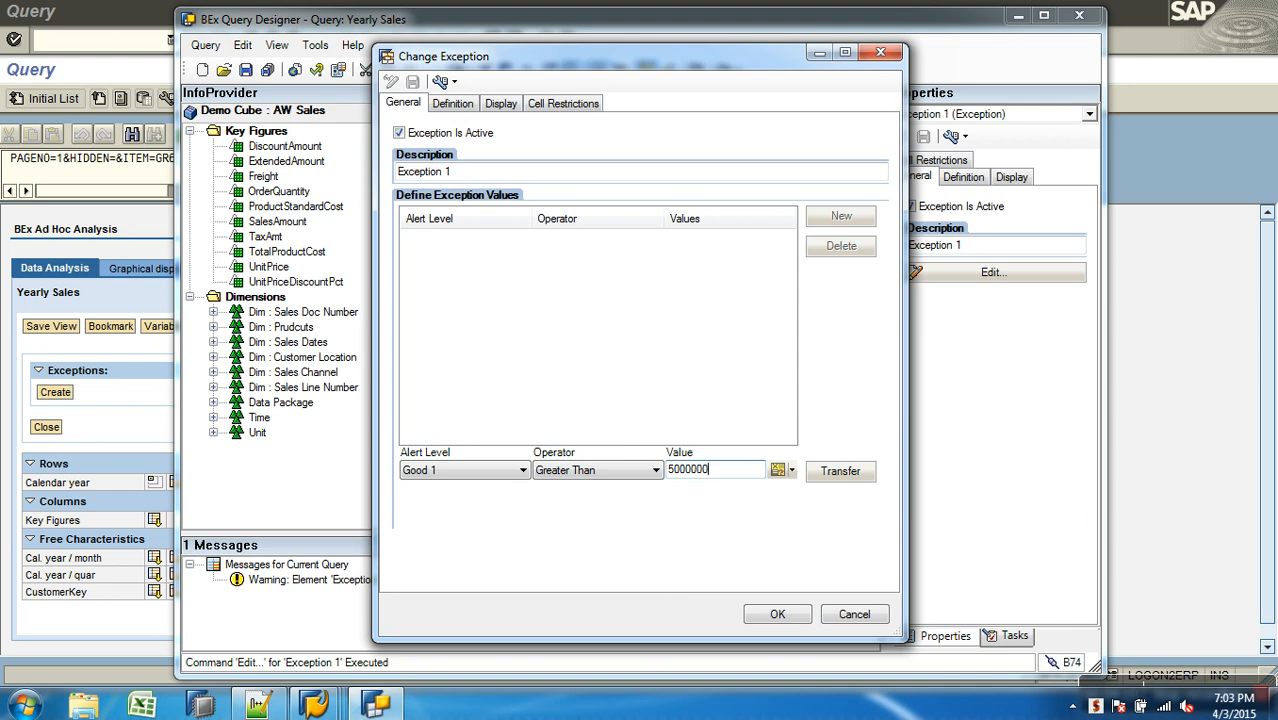
{"action": "left_click", "coordinate": [838, 478]}
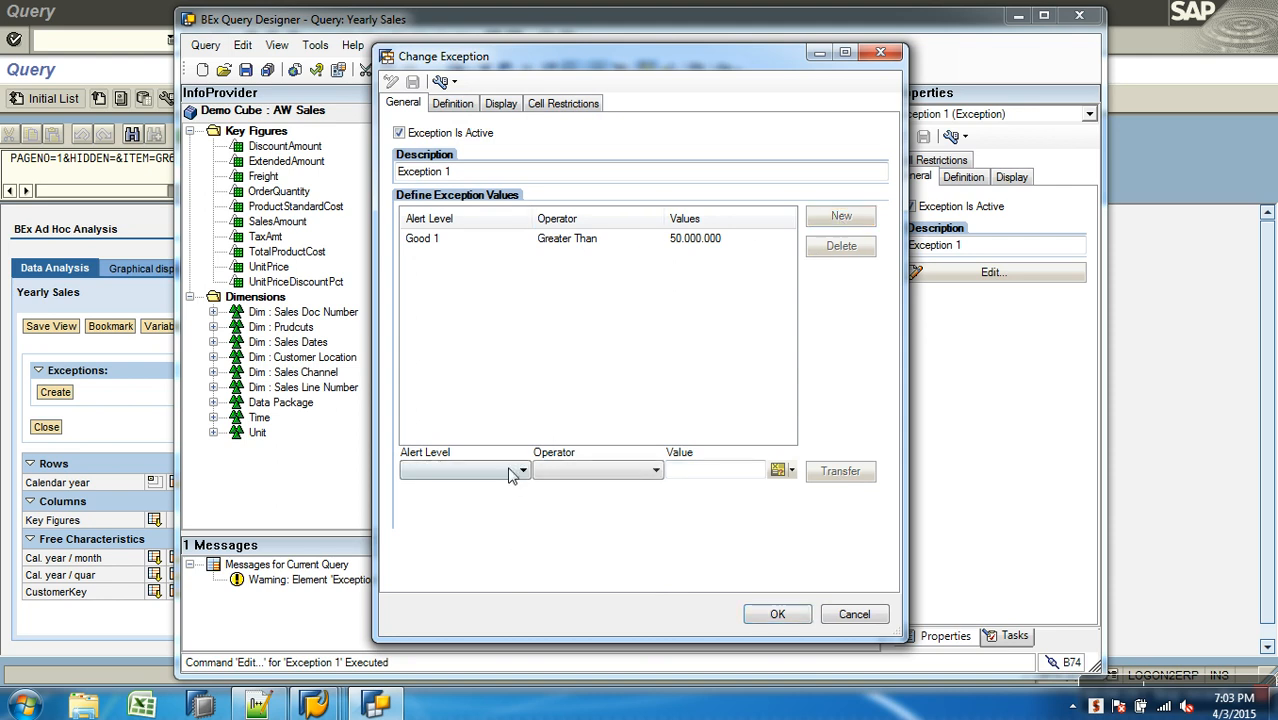
- Add an exception value with alert level Critical 3, operator Between, from 10000000 to 49999999
{"action": "left_click", "coordinate": [516, 471]}
{"action": "left_click", "coordinate": [485, 536]}
{"action": "left_click", "coordinate": [605, 471]}
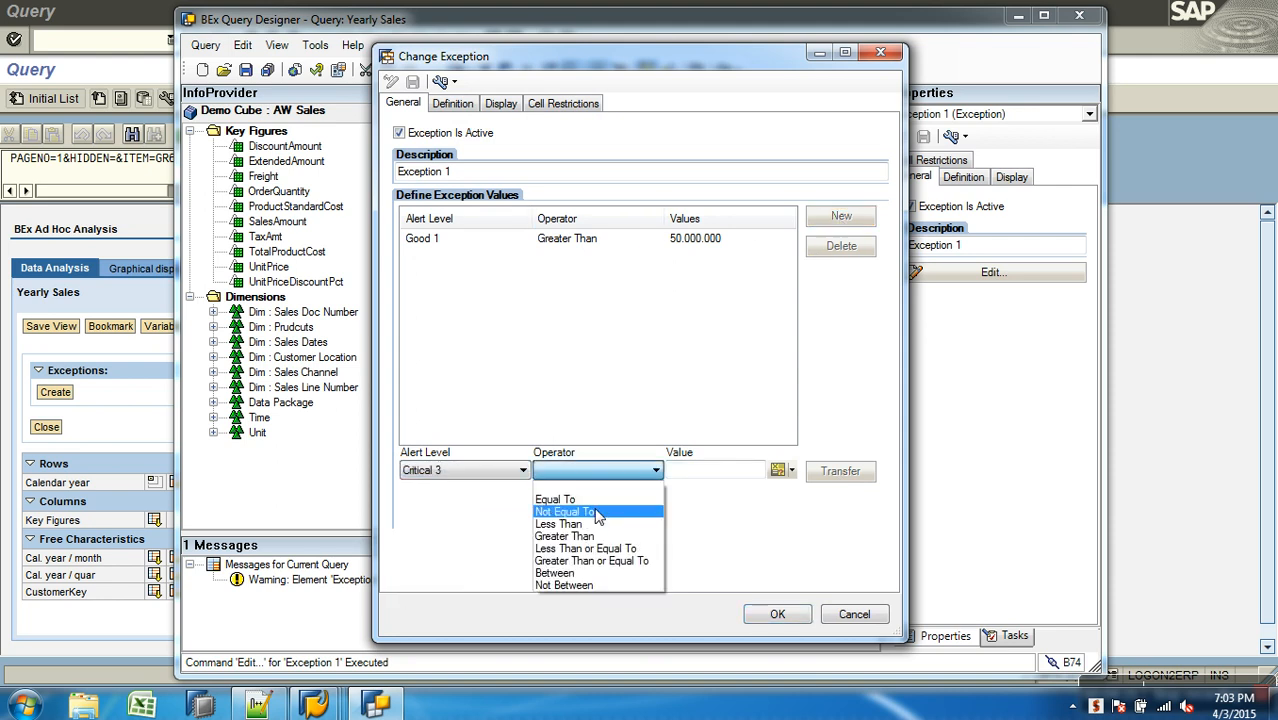
{"action": "left_click", "coordinate": [572, 586]}
{"action": "left_click", "coordinate": [694, 471]}
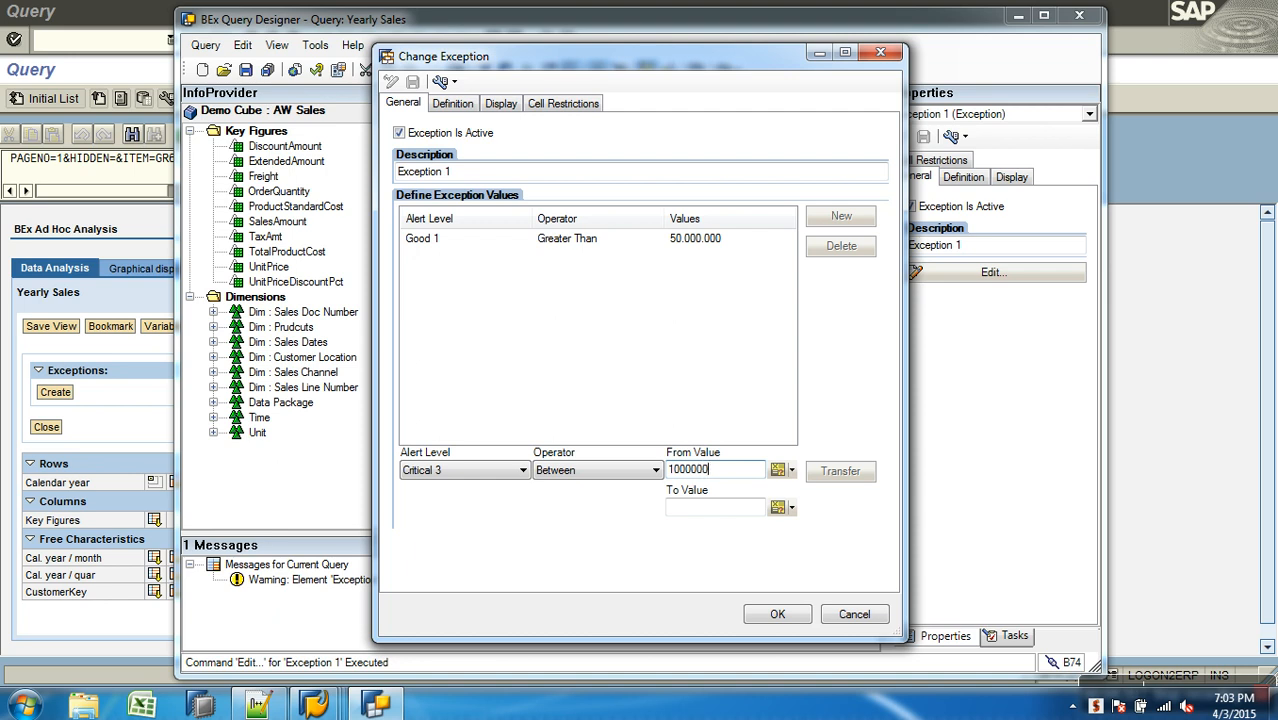
{"action": "left_click", "coordinate": [704, 508]}
{"action": "type", "text": "49999999"}
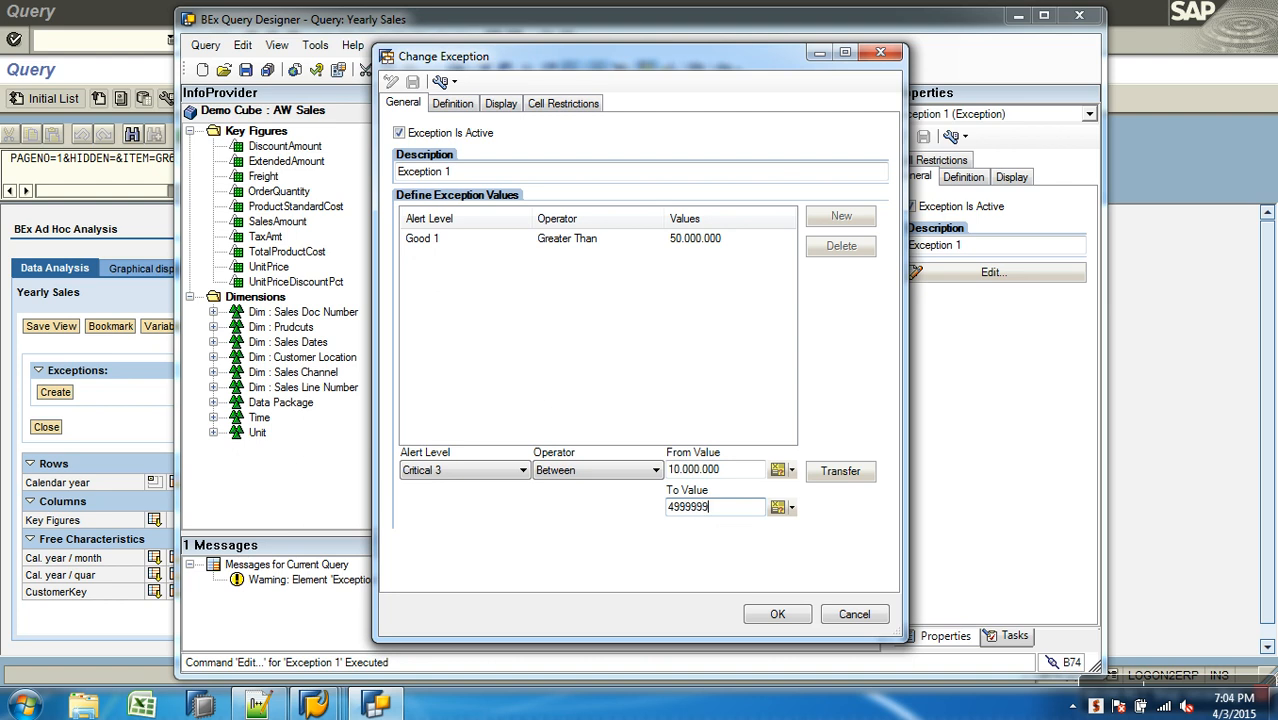
{"action": "left_click", "coordinate": [822, 478]}
- Add an exception value with alert level Bad 3, operator Less Than and value 10000000
{"action": "left_click", "coordinate": [838, 216]}
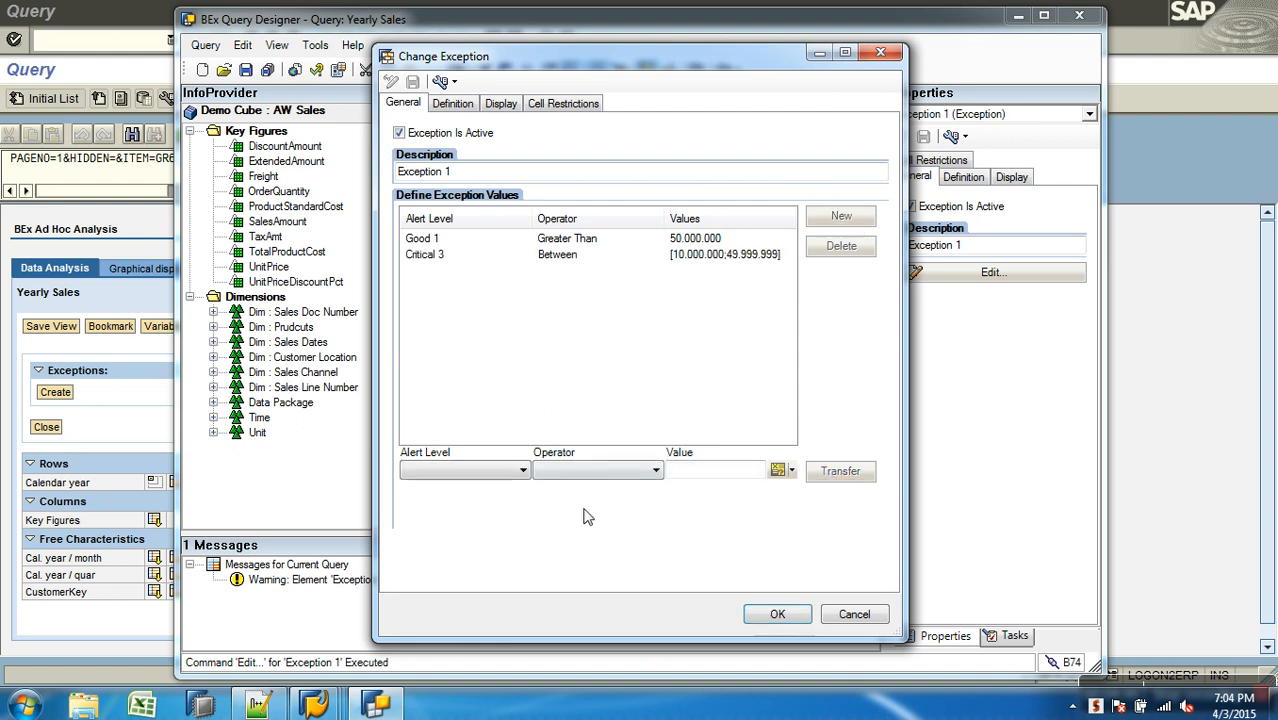
{"action": "left_click", "coordinate": [520, 471]}
{"action": "left_click", "coordinate": [440, 597]}
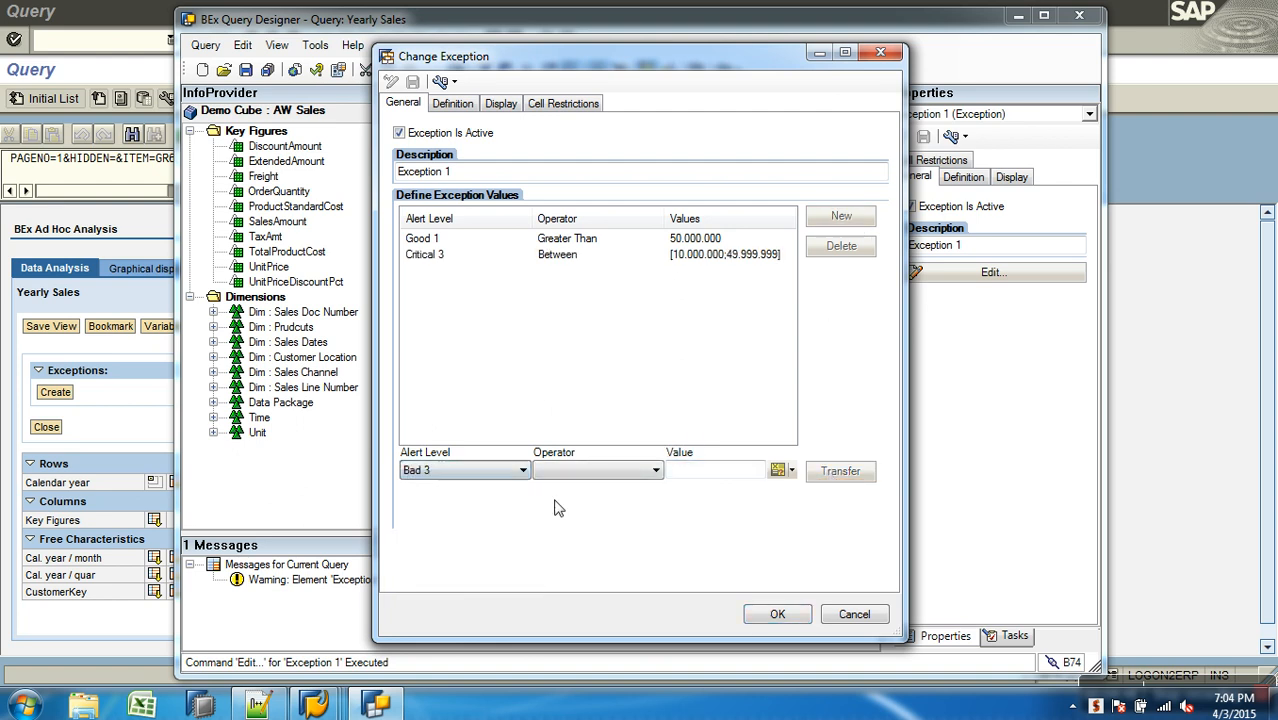
{"action": "left_click", "coordinate": [588, 470]}
{"action": "left_click", "coordinate": [570, 524]}
{"action": "left_click", "coordinate": [727, 473]}
{"action": "type", "text": "10000000"}
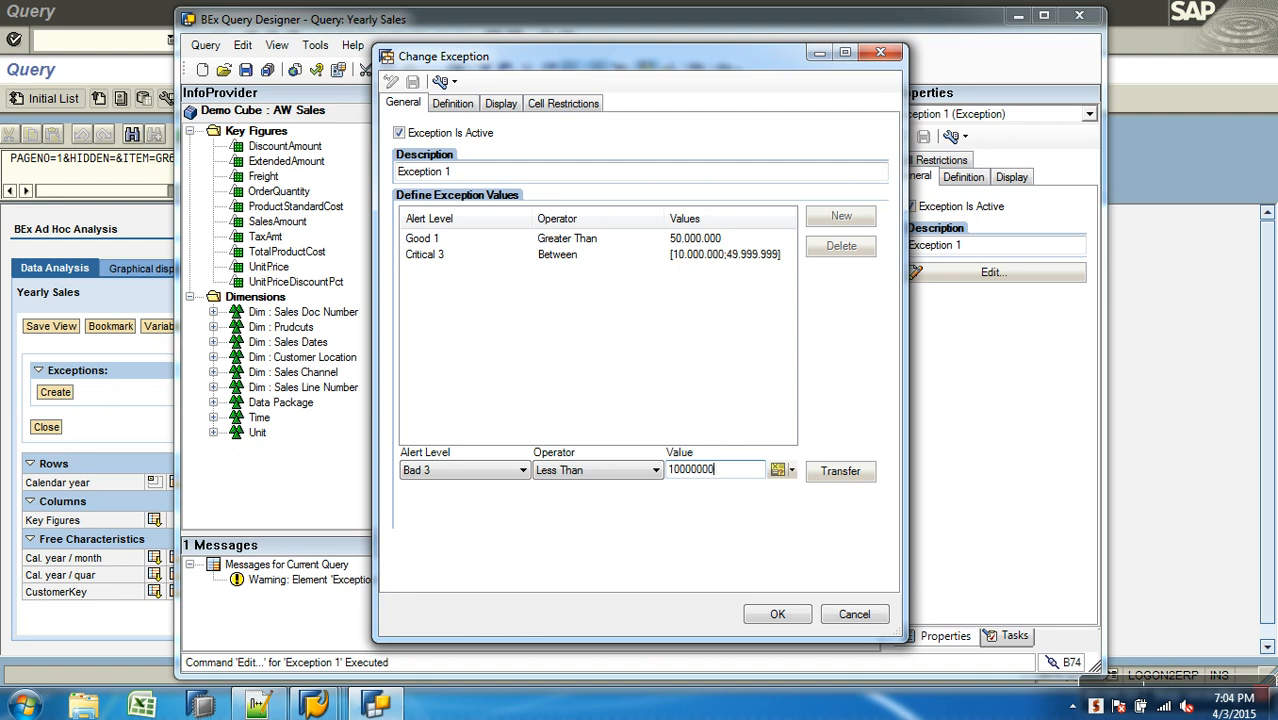
{"action": "left_click", "coordinate": [841, 474]}
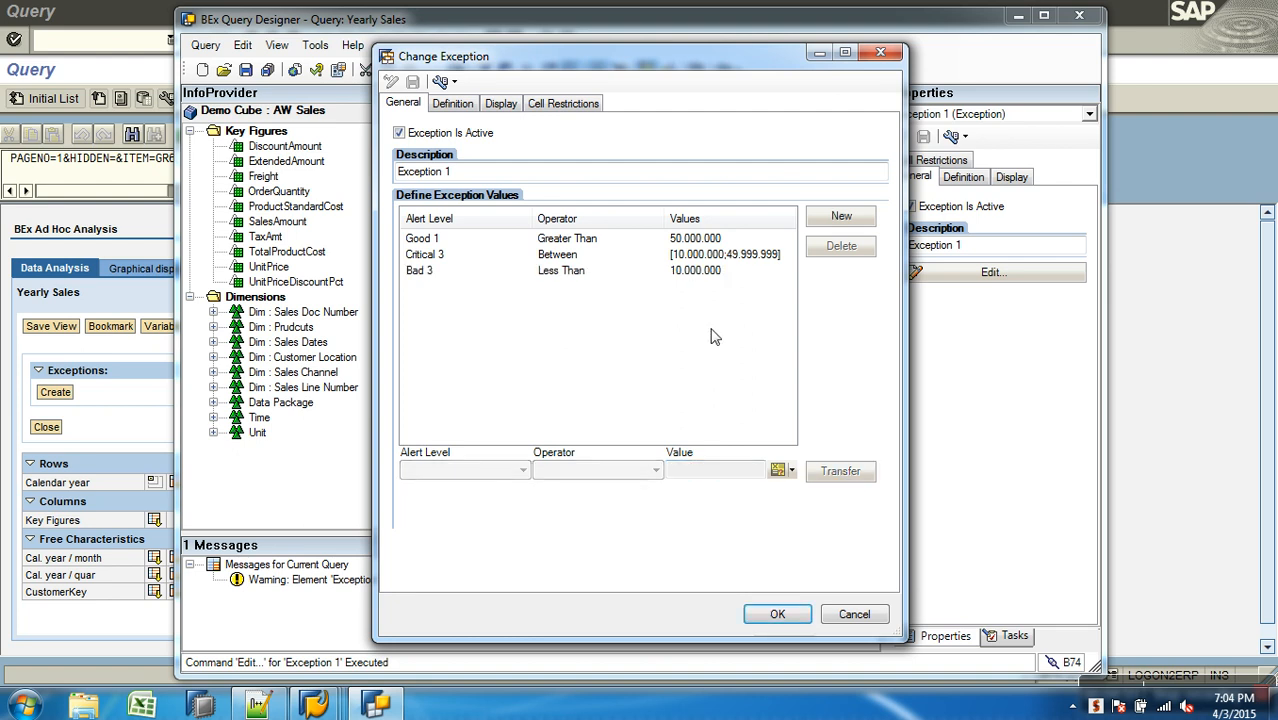
- Define the exception on the SalesAmount key figure, confirm the dialog and save the query
{"action": "left_click", "coordinate": [441, 106]}
{"action": "left_click", "coordinate": [484, 163]}
{"action": "left_click", "coordinate": [438, 190]}
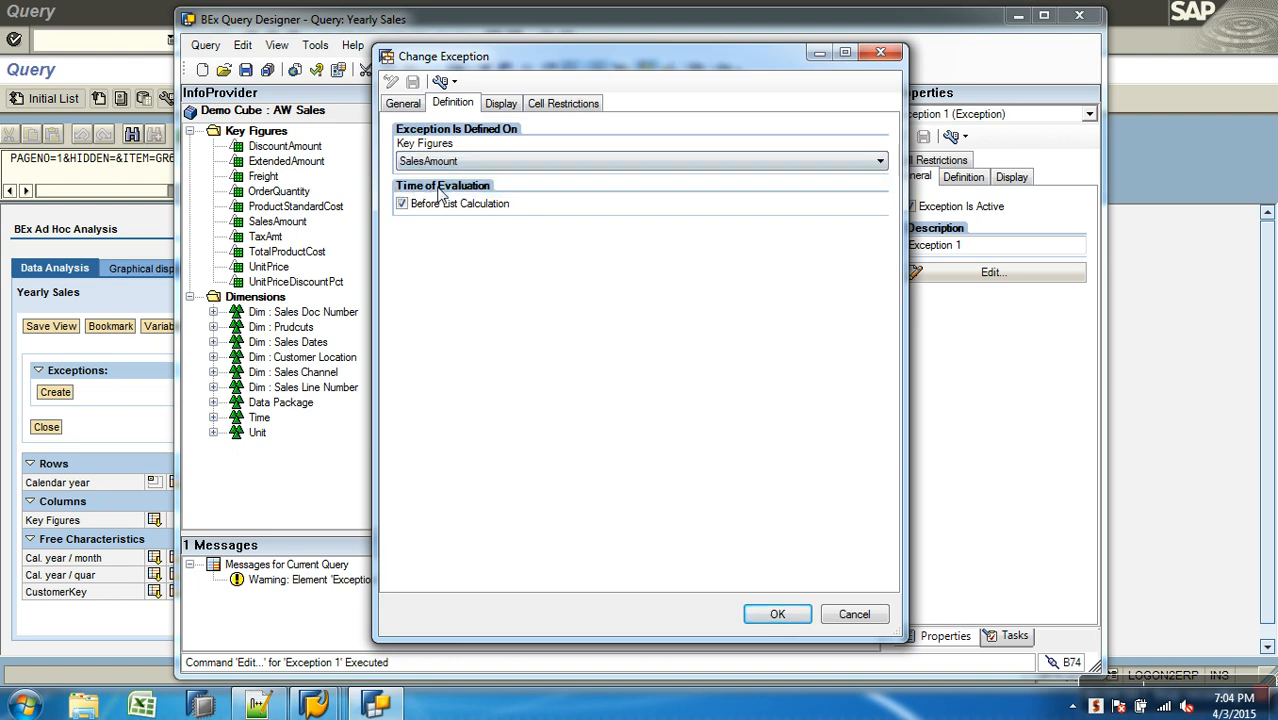
{"action": "left_click", "coordinate": [770, 613]}
{"action": "left_click", "coordinate": [245, 69]}
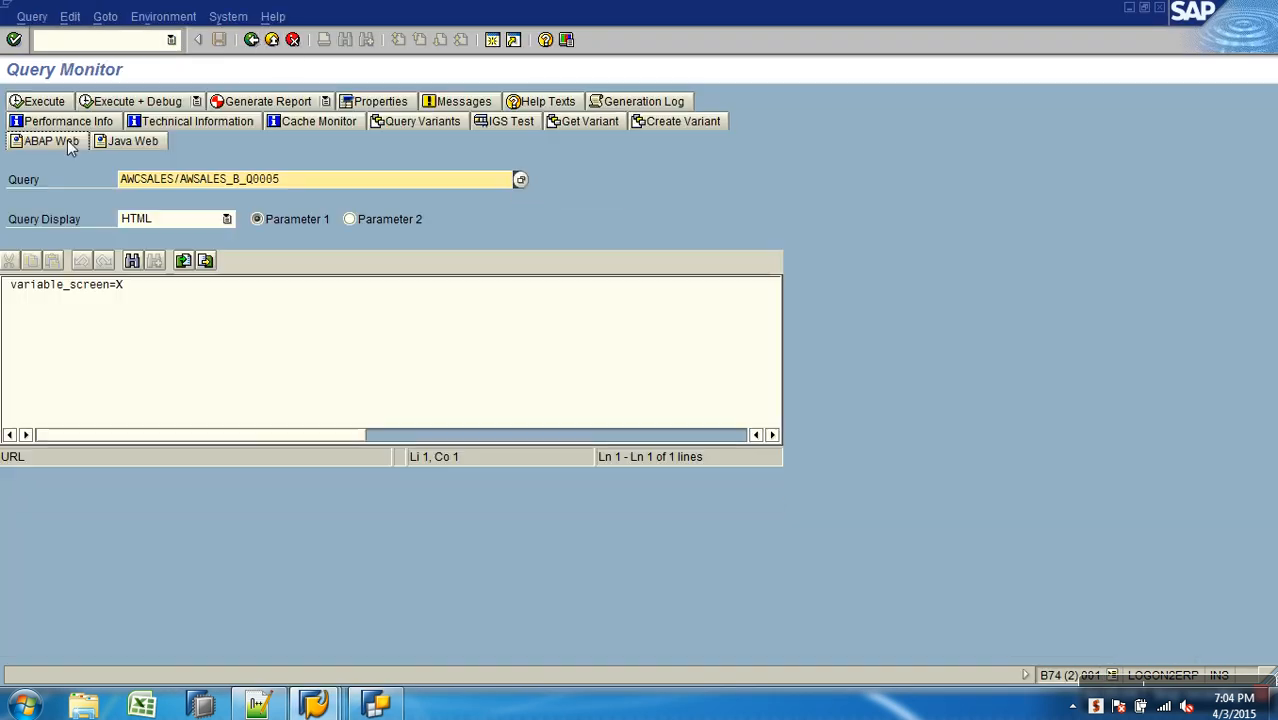
- Execute query AWCSALES/AWSALES_B_Q0005 with HTML display in Query Monitor and show its exceptions and conditions
{"action": "left_click", "coordinate": [40, 101]}
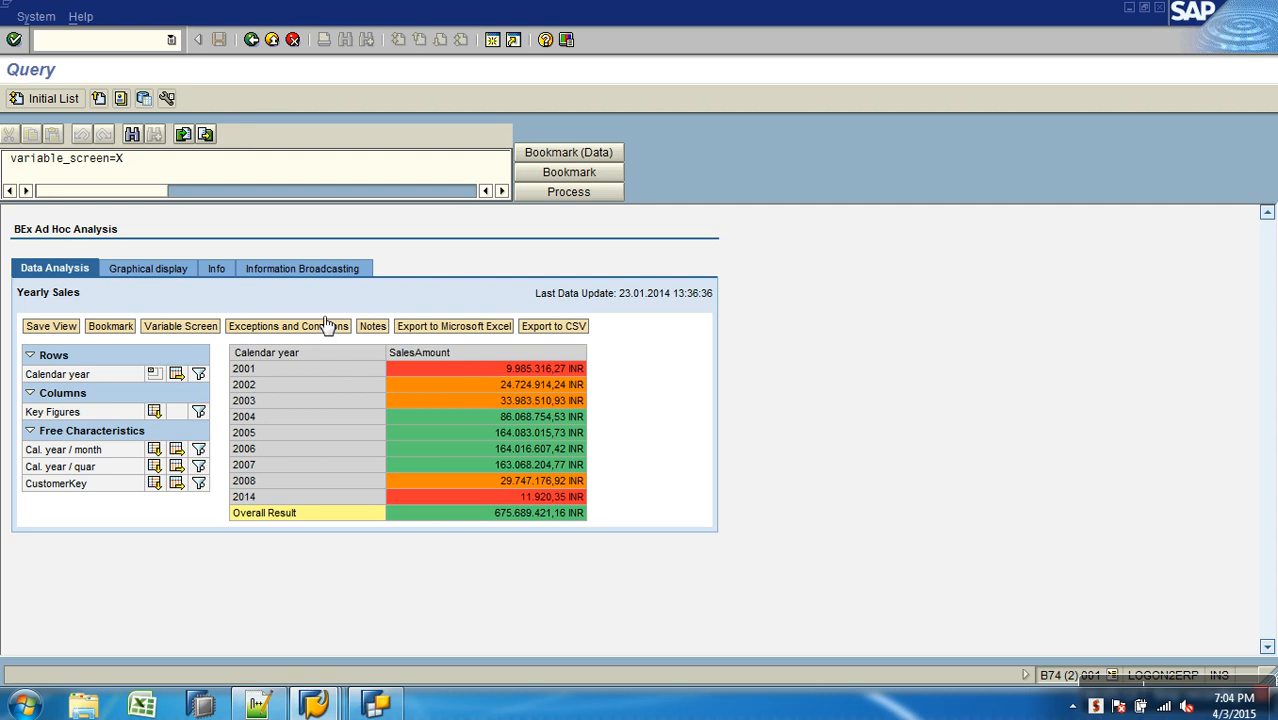
{"action": "left_click", "coordinate": [279, 330]}
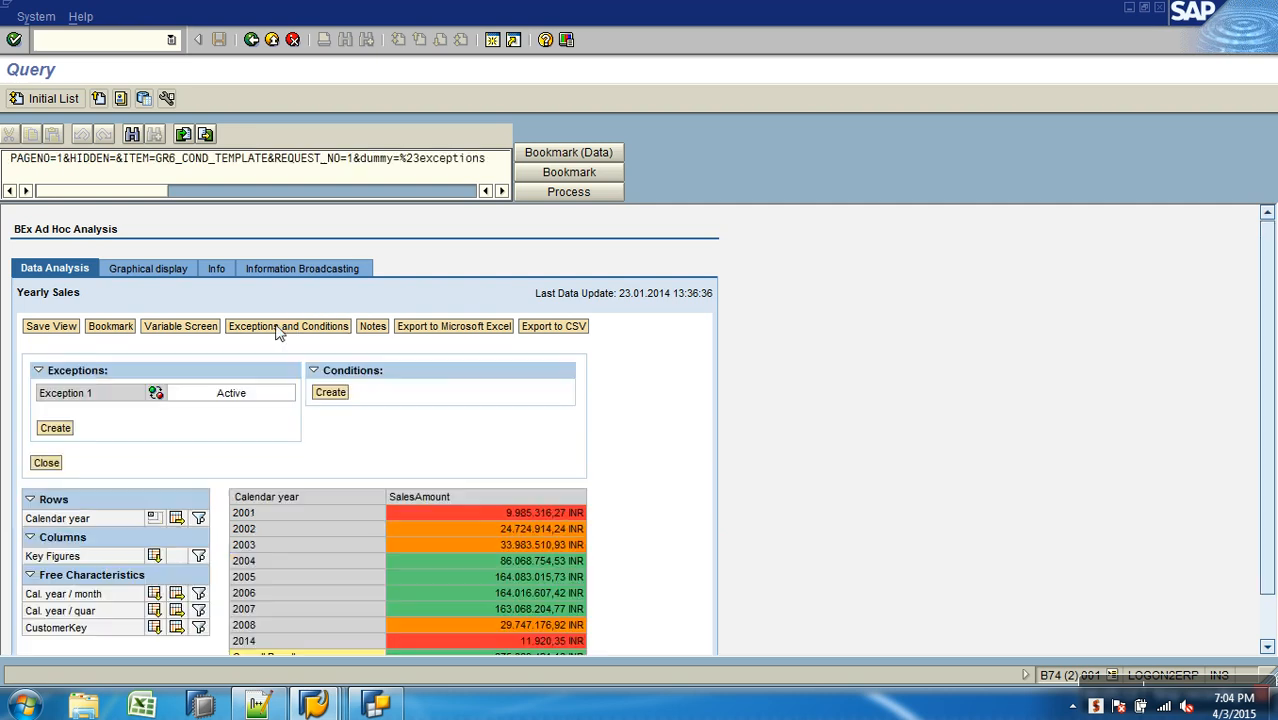
- Deactivate and reactivate Exception 1 twice to compare the SalesAmount column with and without alert colouring
{"action": "left_click", "coordinate": [157, 393]}
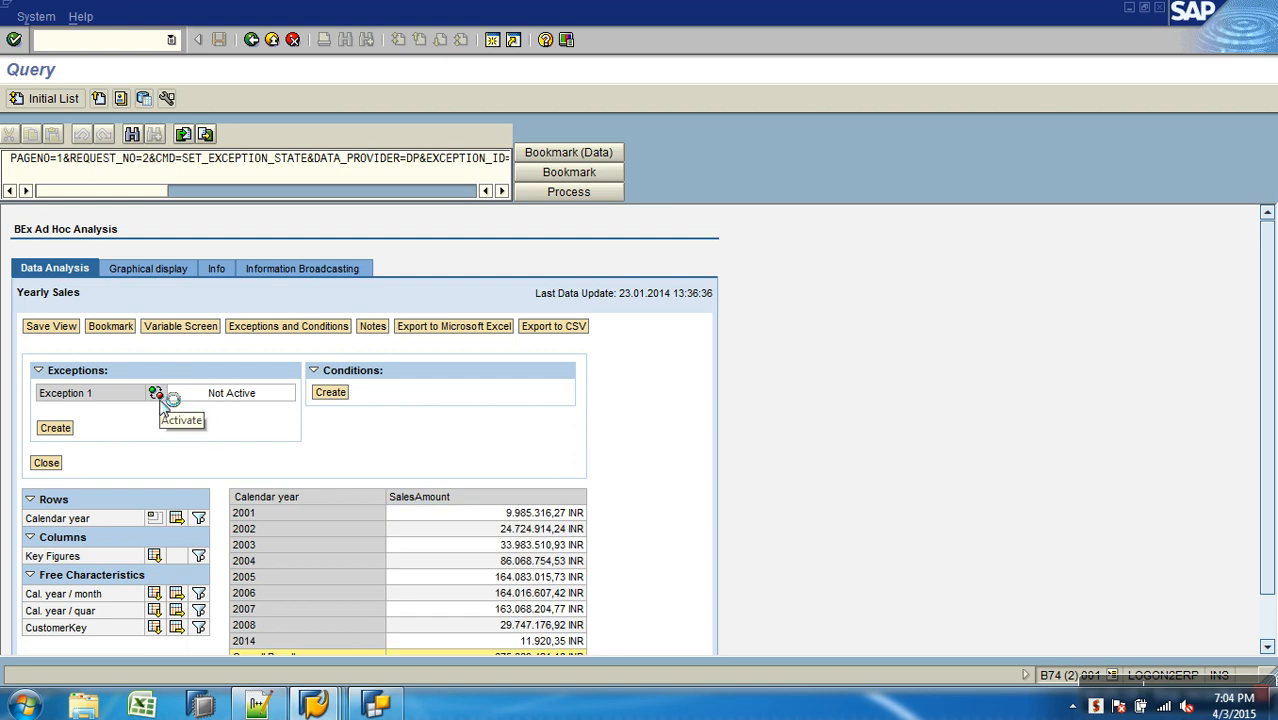
{"action": "left_click", "coordinate": [157, 393]}
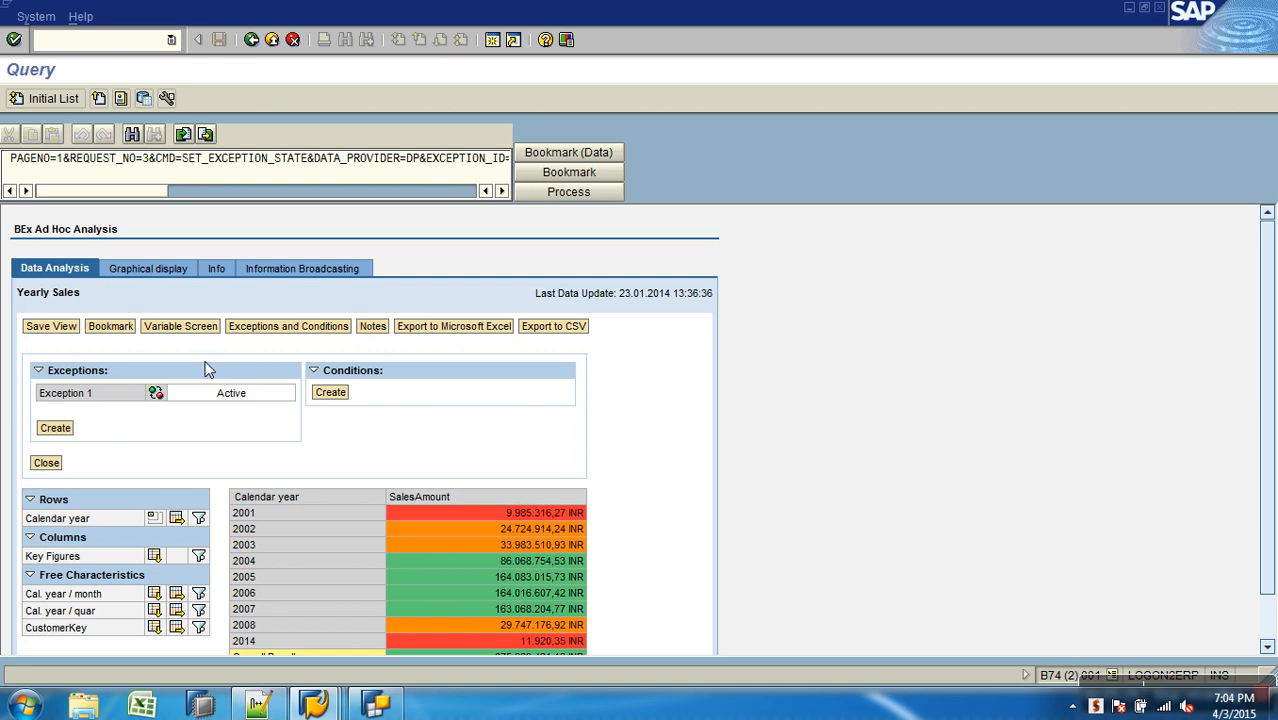
{"action": "left_click", "coordinate": [157, 393]}
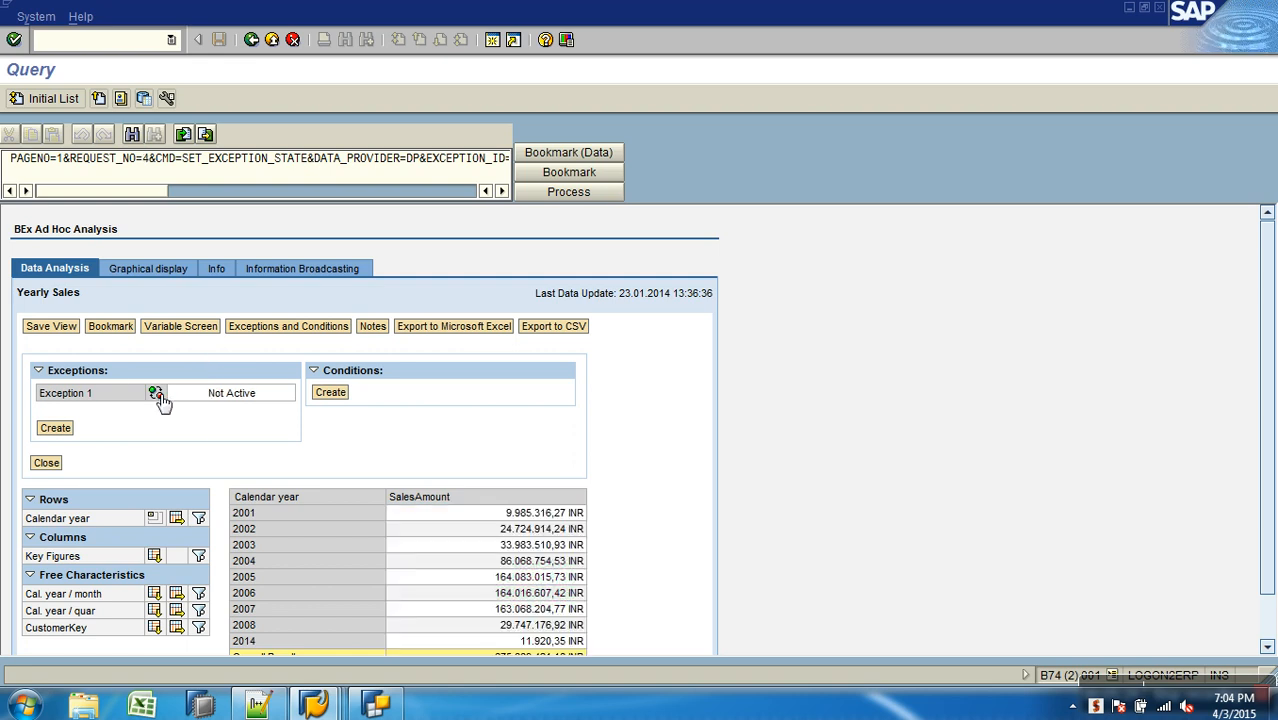
{"action": "left_click", "coordinate": [157, 394]}
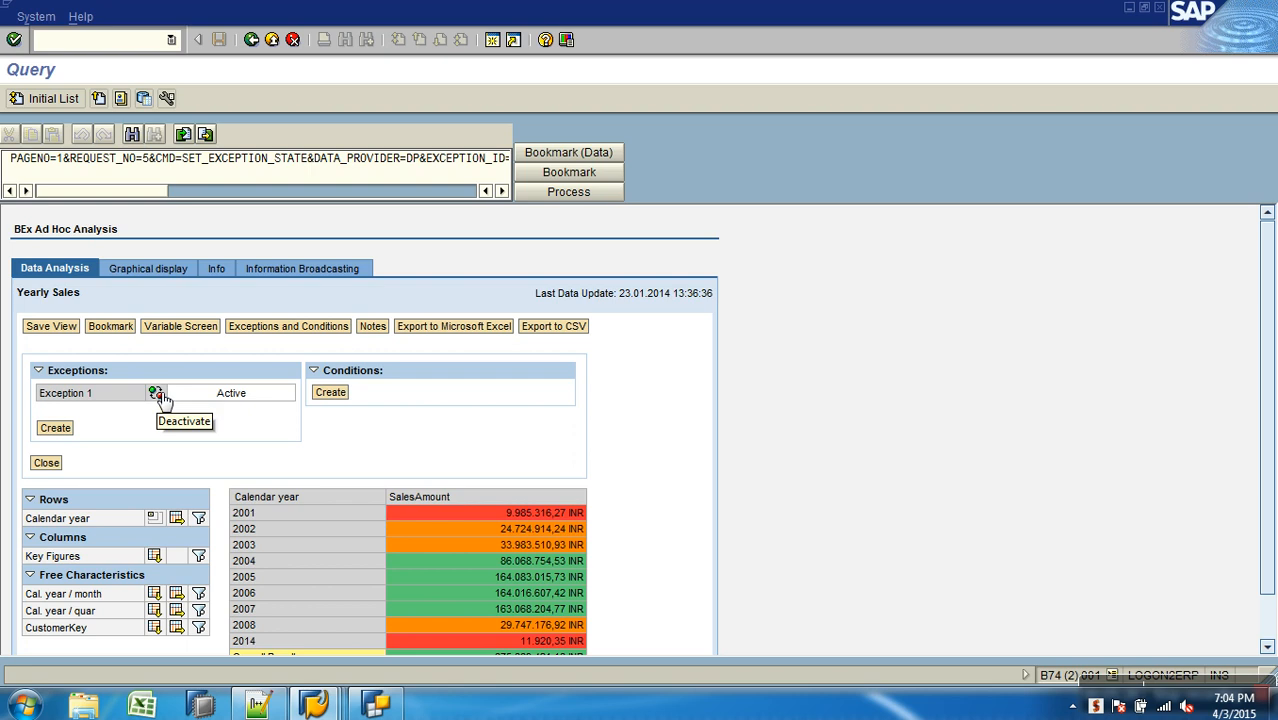
- Switch to BEx Query Designer and add the OrderQuantity and TotalProductCost key figures to the columns of the Yearly Sales query
{"action": "left_click", "coordinate": [58, 463]}
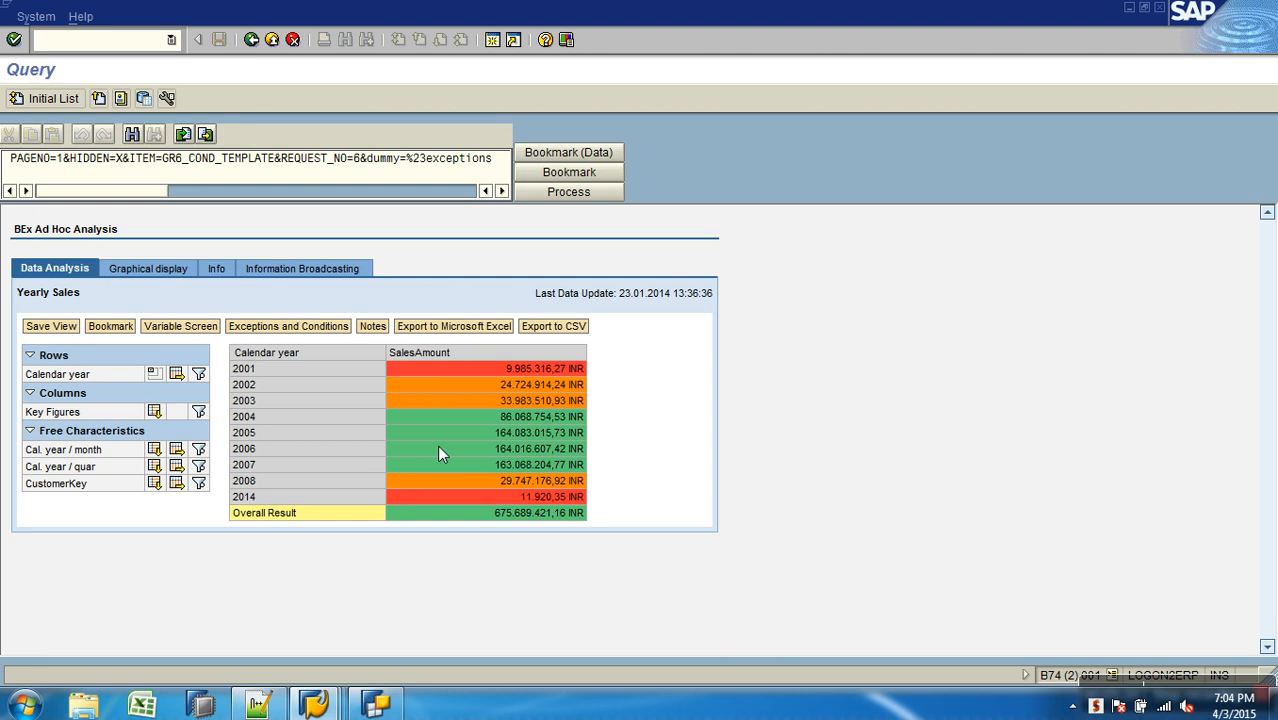
{"action": "left_click", "coordinate": [385, 701]}
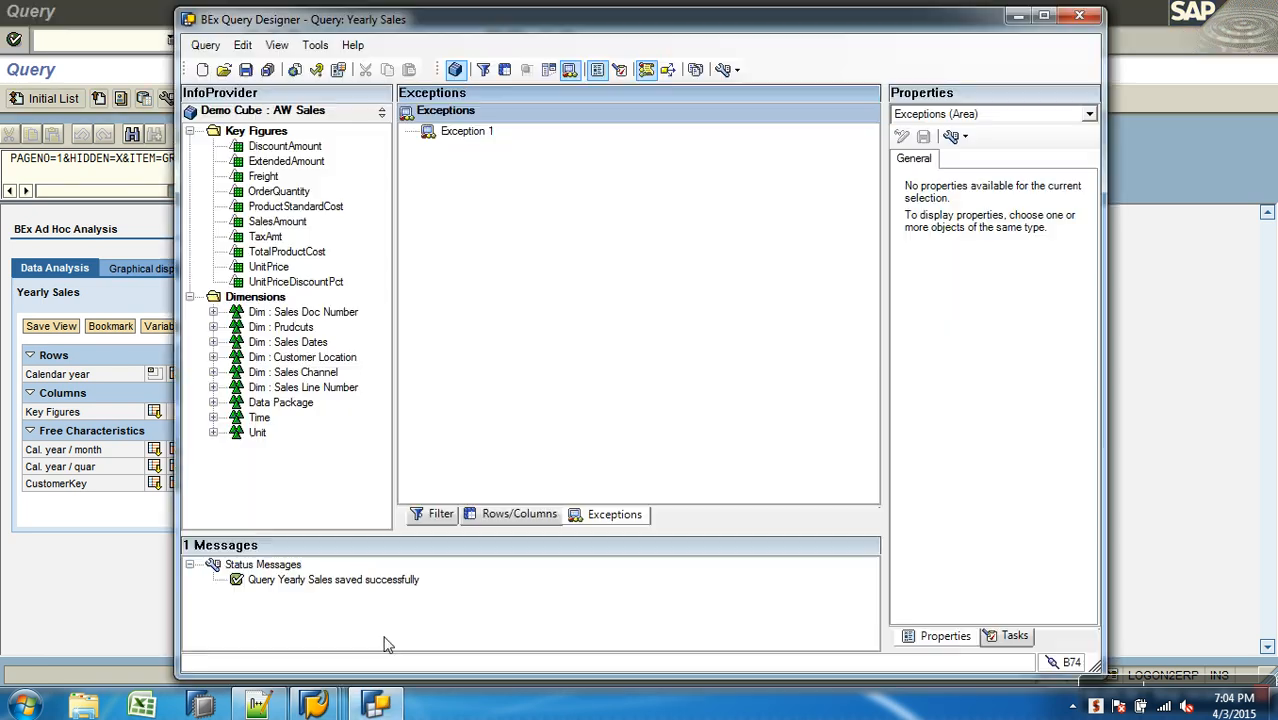
{"action": "left_click", "coordinate": [519, 514]}
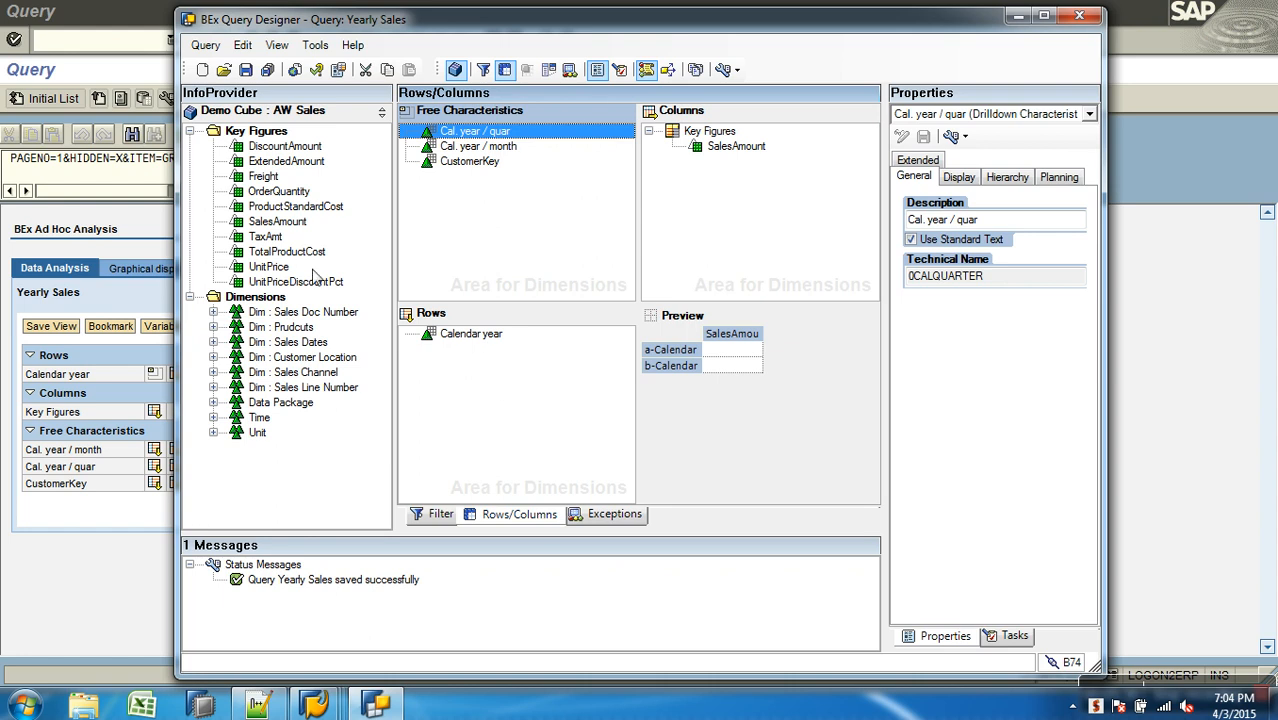
{"action": "left_click", "coordinate": [281, 192]}
{"action": "left_click_drag", "start_coordinate": [293, 198], "coordinate": [703, 183]}
{"action": "left_click_drag", "start_coordinate": [288, 253], "coordinate": [705, 188]}
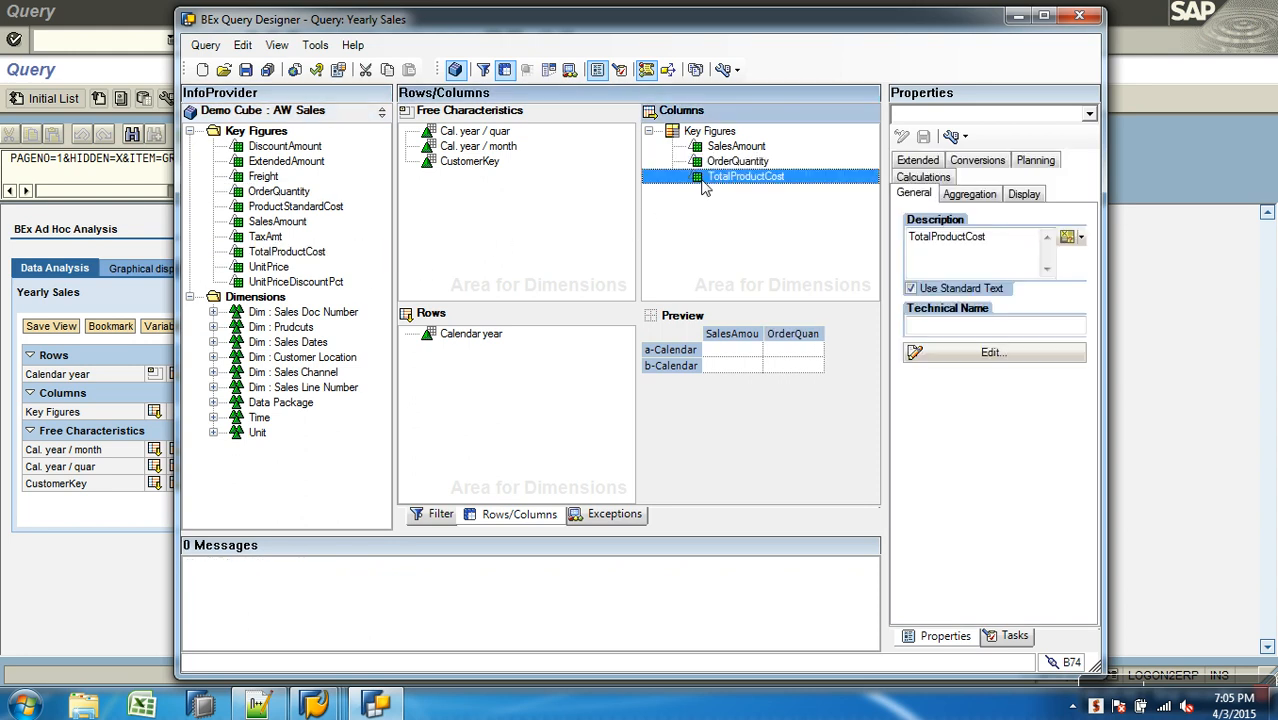
- Save the Yearly Sales query and execute it again from Query Monitor
{"action": "left_click", "coordinate": [245, 70]}
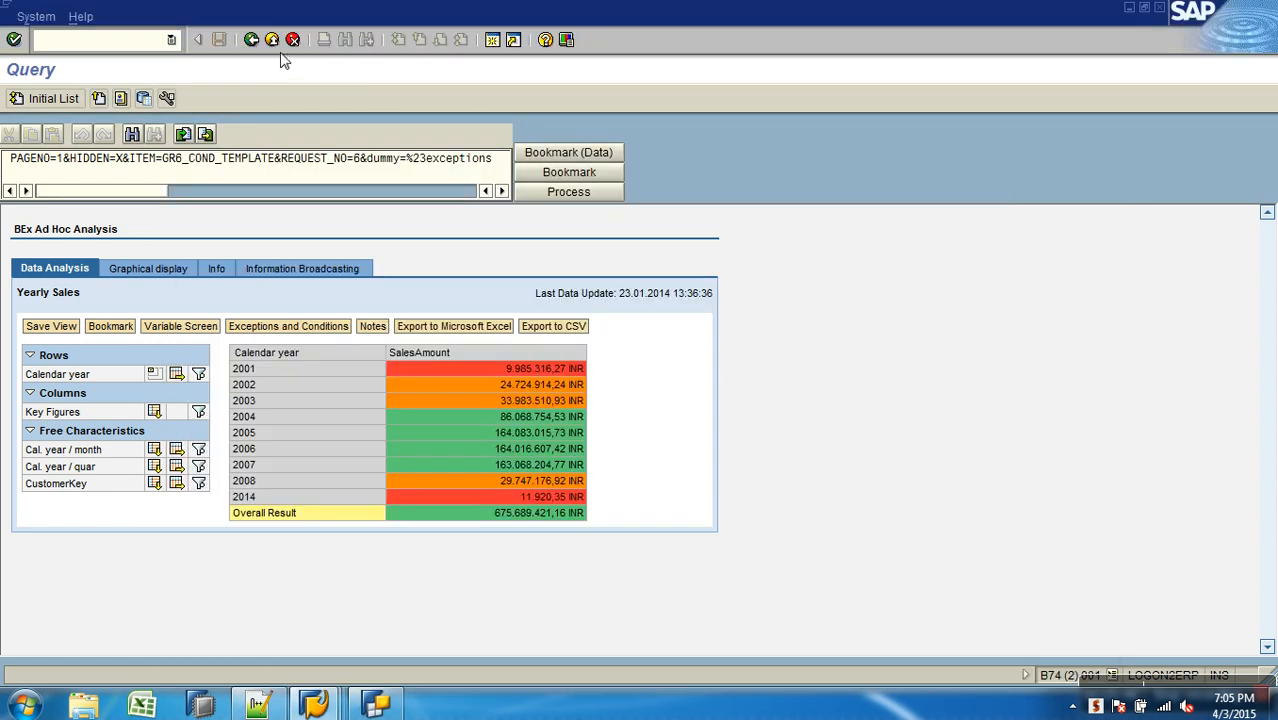
{"action": "left_click", "coordinate": [251, 40]}
{"action": "left_click", "coordinate": [43, 103]}
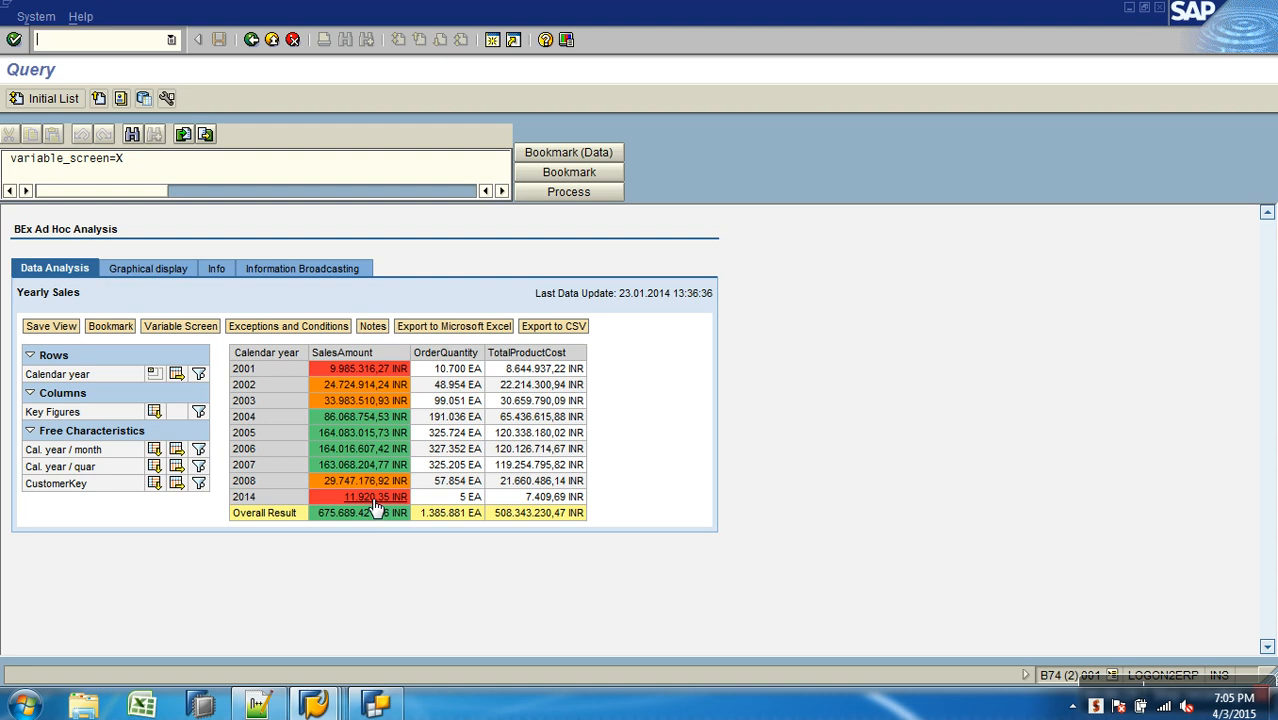
- In BEx Query Designer, set the display of Exception 1 to All Structure Elements and confirm the dialog
{"action": "left_click", "coordinate": [396, 702]}
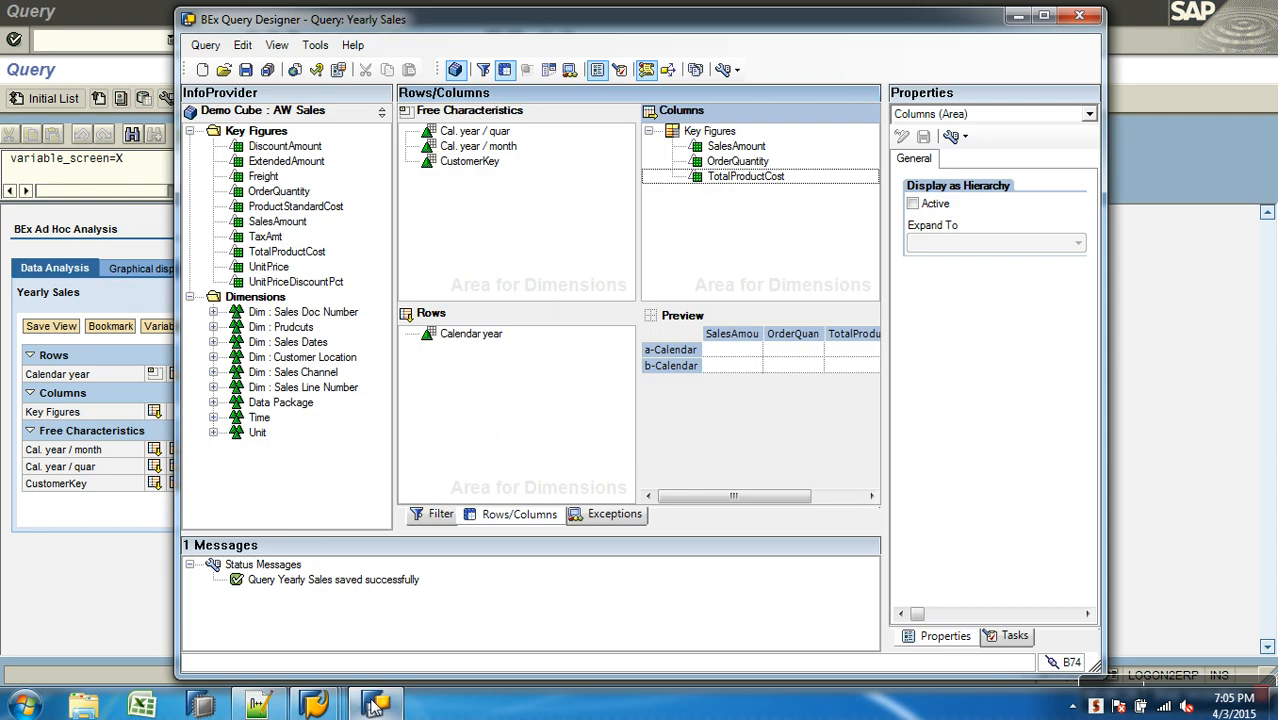
{"action": "left_click", "coordinate": [612, 515]}
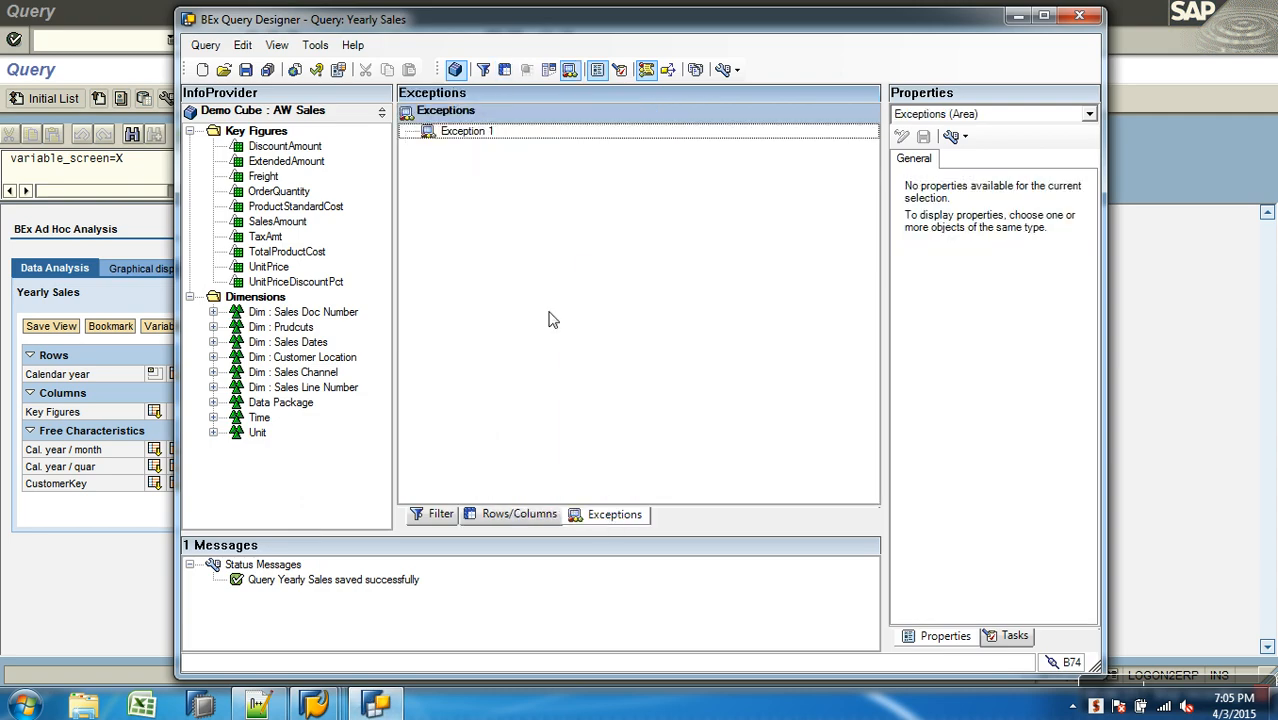
{"action": "right_click", "coordinate": [460, 132]}
{"action": "left_click", "coordinate": [500, 142]}
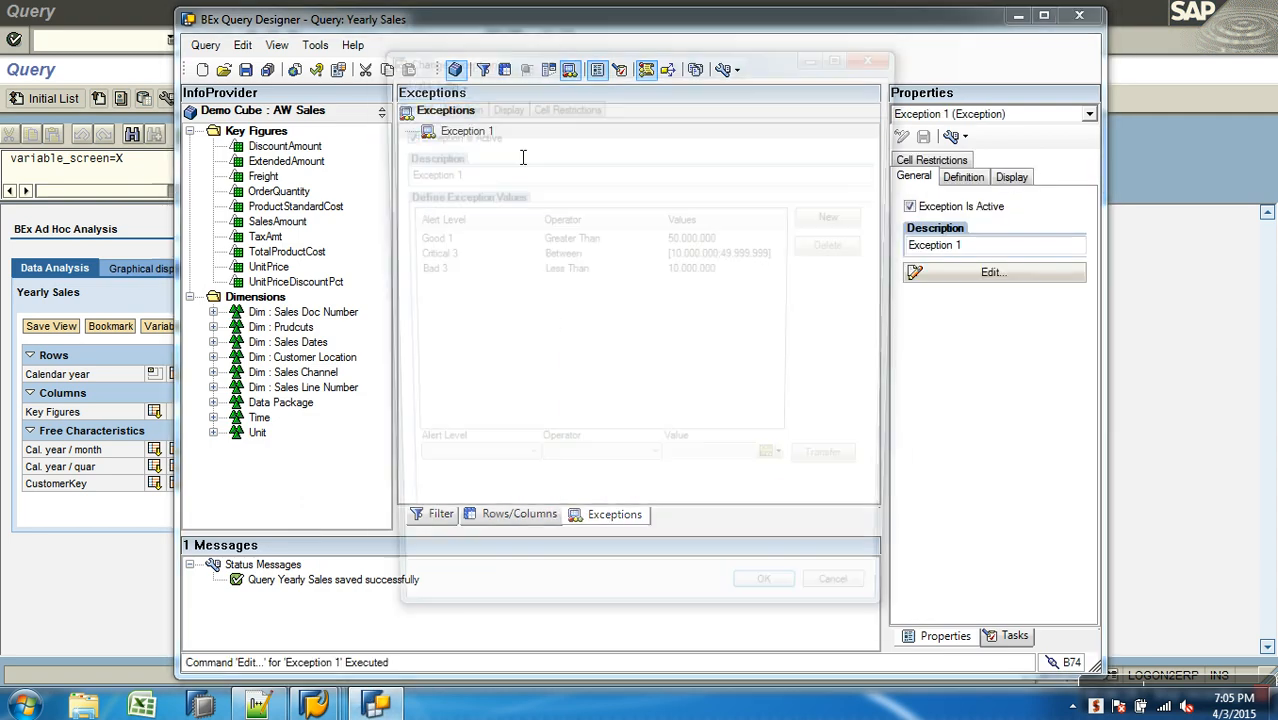
{"action": "left_click", "coordinate": [452, 104]}
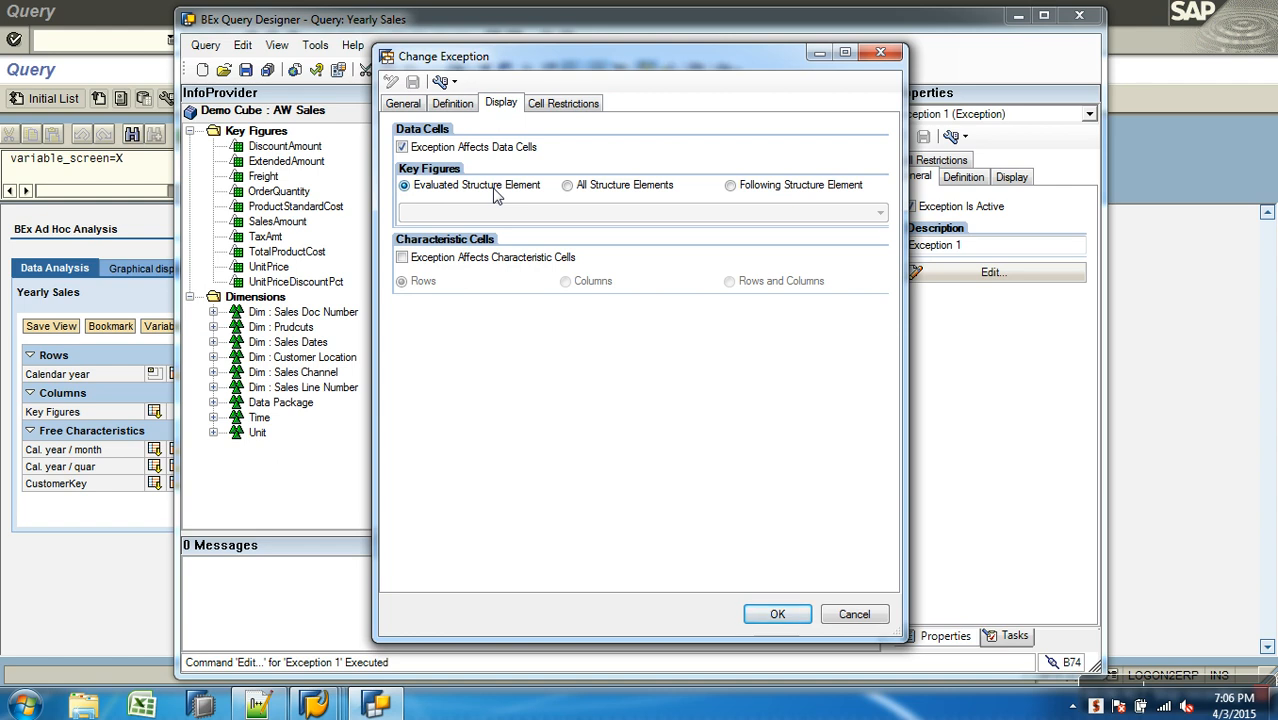
{"action": "left_click", "coordinate": [578, 189]}
{"action": "left_click", "coordinate": [762, 612]}
- Review the Key Figures structure in the query's columns and try to save the query
{"action": "left_click", "coordinate": [545, 520]}
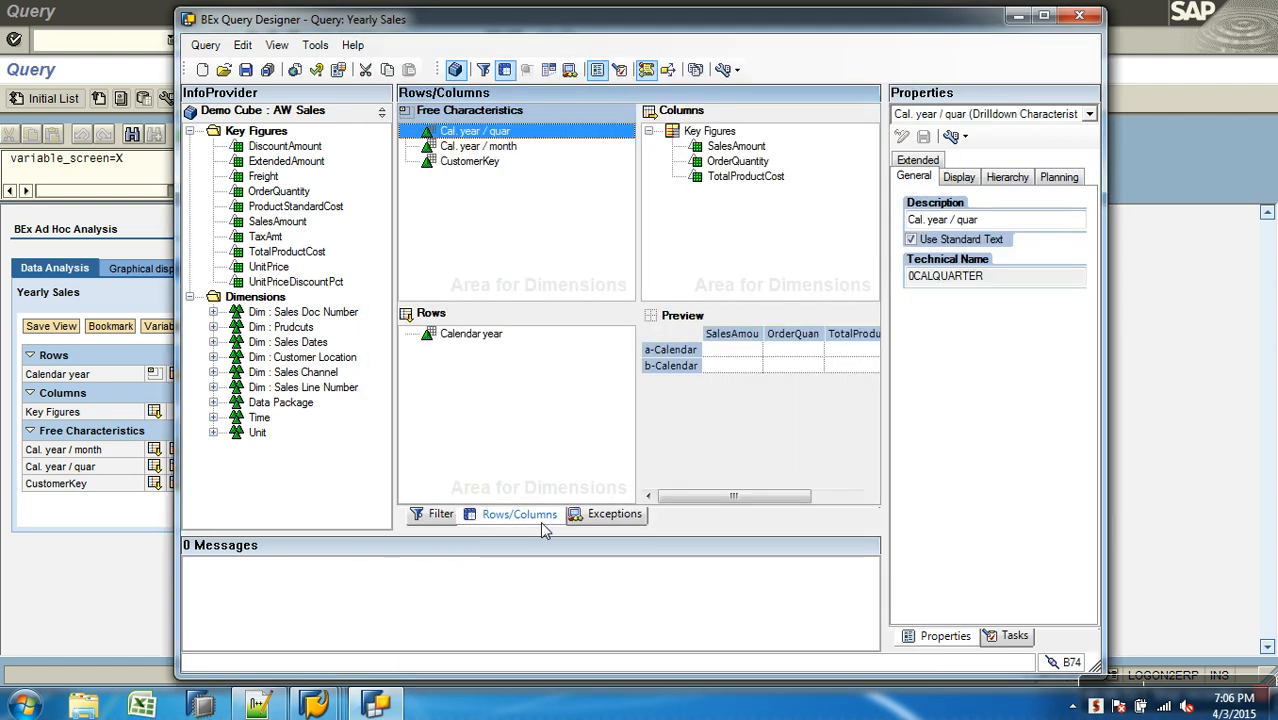
{"action": "left_click", "coordinate": [712, 131]}
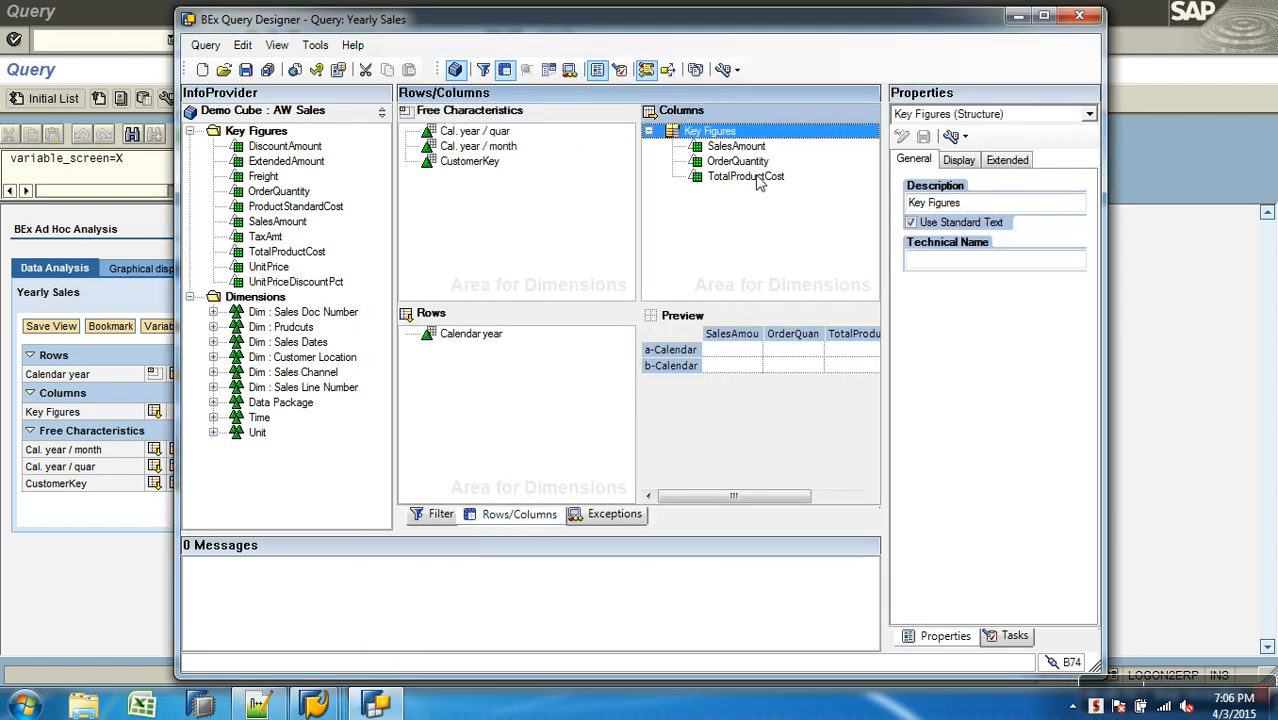
{"action": "left_click", "coordinate": [648, 132]}
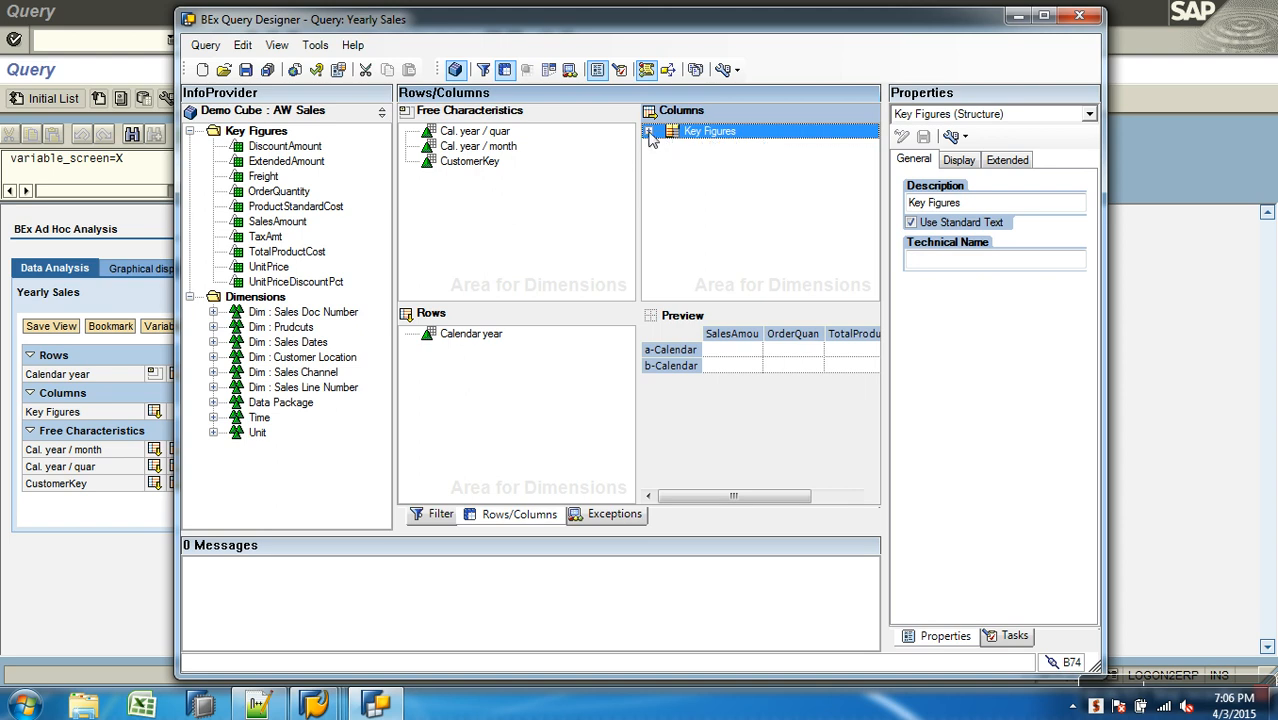
{"action": "left_click", "coordinate": [648, 132]}
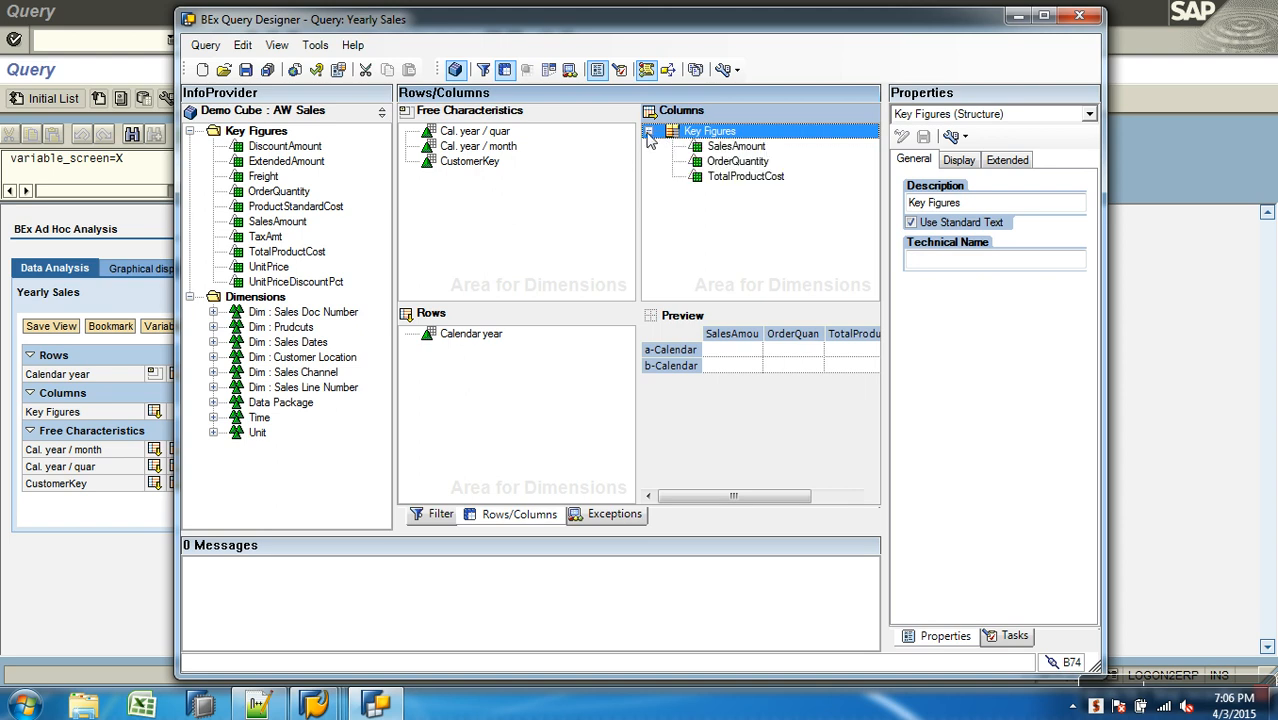
{"action": "left_click", "coordinate": [245, 69]}
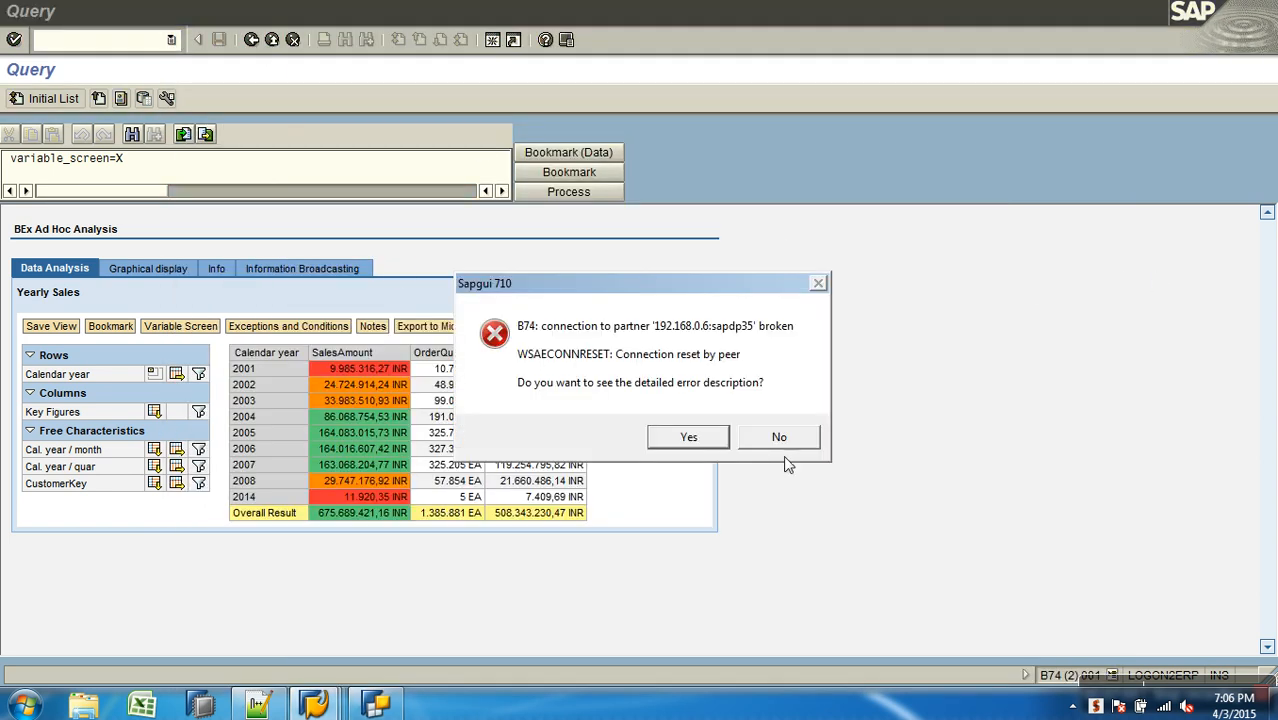
{"action": "left_click", "coordinate": [785, 445]}
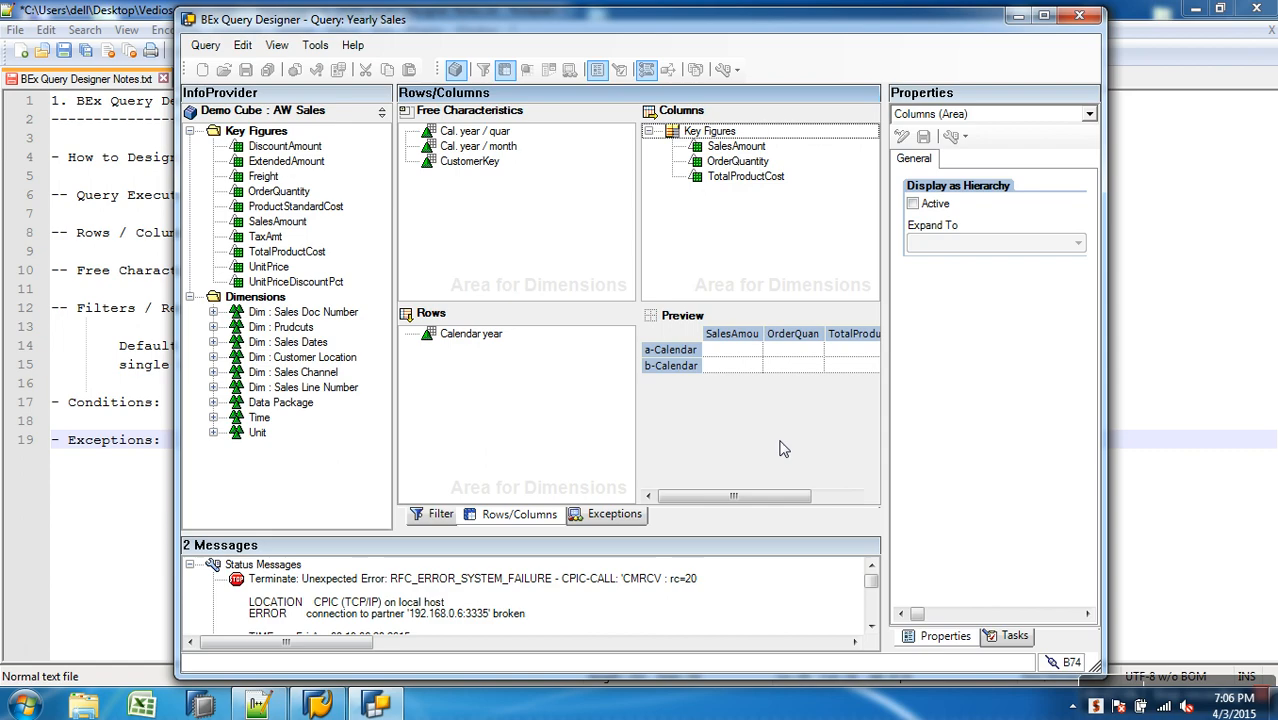
- Log on to the SAP BW system again from SAP Logon with the user name and account password
{"action": "left_click", "coordinate": [318, 704]}
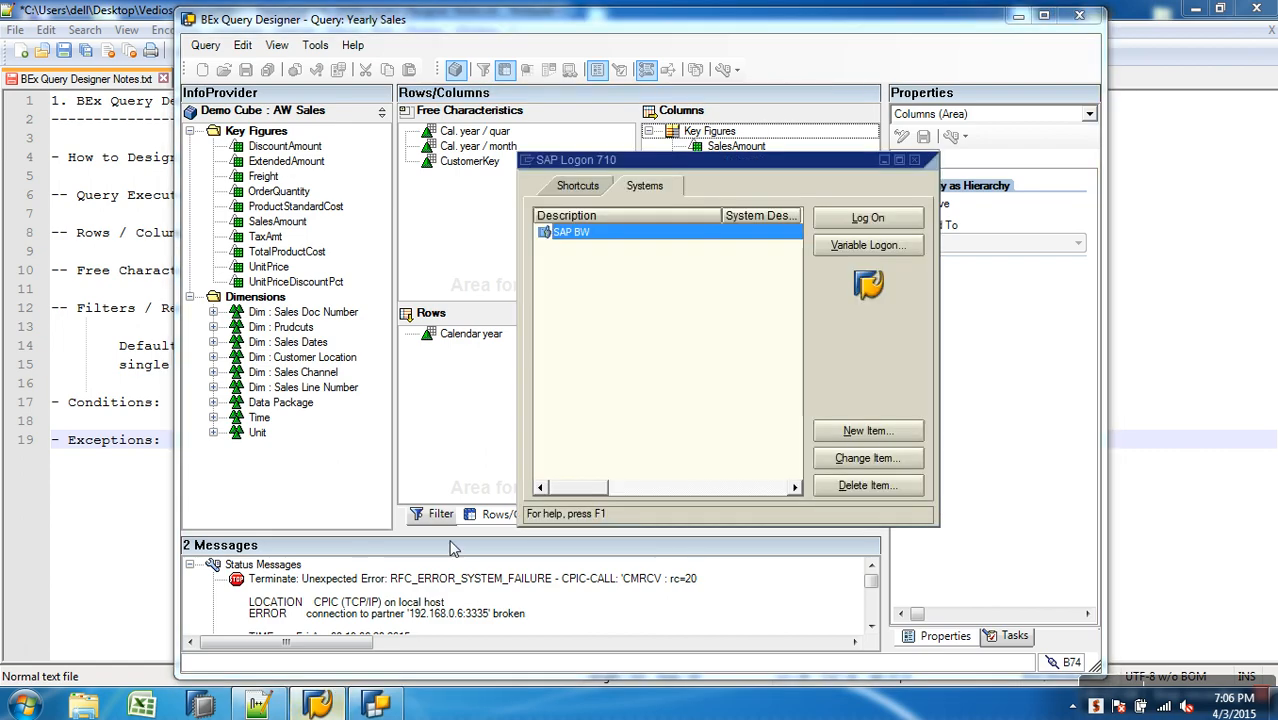
{"action": "left_click", "coordinate": [868, 218]}
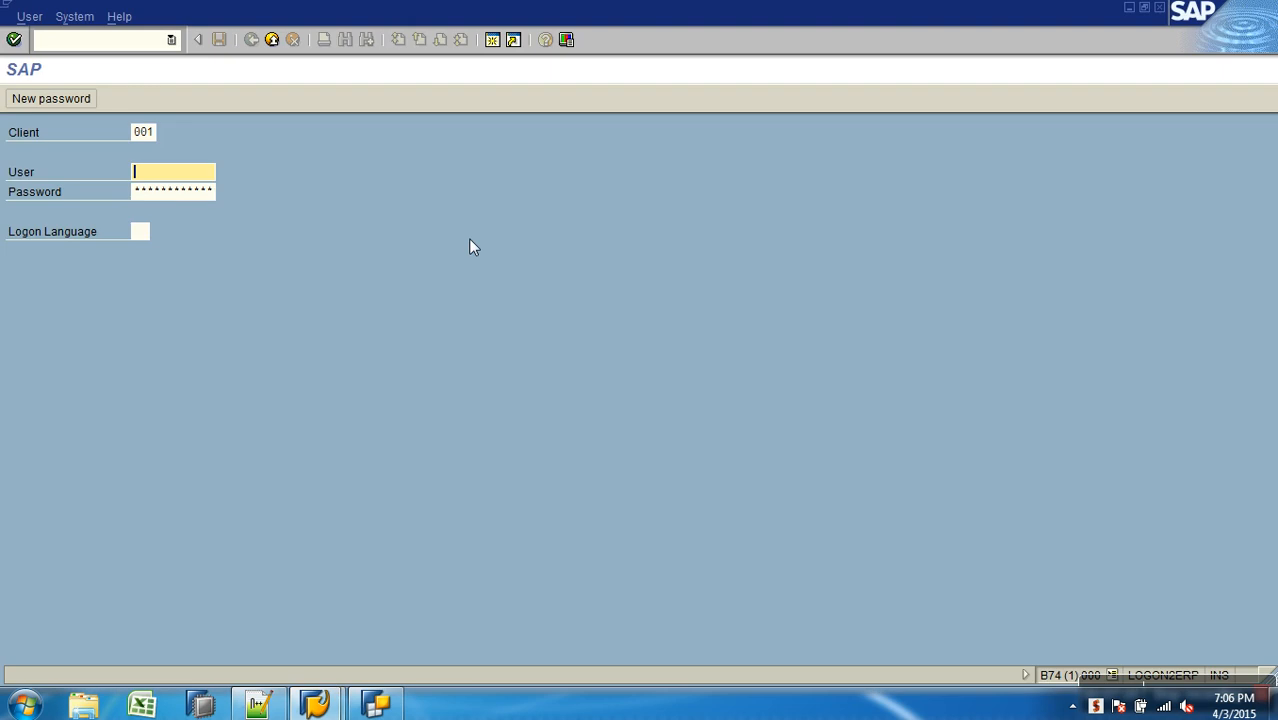
{"action": "type", "text": "sapuser"}
{"action": "key", "text": "Tab"}
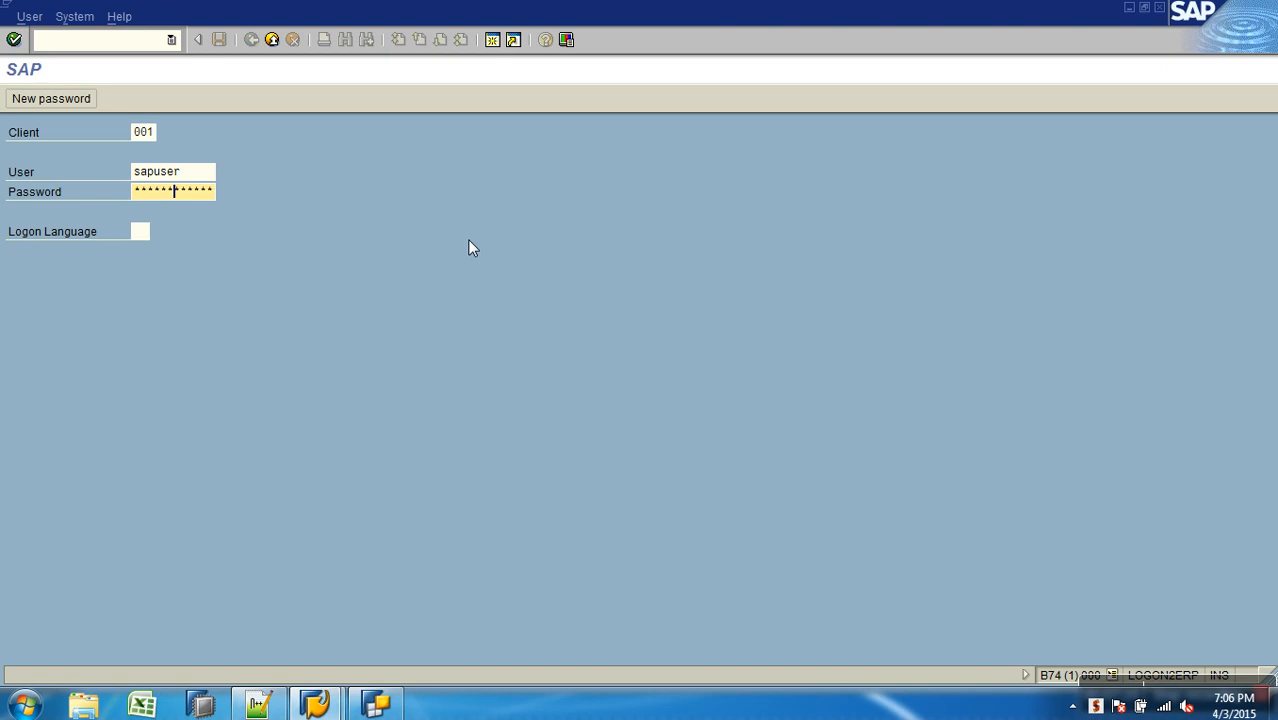
{"action": "key", "text": "Return"}
{"action": "left_click", "coordinate": [374, 462]}
{"action": "key", "text": "Return"}
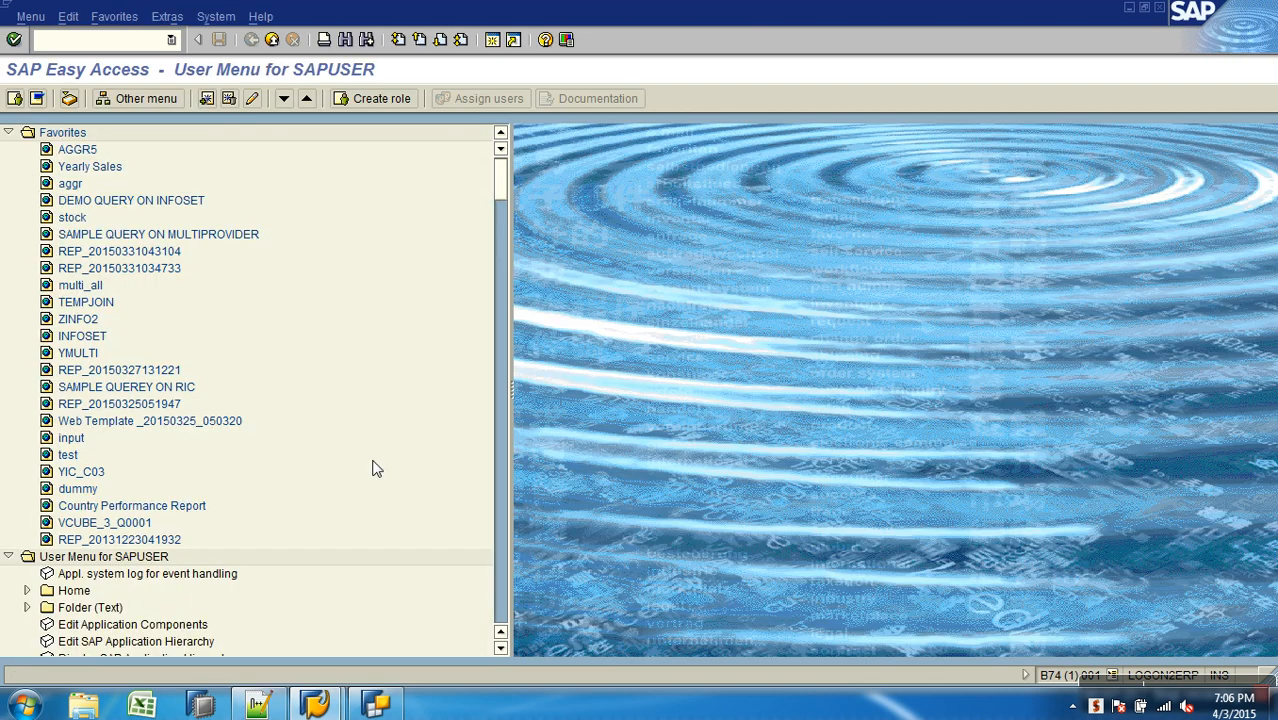
- Open Query Monitor and execute query AWSALES_B_Q0005 with HTML as the query display
{"action": "key", "text": "Return"}
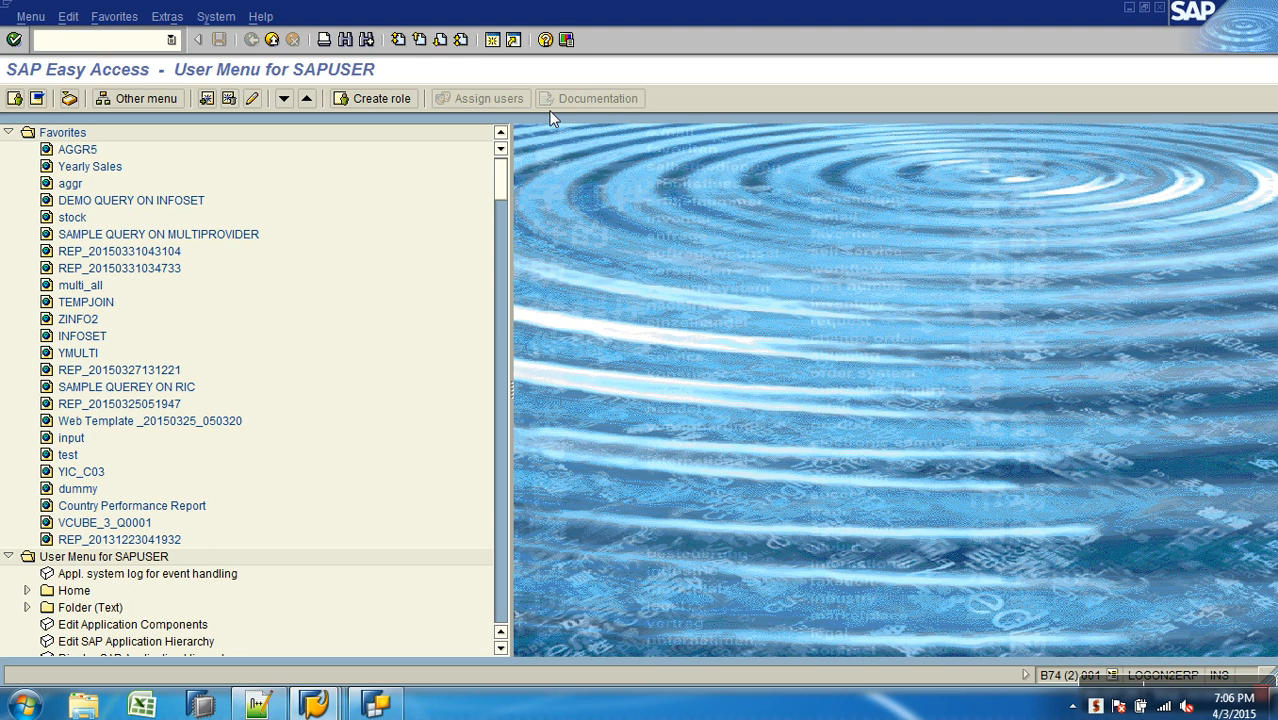
{"action": "key", "text": "Return"}
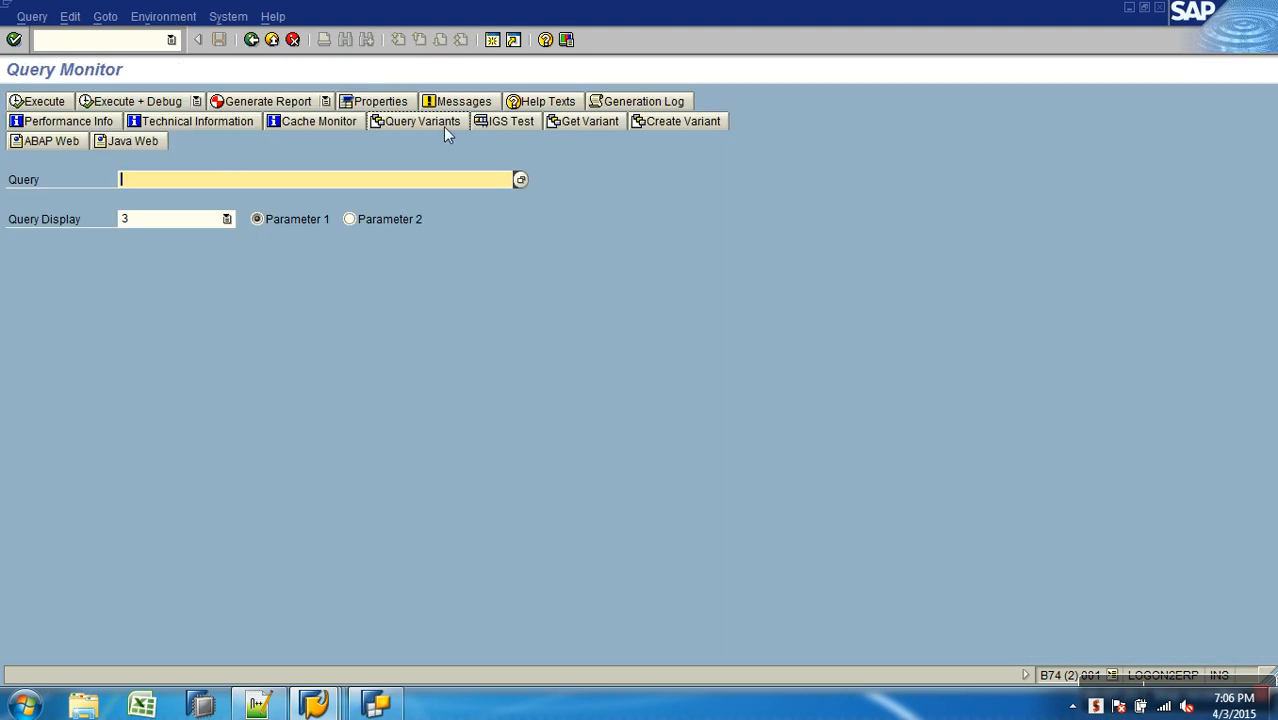
{"action": "left_click", "coordinate": [225, 197]}
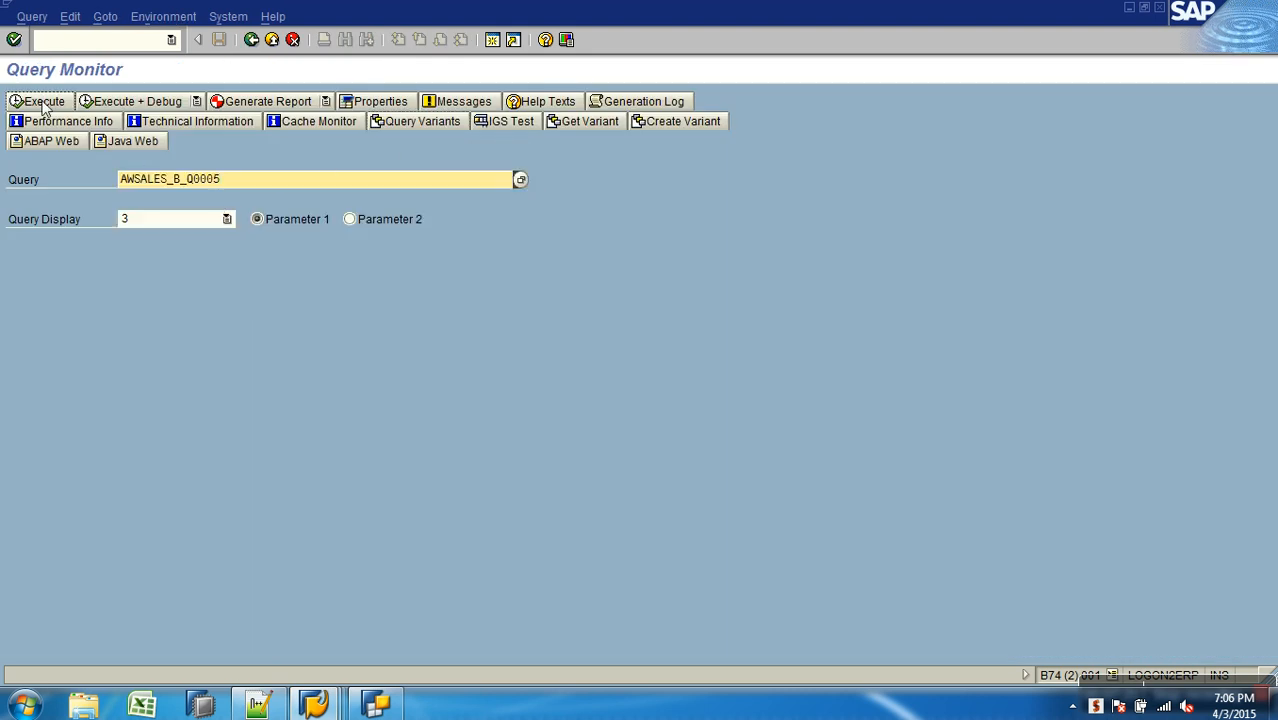
{"action": "left_click", "coordinate": [171, 224]}
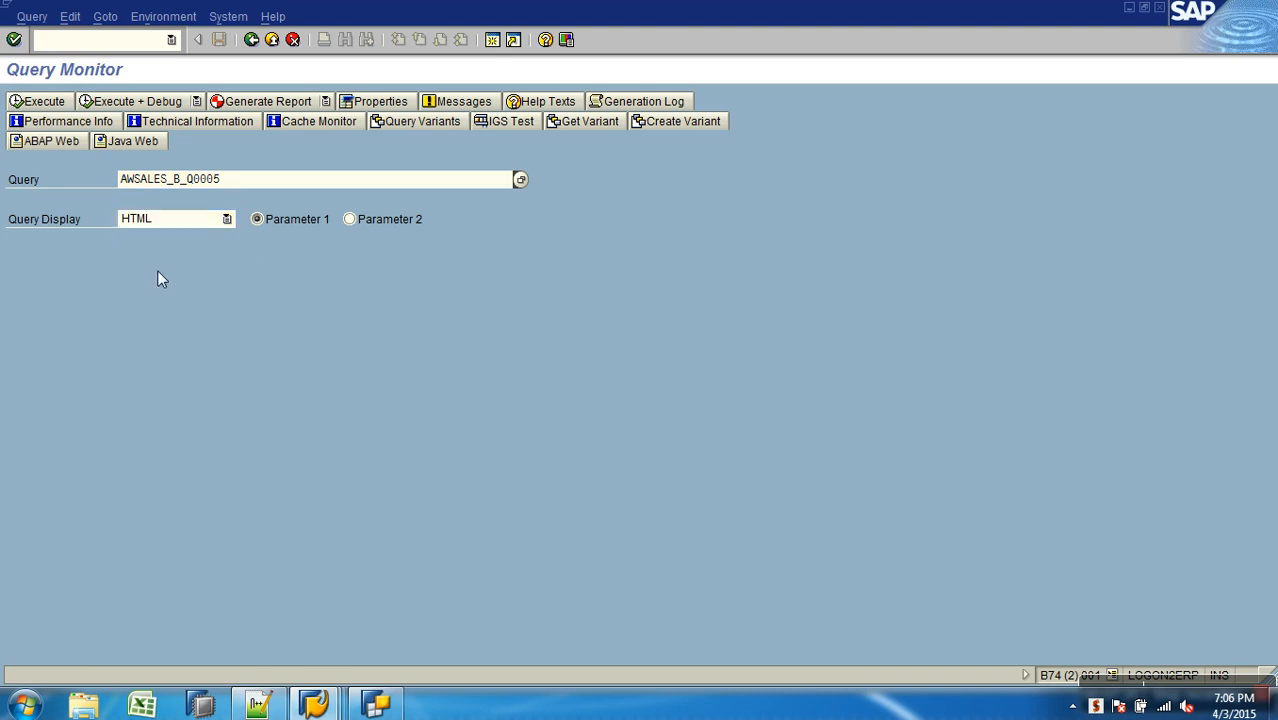
{"action": "left_click", "coordinate": [160, 268]}
{"action": "left_click", "coordinate": [52, 108]}
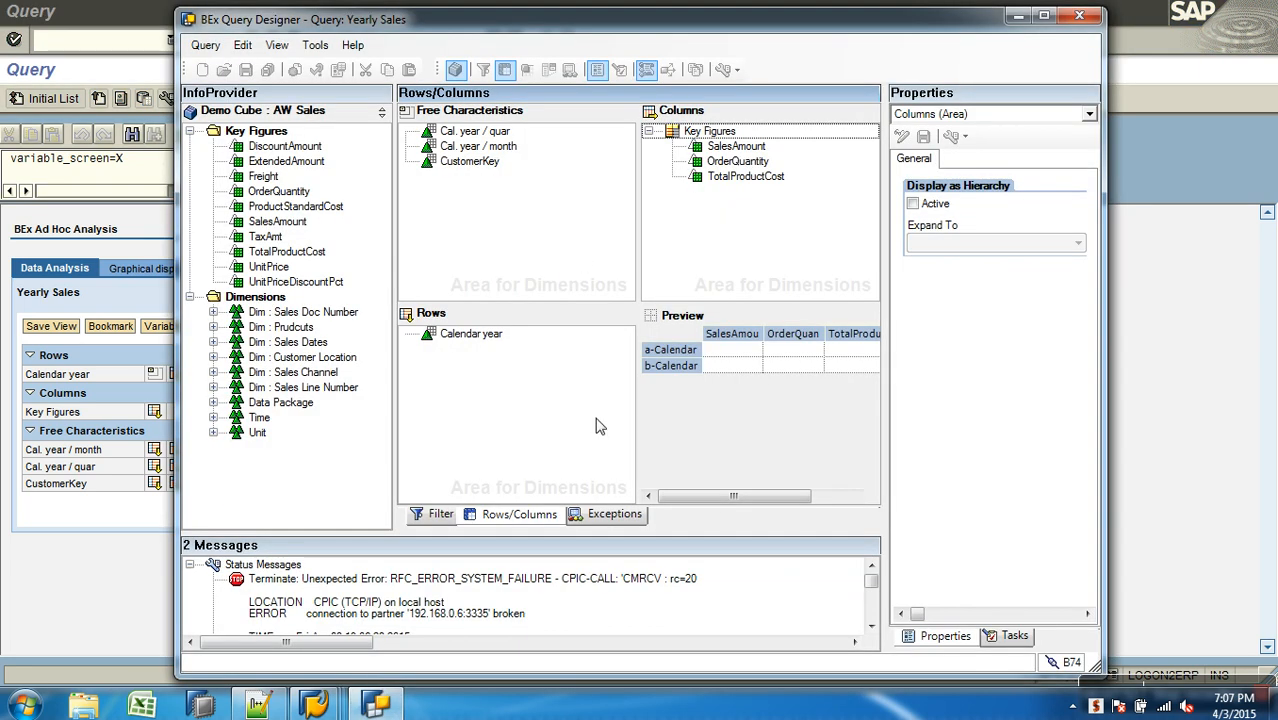
- Close BEx Query Designer, restart it and log on to SAP BW with the account password
{"action": "left_click", "coordinate": [1077, 15]}
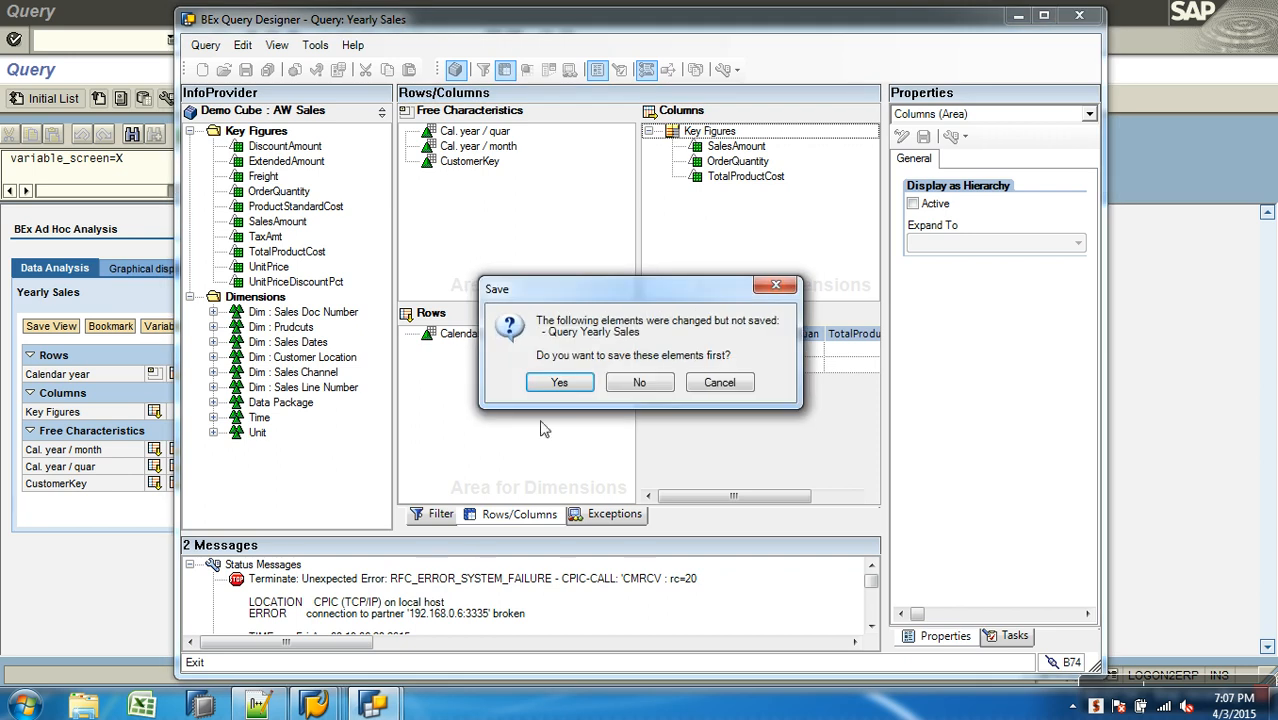
{"action": "left_click", "coordinate": [560, 383]}
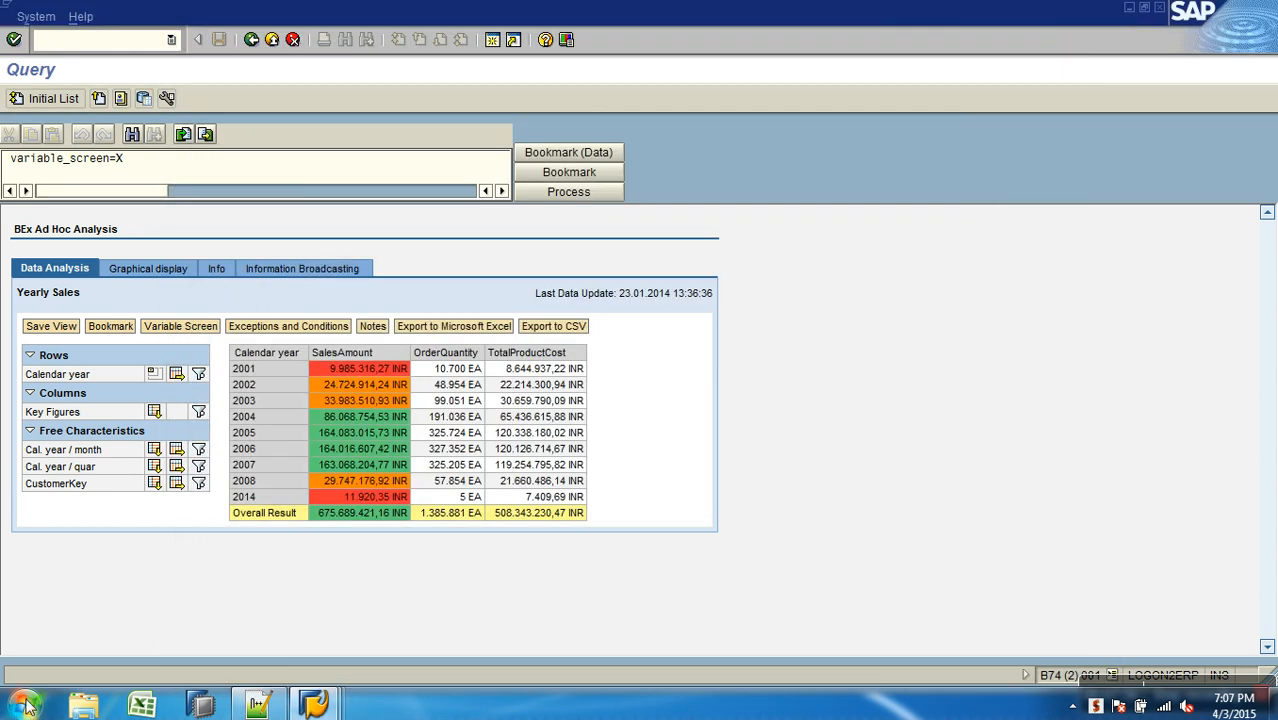
{"action": "left_click", "coordinate": [24, 706]}
{"action": "left_click", "coordinate": [97, 298]}
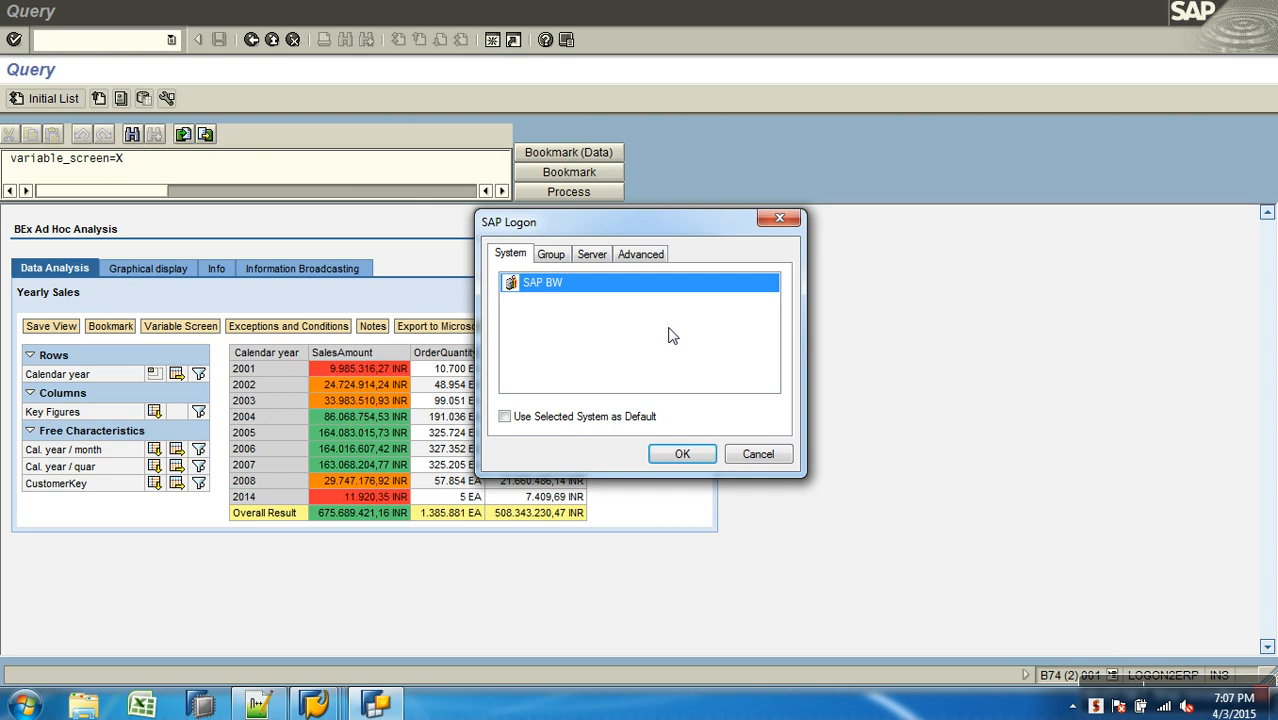
{"action": "left_click", "coordinate": [682, 454]}
{"action": "type", "text": "••"}
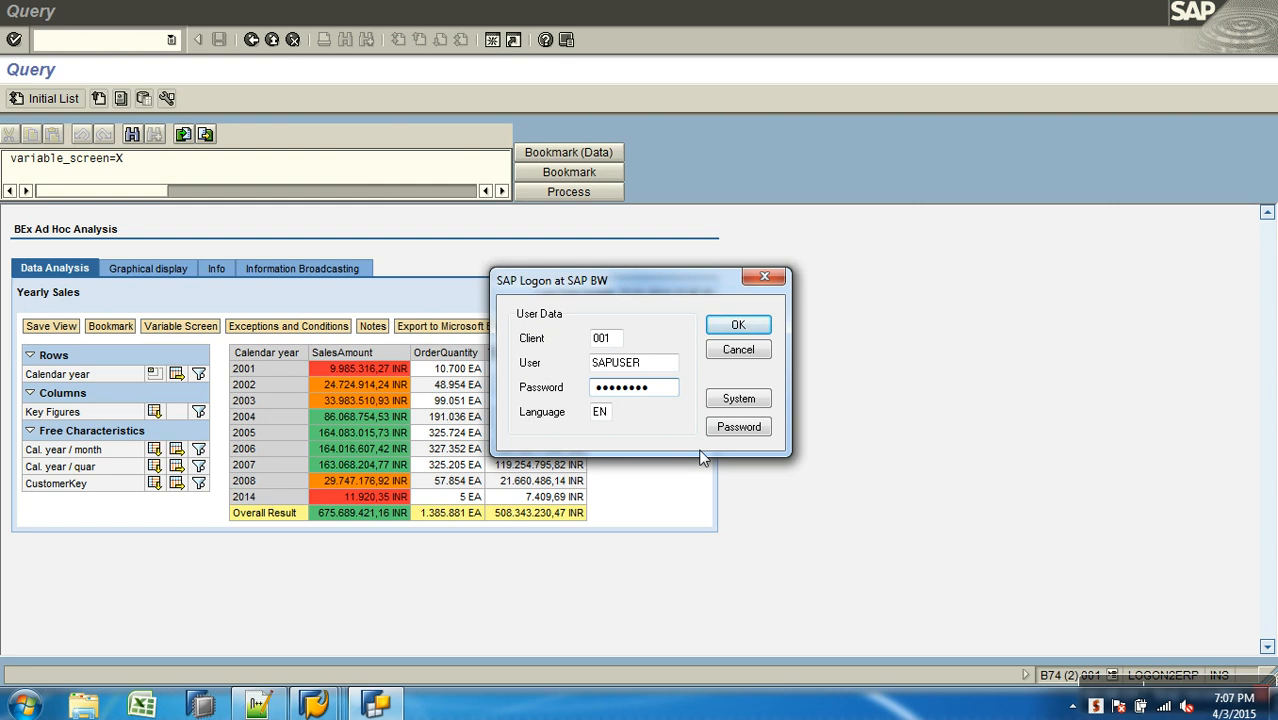
{"action": "left_click", "coordinate": [740, 325]}
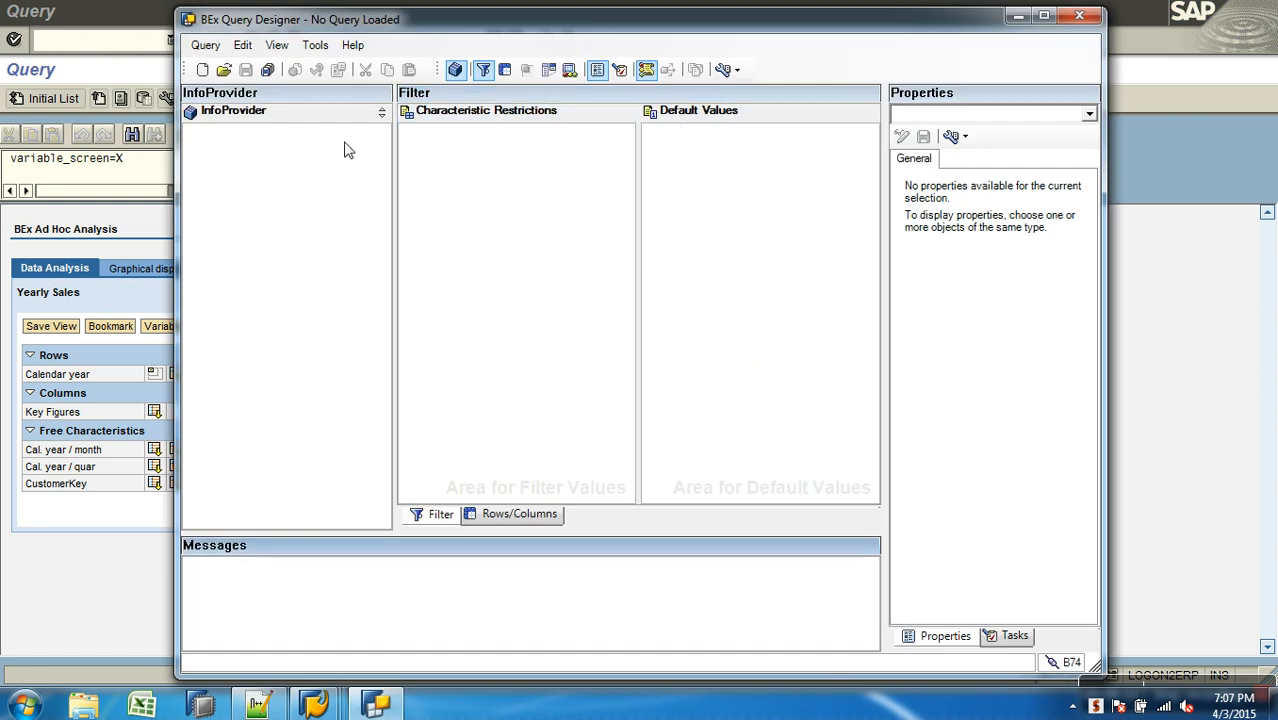
- Open the Yearly Sales query and show its rows and columns
{"action": "left_click", "coordinate": [225, 71]}
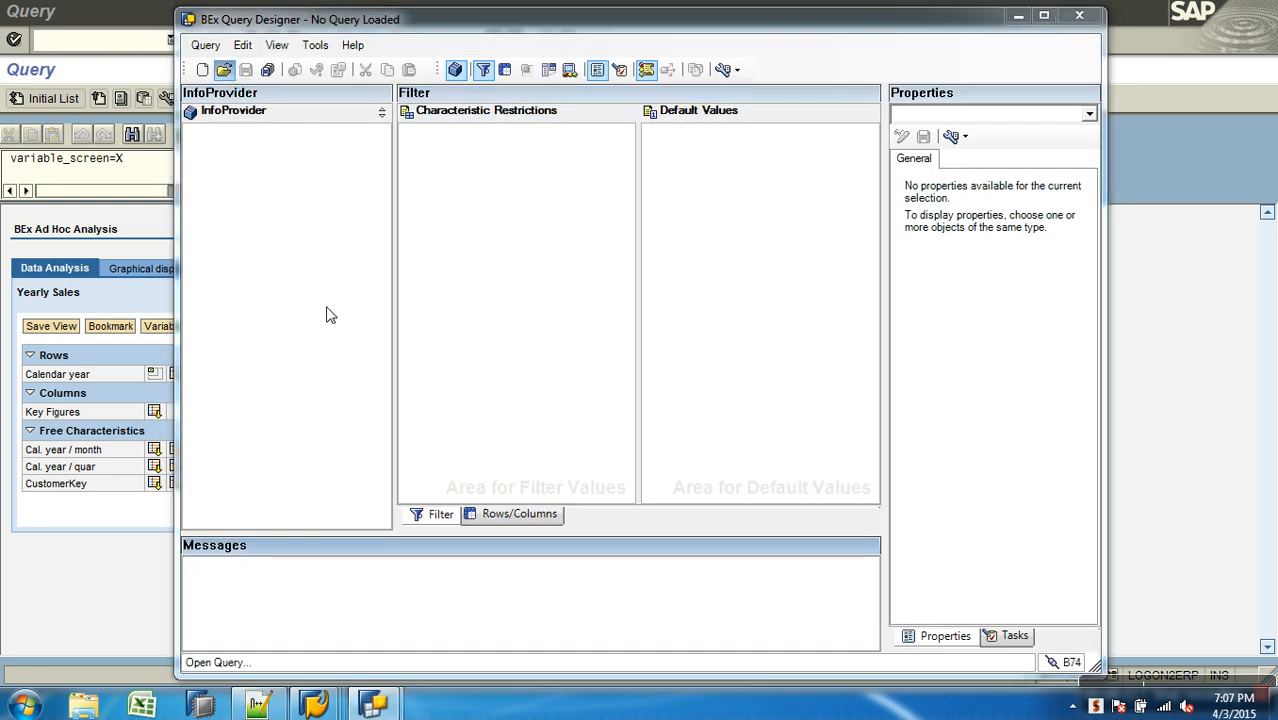
{"action": "double_click", "coordinate": [560, 240]}
{"action": "left_click", "coordinate": [519, 514]}
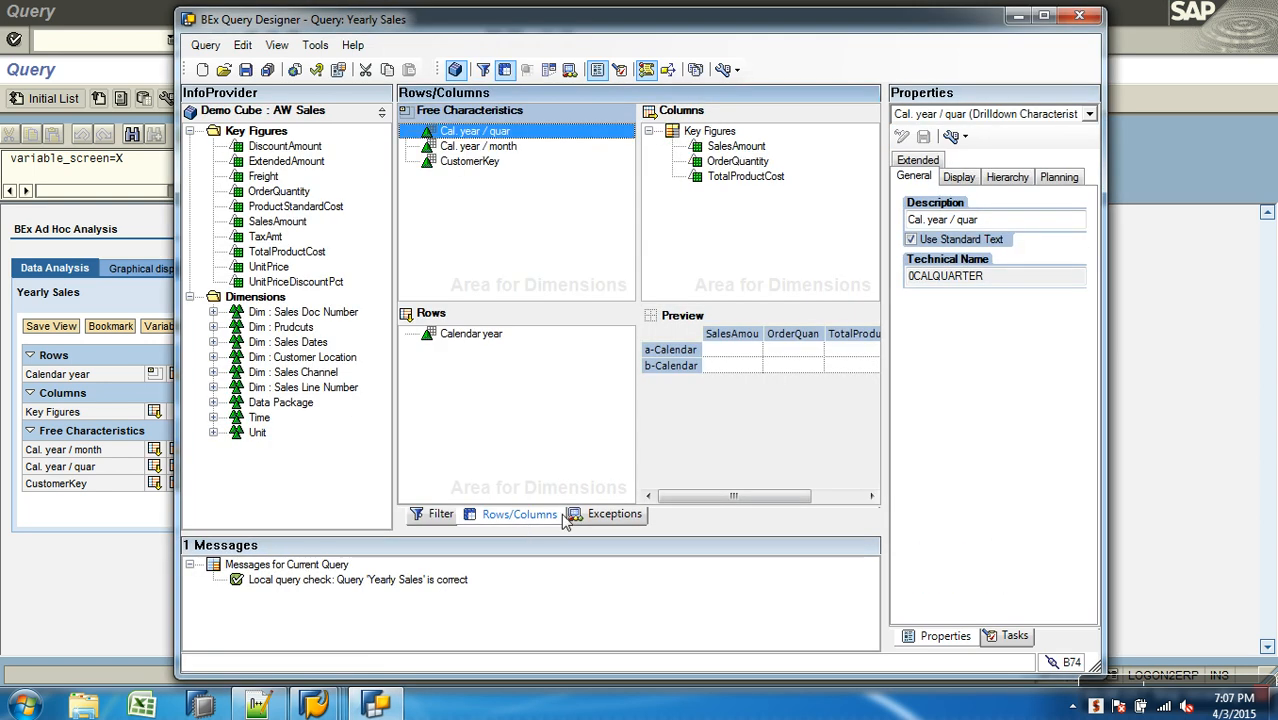
- Make Exception 1 also affect characteristic cells, applied to columns, and save the Yearly Sales query
{"action": "left_click", "coordinate": [607, 515]}
{"action": "double_click", "coordinate": [467, 135]}
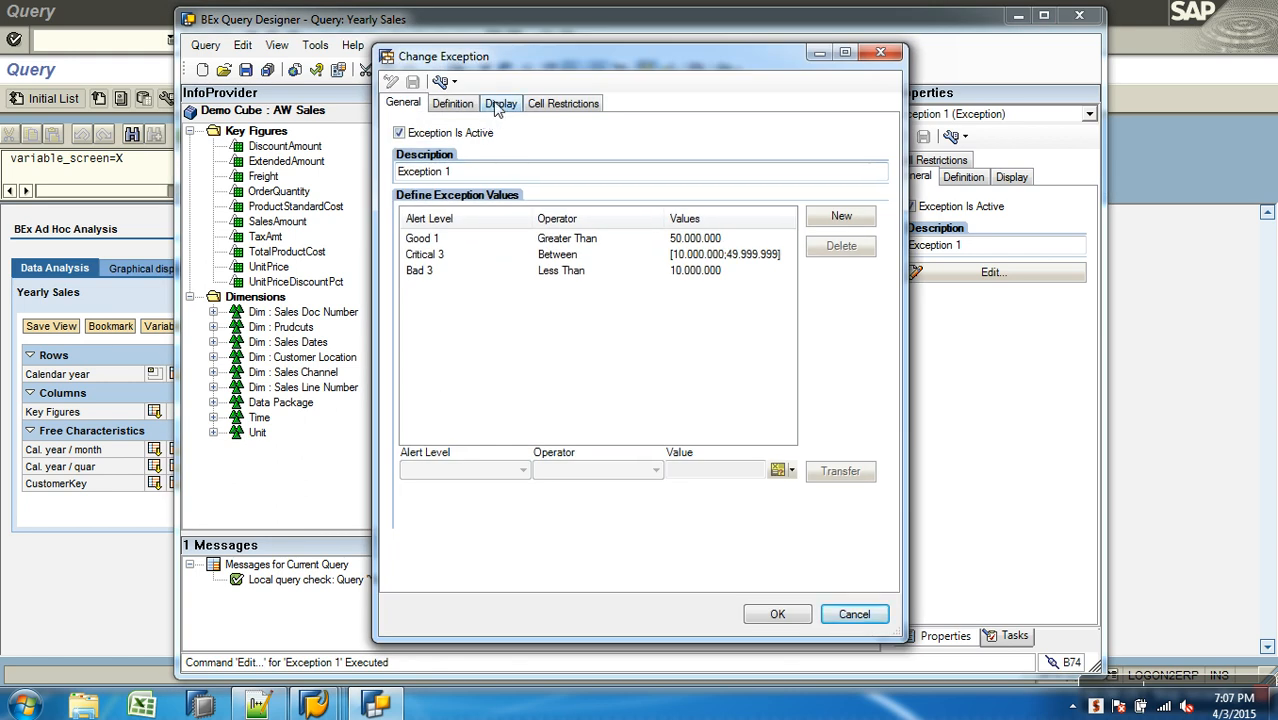
{"action": "left_click", "coordinate": [500, 104]}
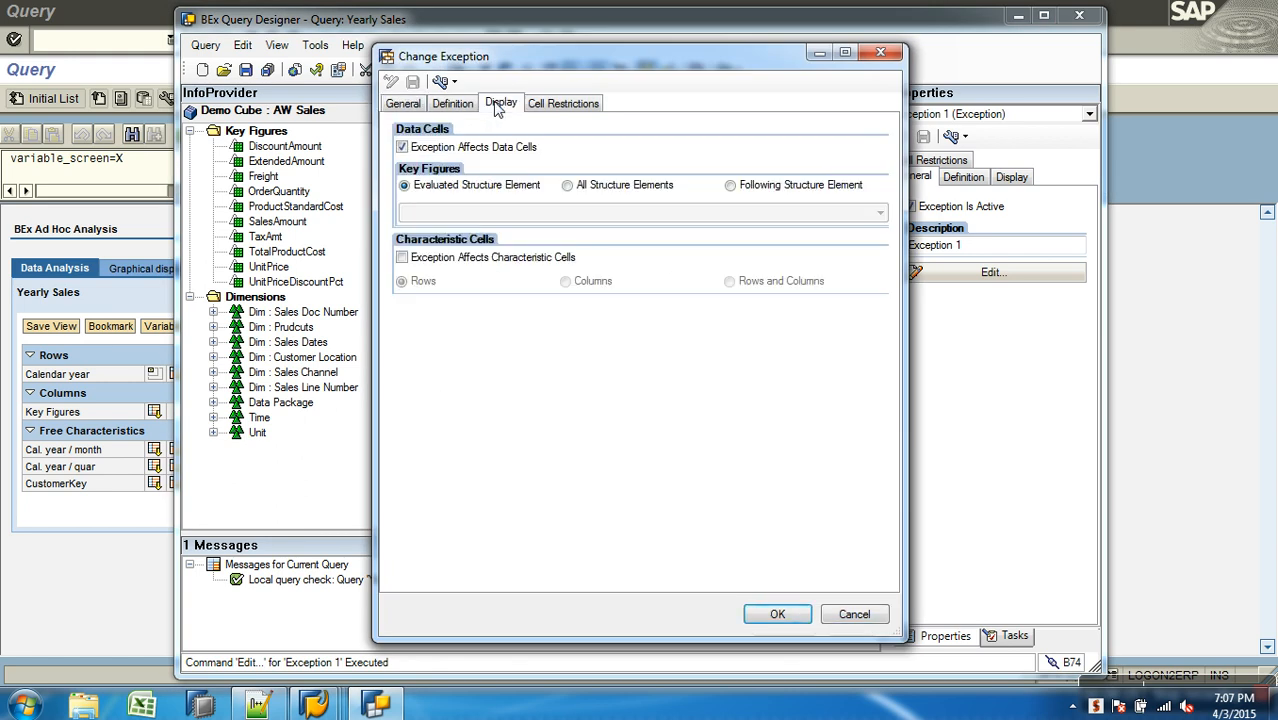
{"action": "left_click", "coordinate": [403, 259]}
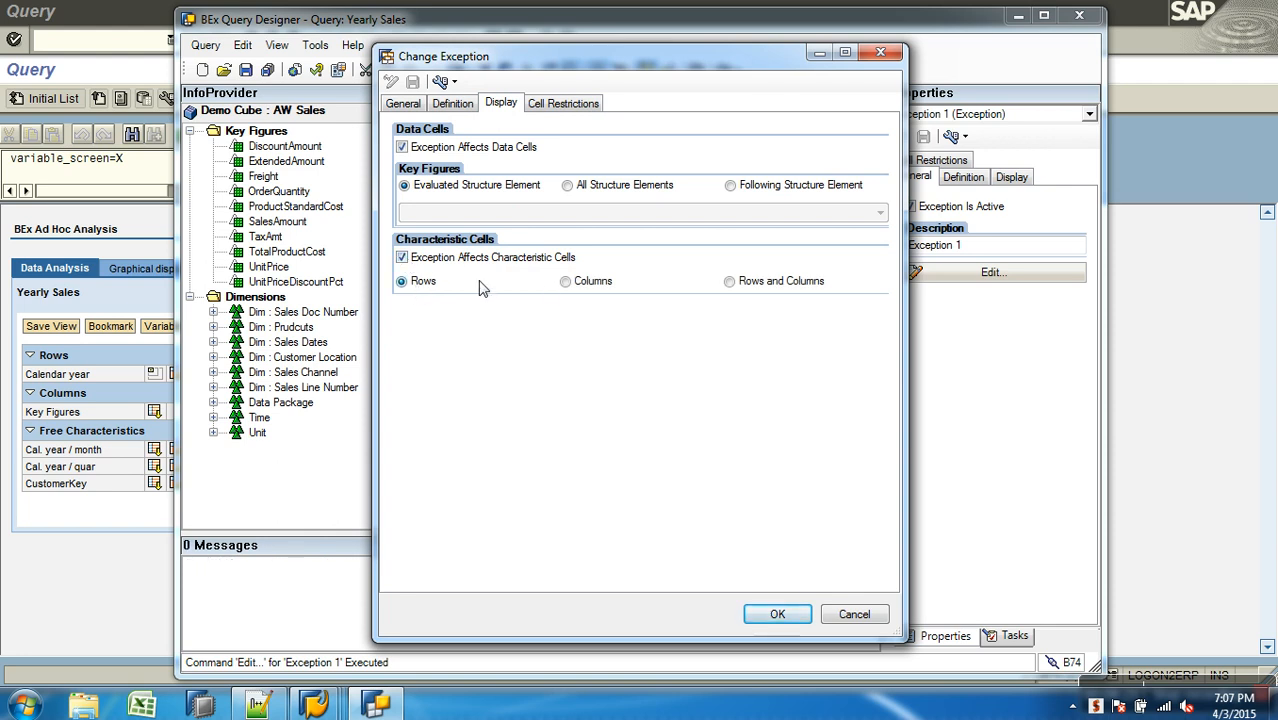
{"action": "left_click", "coordinate": [588, 288]}
{"action": "left_click", "coordinate": [775, 612]}
{"action": "left_click", "coordinate": [245, 70]}
- Set Exception 1's cell restrictions to Exception Only Affects Results and save the query
{"action": "left_click", "coordinate": [467, 132]}
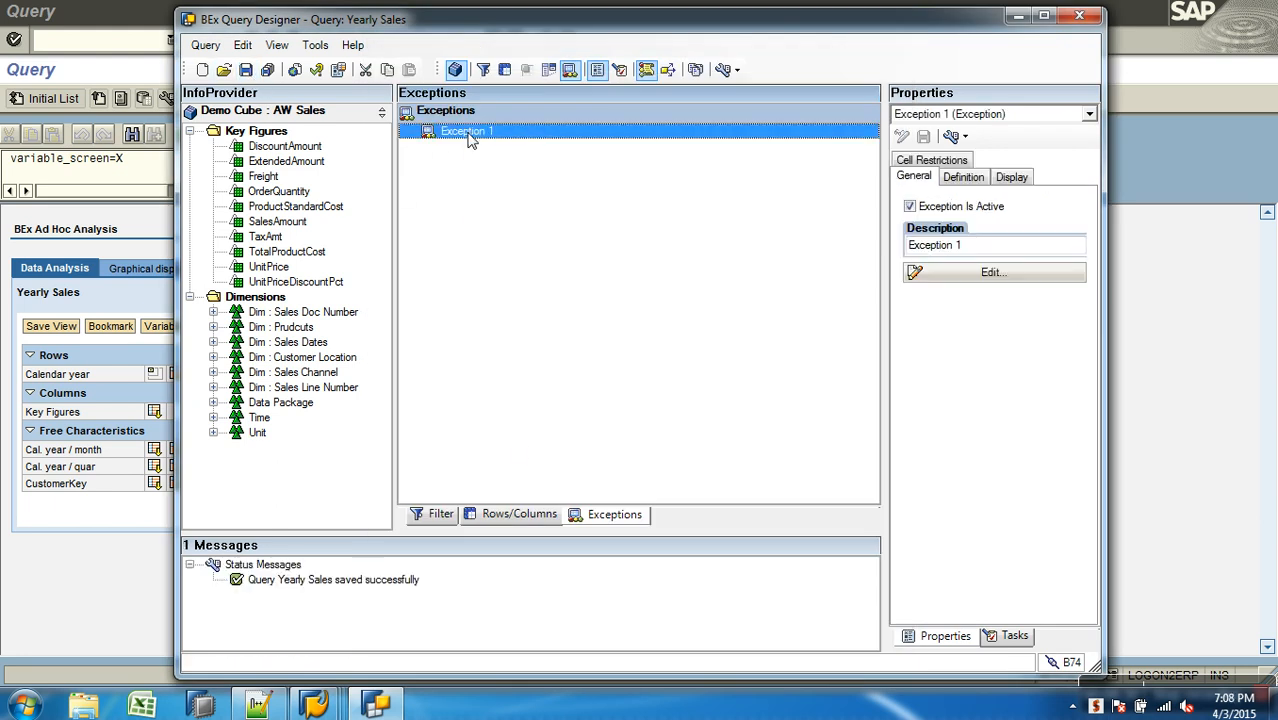
{"action": "right_click", "coordinate": [468, 134]}
{"action": "left_click", "coordinate": [510, 148]}
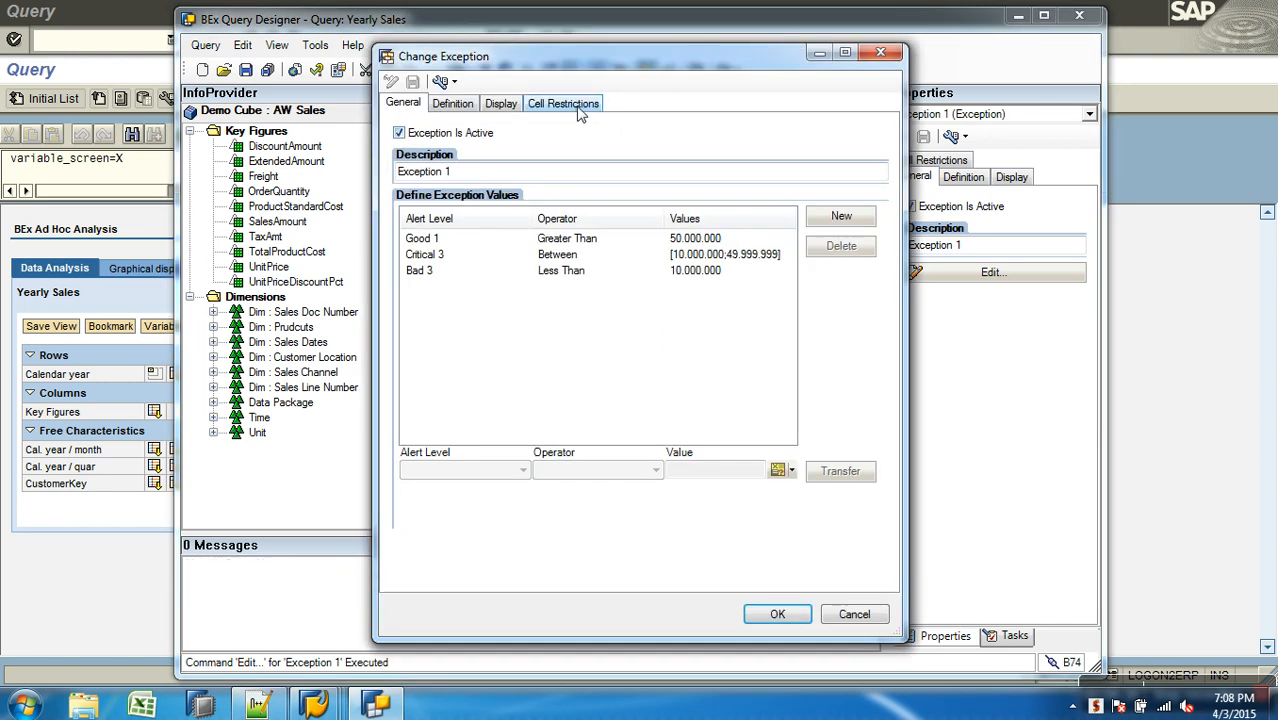
{"action": "mouse_move", "coordinate": [315, 705]}
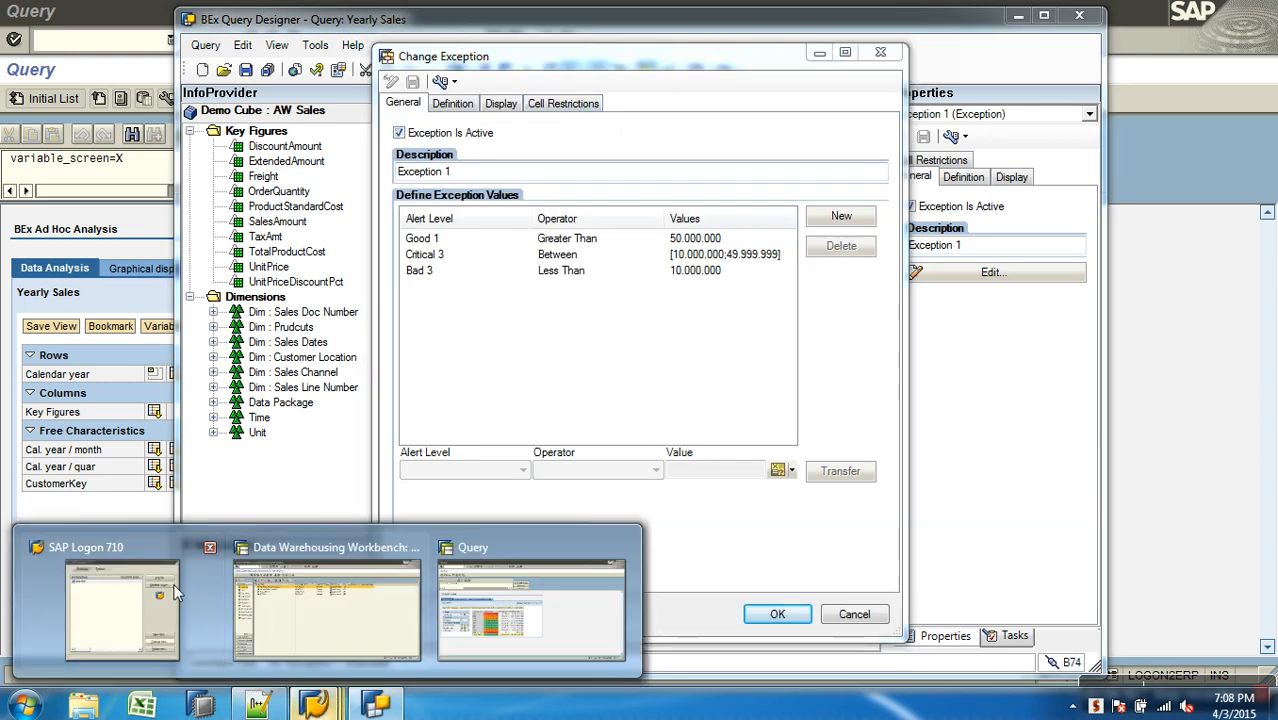
{"action": "left_click", "coordinate": [97, 500]}
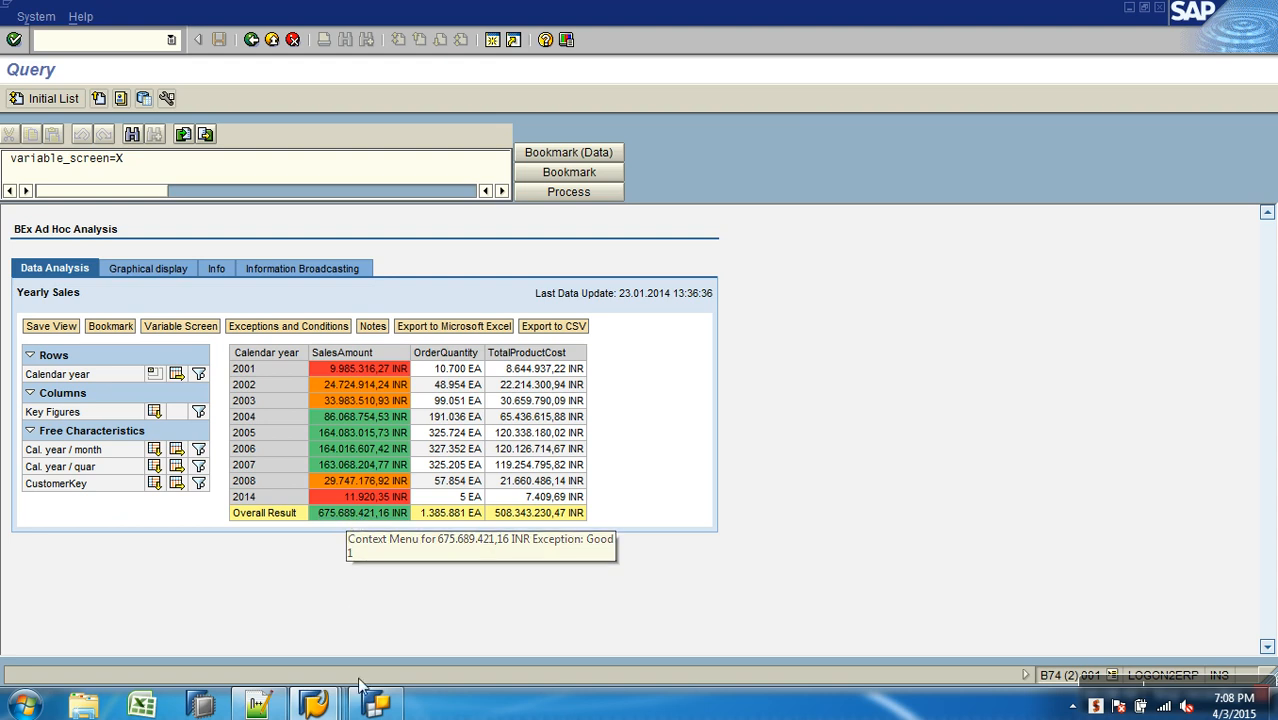
{"action": "left_click", "coordinate": [379, 706]}
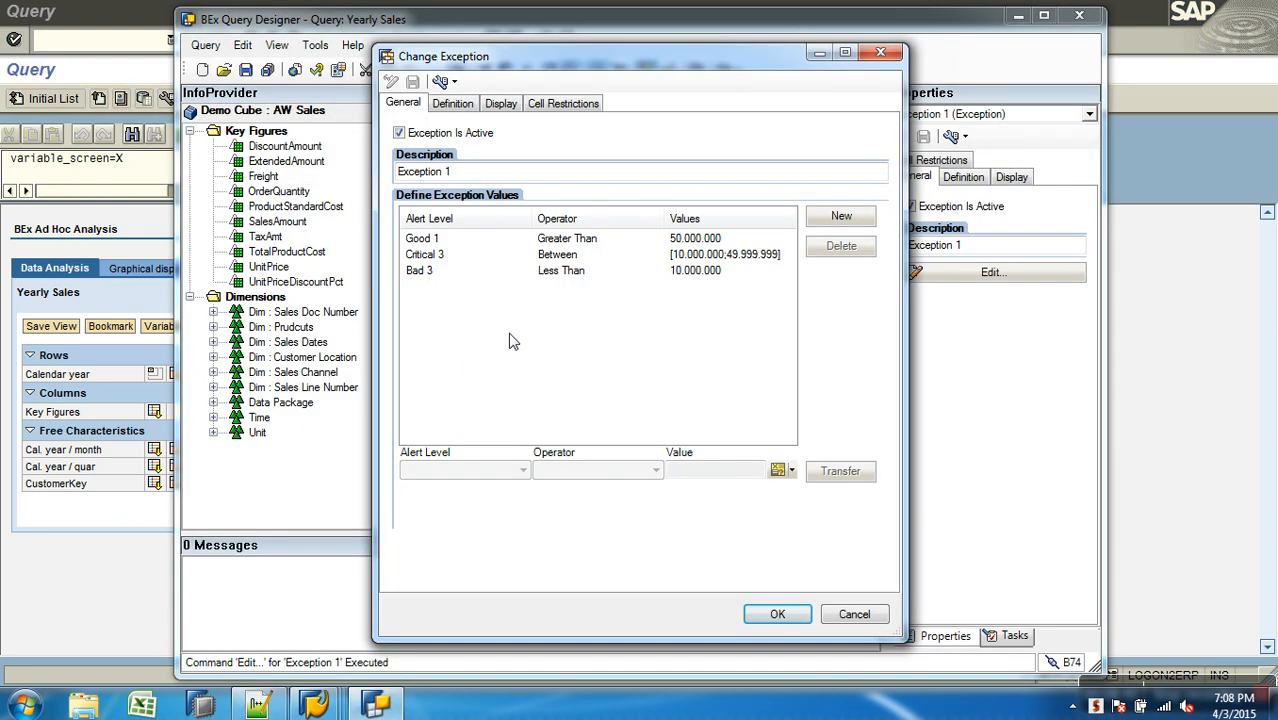
{"action": "left_click", "coordinate": [582, 107]}
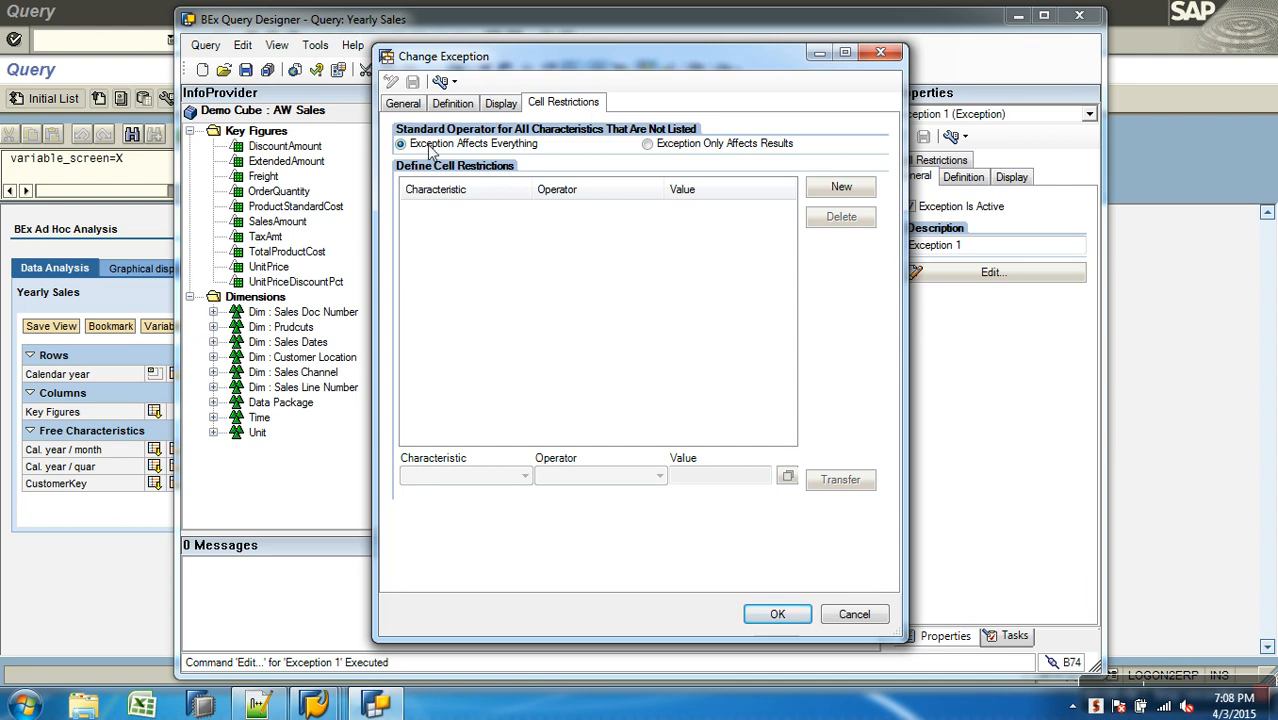
{"action": "left_click", "coordinate": [664, 146]}
{"action": "left_click", "coordinate": [772, 612]}
{"action": "left_click", "coordinate": [245, 69]}
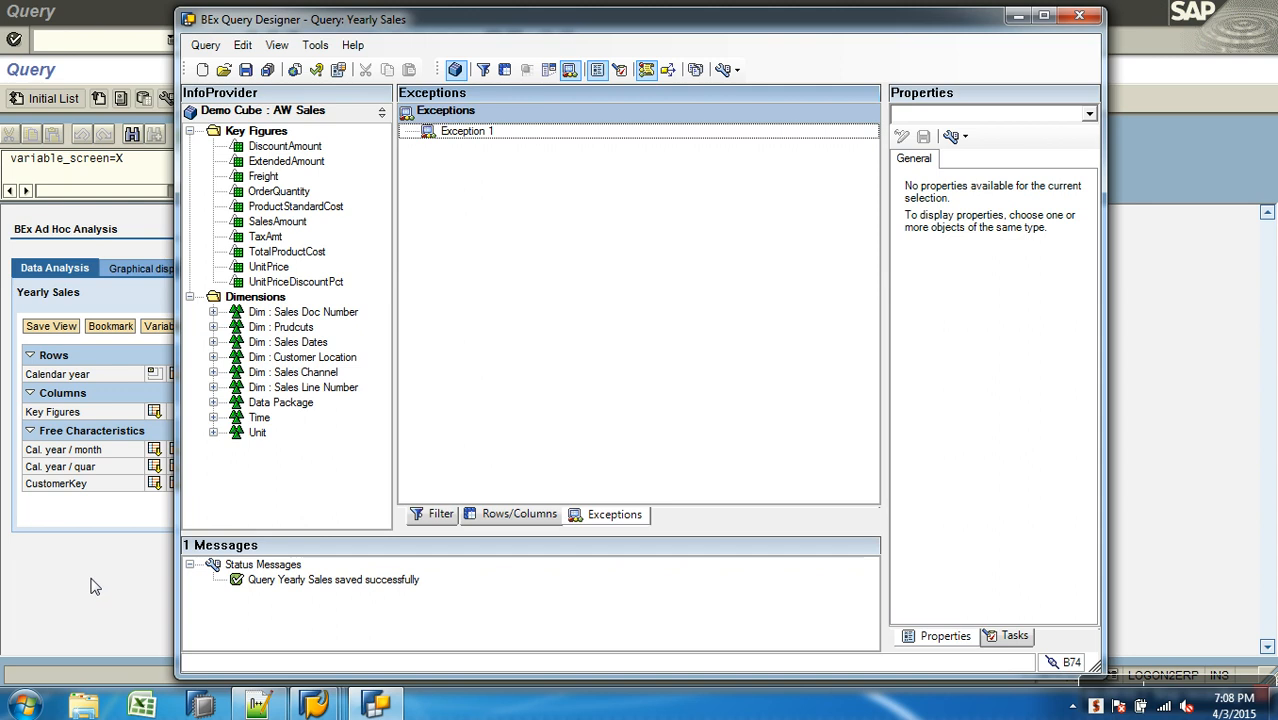
- Switch to the SAP Query window and execute the query again to check the exception on the overall result
{"action": "left_click", "coordinate": [93, 585]}
{"action": "left_click", "coordinate": [251, 40]}
{"action": "left_click", "coordinate": [38, 102]}
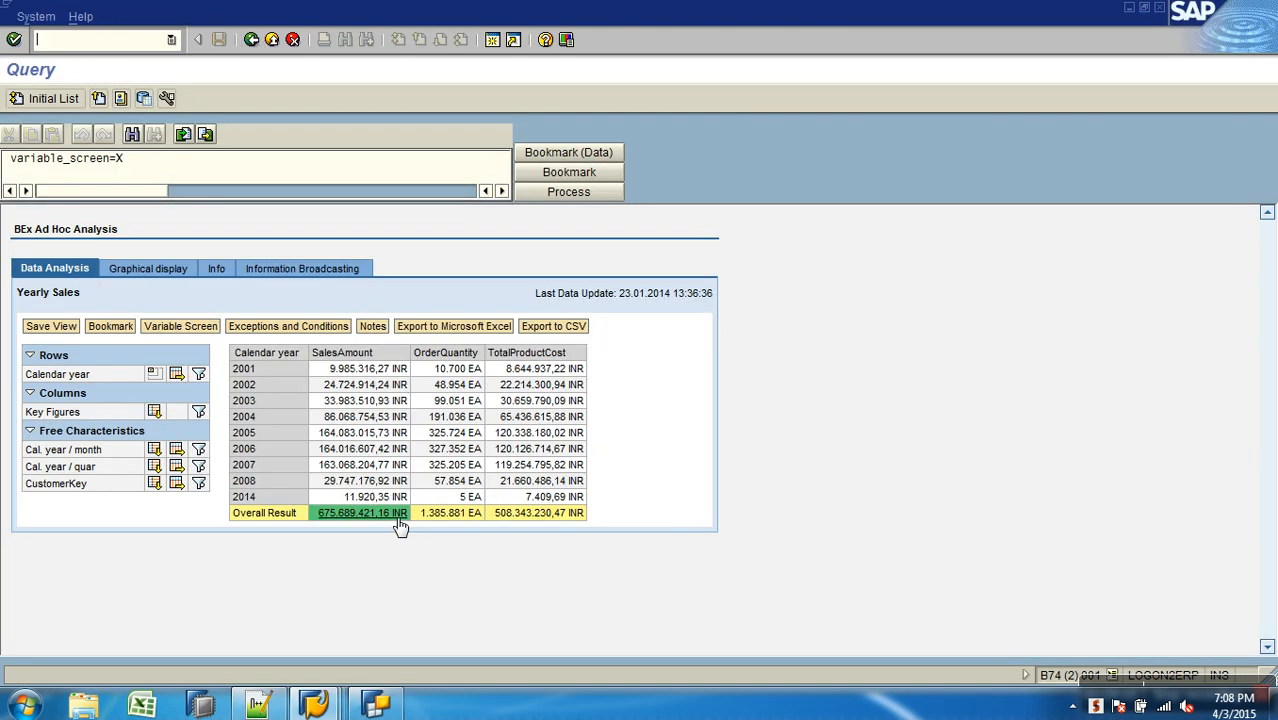
- Switch back to BEx Query Designer and set Exception 1's standard cell restriction to Exception Affects Everything
{"action": "left_click", "coordinate": [375, 705]}
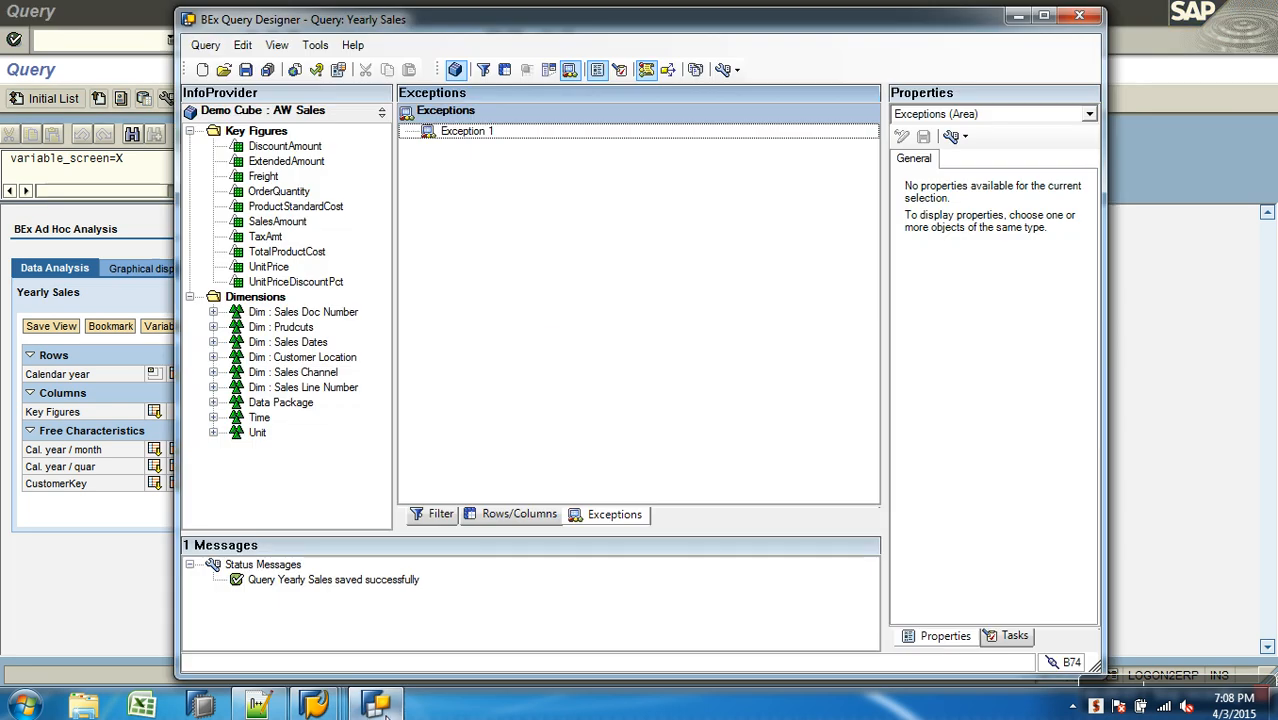
{"action": "right_click", "coordinate": [468, 134]}
{"action": "left_click", "coordinate": [480, 143]}
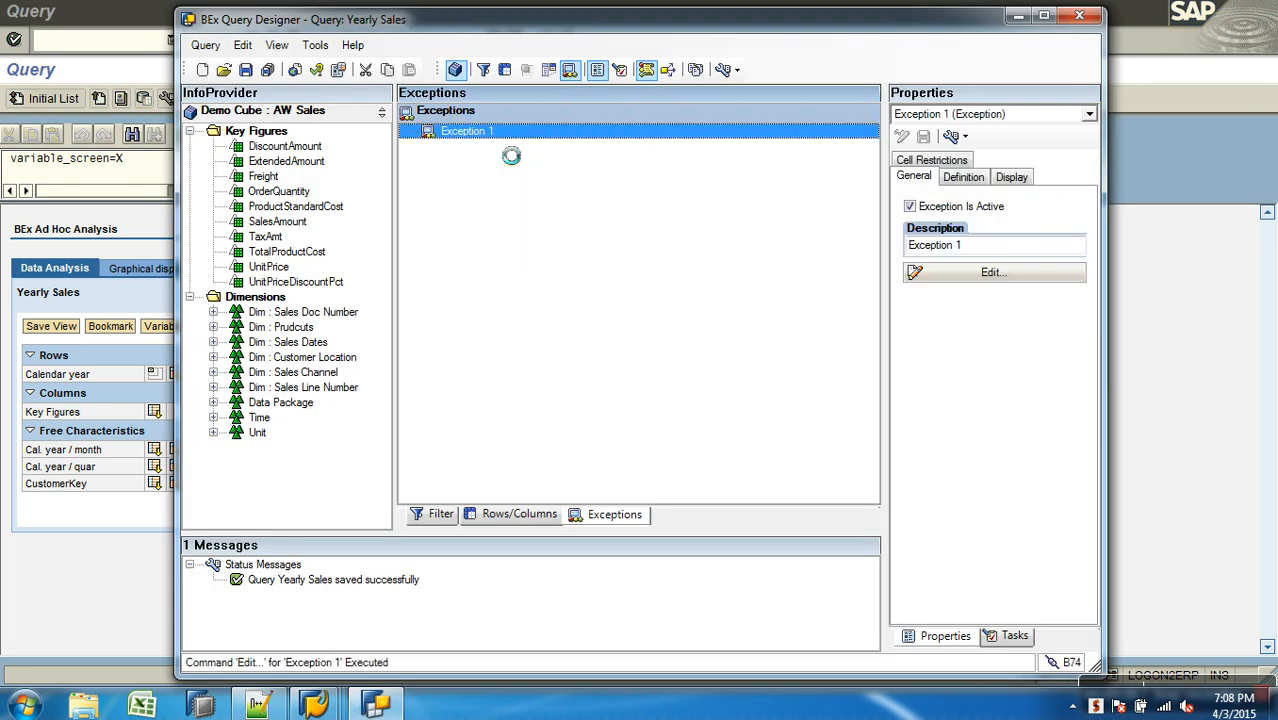
{"action": "left_click", "coordinate": [566, 104]}
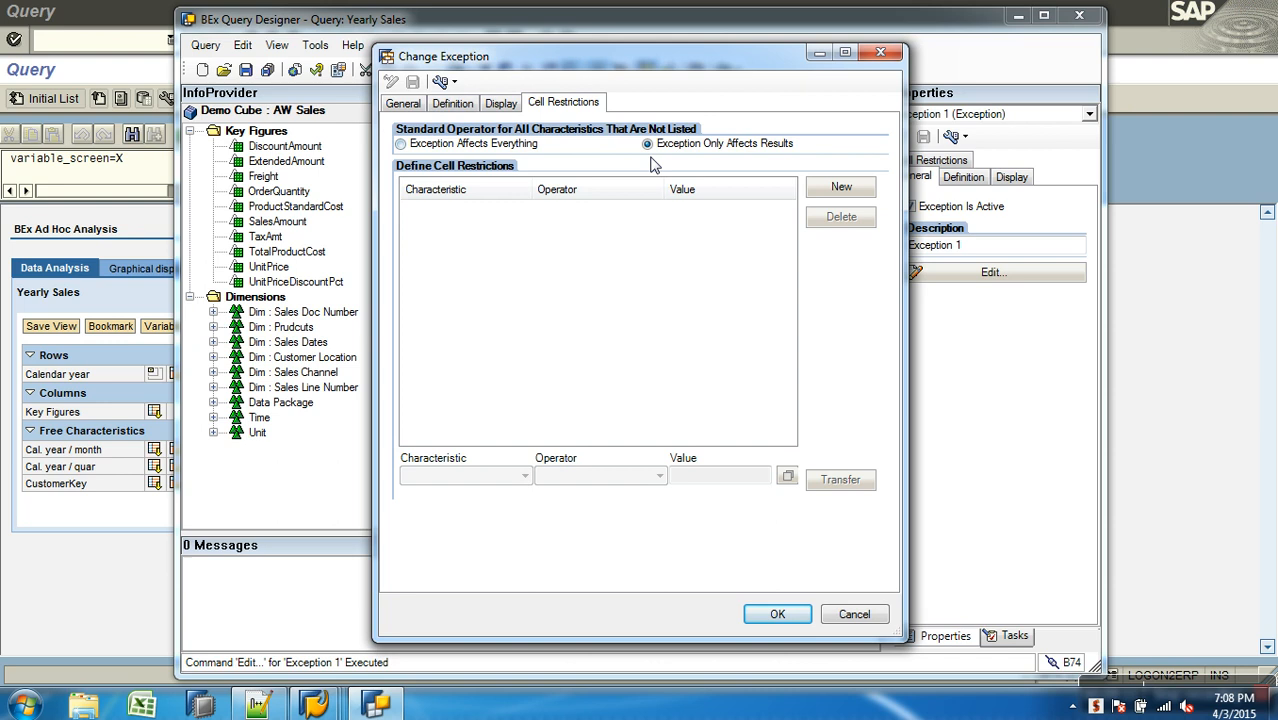
{"action": "left_click", "coordinate": [512, 146]}
- Add a cell restriction for Calendar year with the operator Everything Except Totals and save the query
{"action": "left_click", "coordinate": [838, 192]}
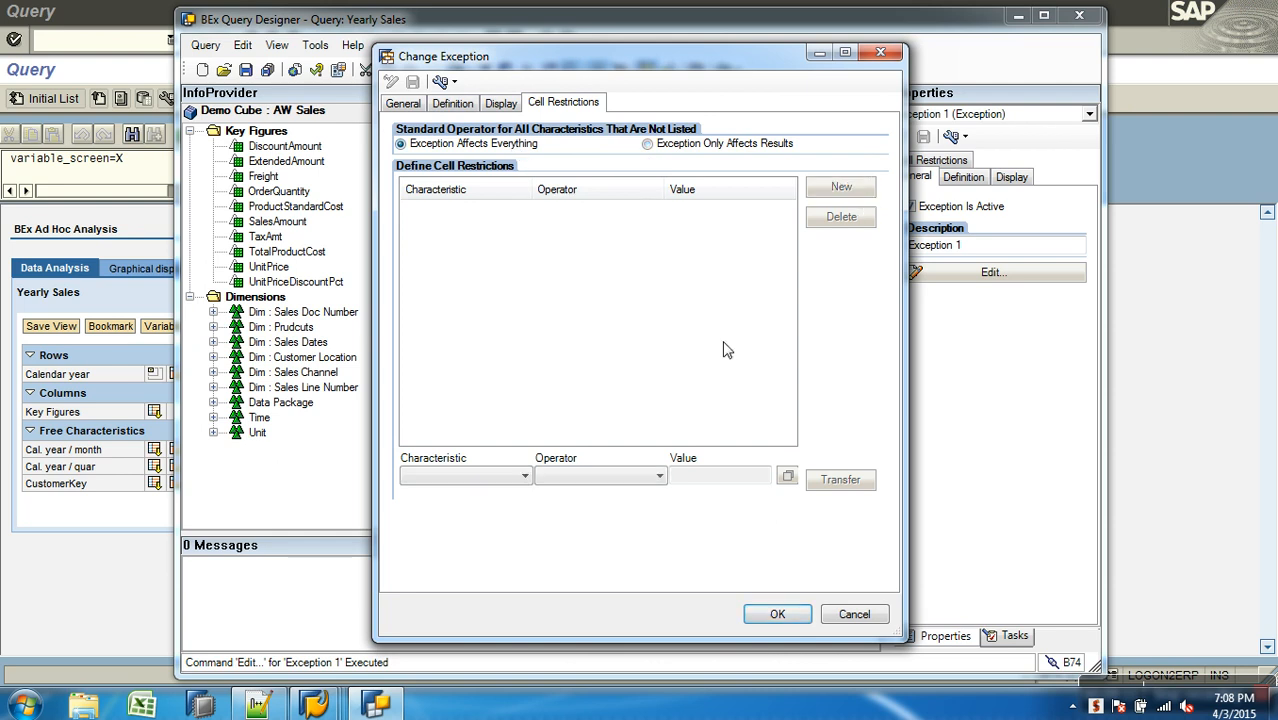
{"action": "left_click", "coordinate": [522, 477]}
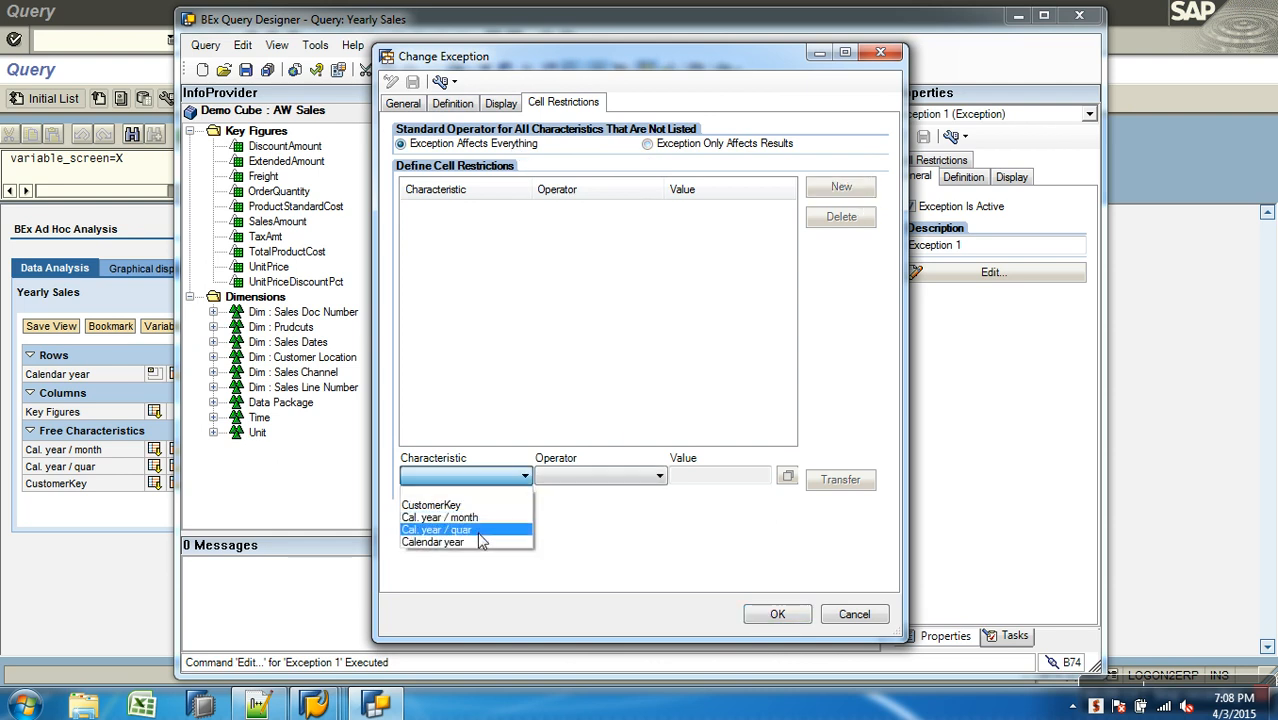
{"action": "left_click", "coordinate": [476, 535]}
{"action": "left_click", "coordinate": [580, 478]}
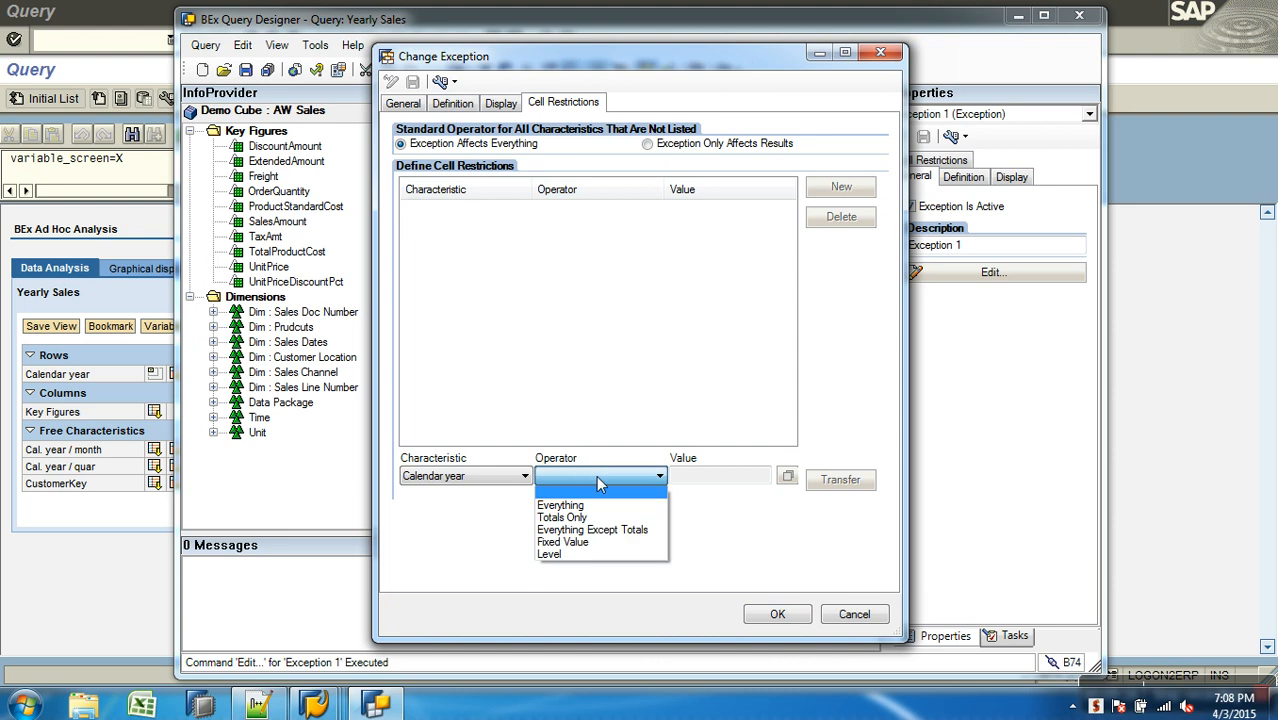
{"action": "left_click", "coordinate": [603, 530]}
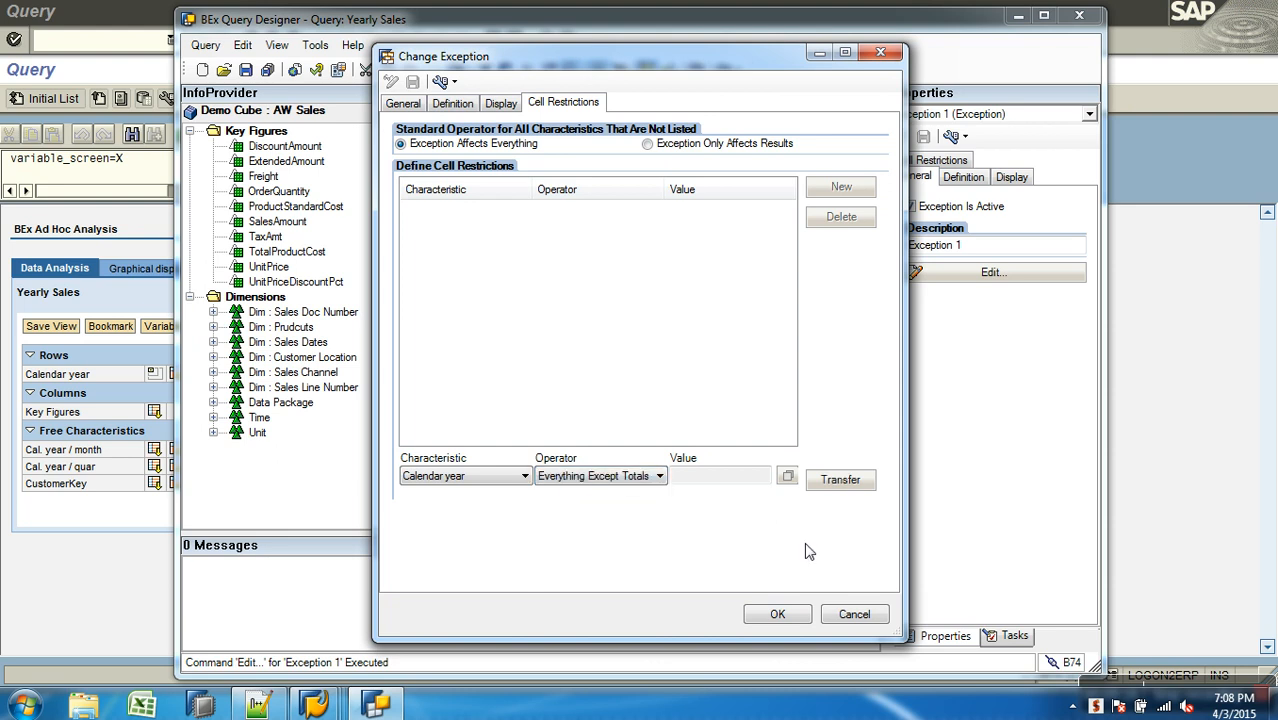
{"action": "left_click", "coordinate": [842, 484]}
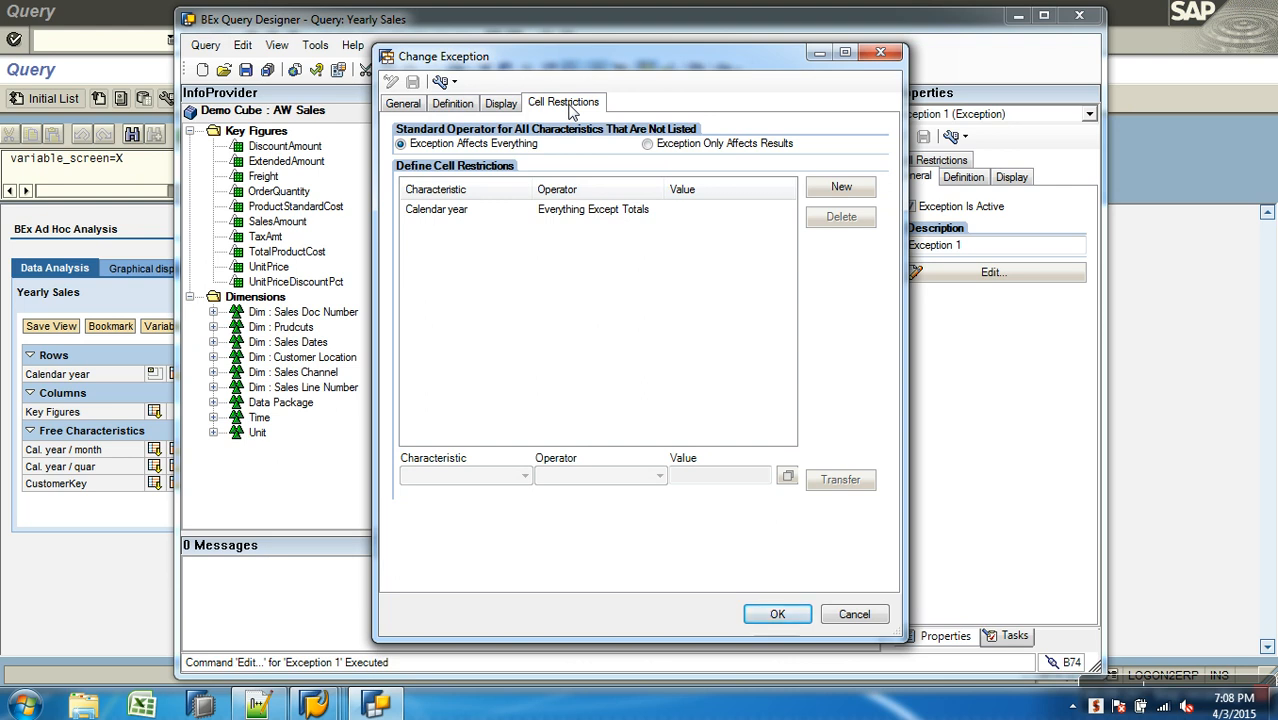
{"action": "left_click", "coordinate": [777, 614]}
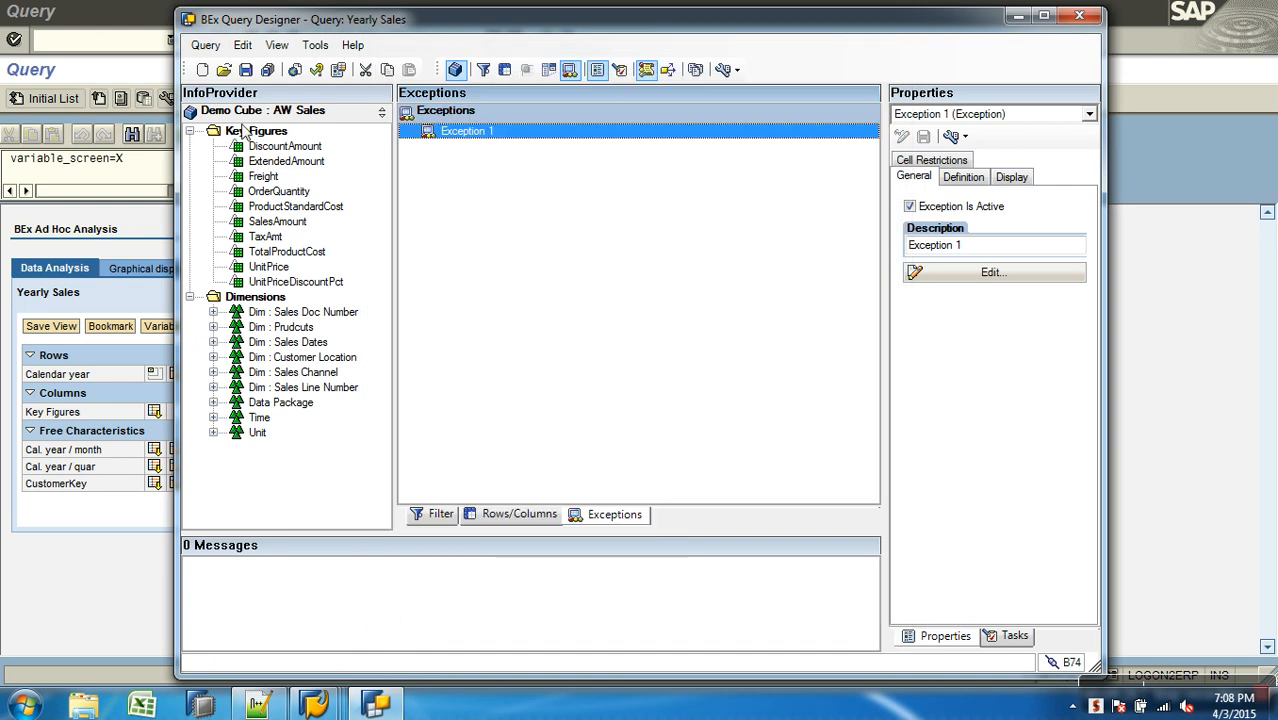
{"action": "left_click", "coordinate": [245, 69]}
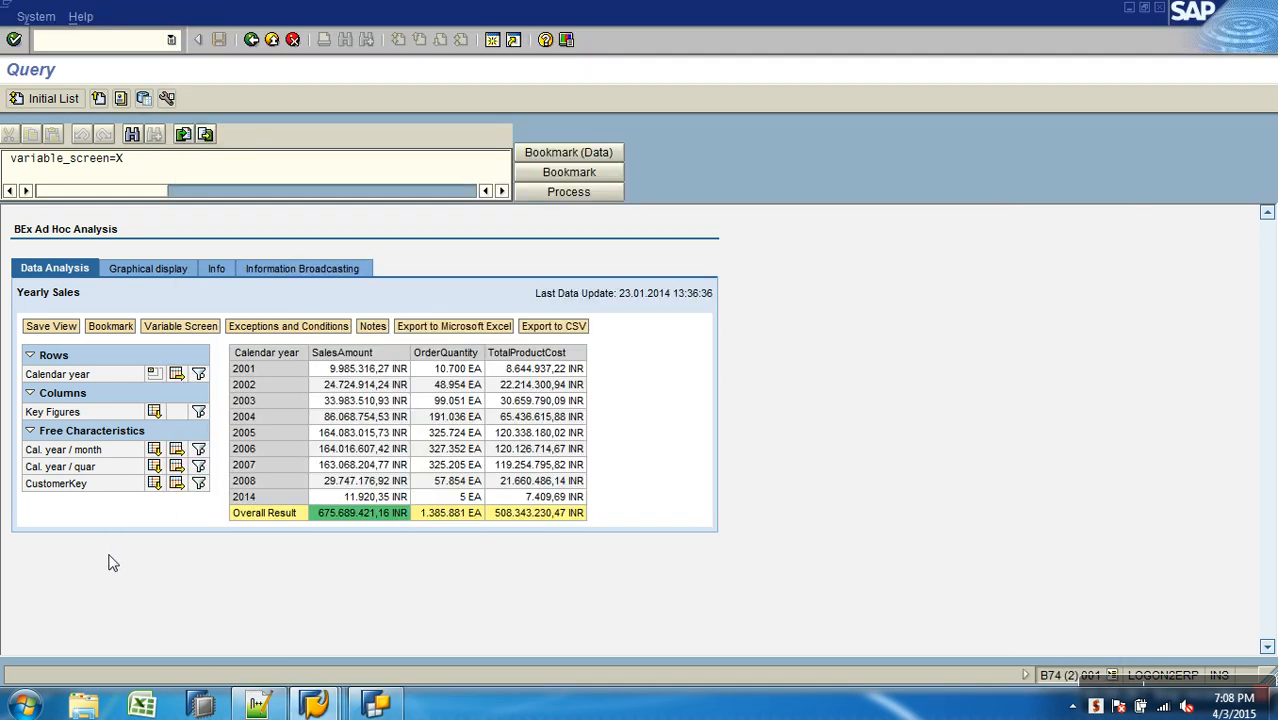
- Rerun the query in the SAP Query window to check the exception colouring of the individual years
{"action": "left_click", "coordinate": [251, 40]}
{"action": "left_click", "coordinate": [38, 101]}
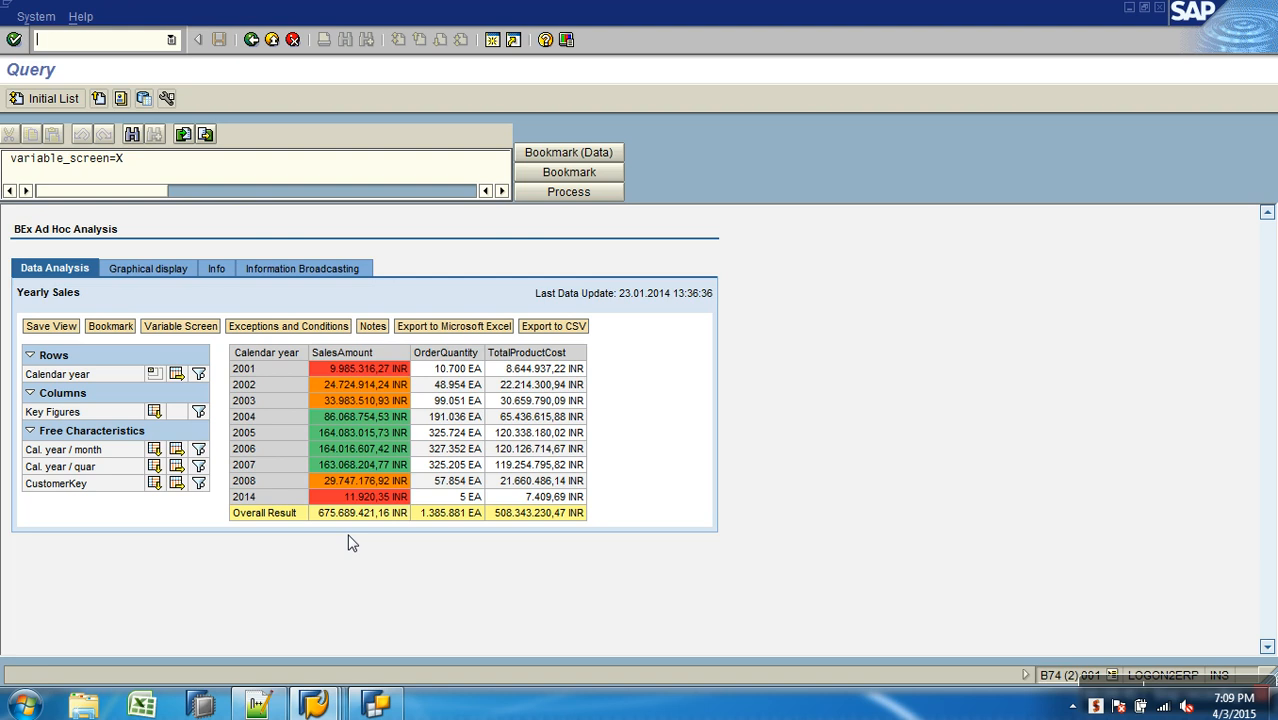
- Switch to Notepad++ and add the line "- New Restricted Key Figure" below the Exceptions entry in the notes
{"action": "left_click", "coordinate": [266, 707]}
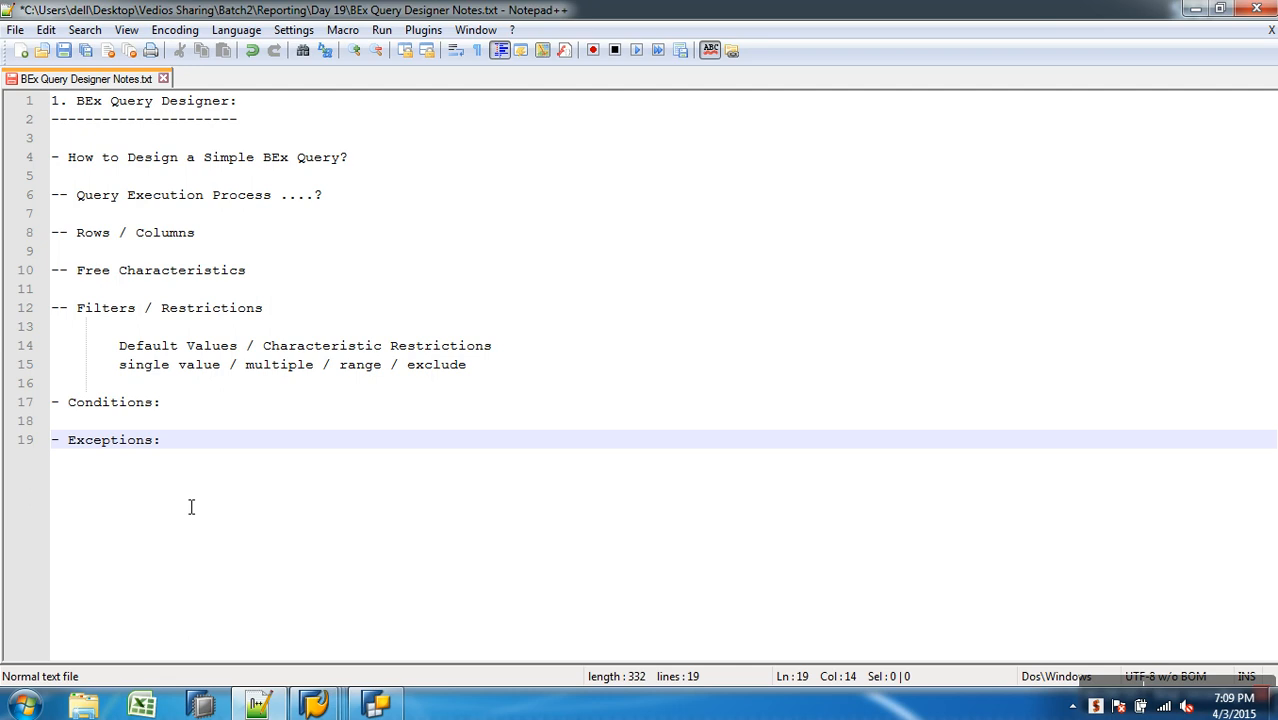
{"action": "key", "text": "Return"}
{"action": "key", "text": "Return"}
{"action": "type", "text": "-"}
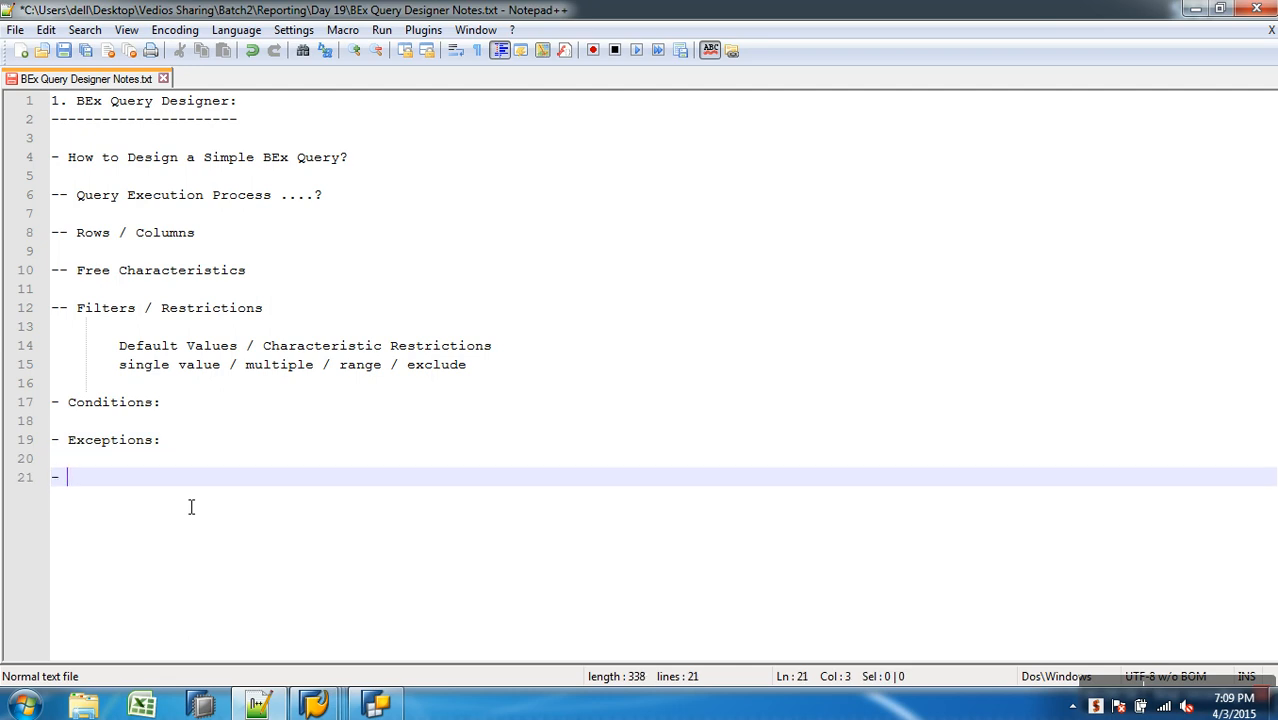
{"action": "type", "text": " New Restricted Ke"}
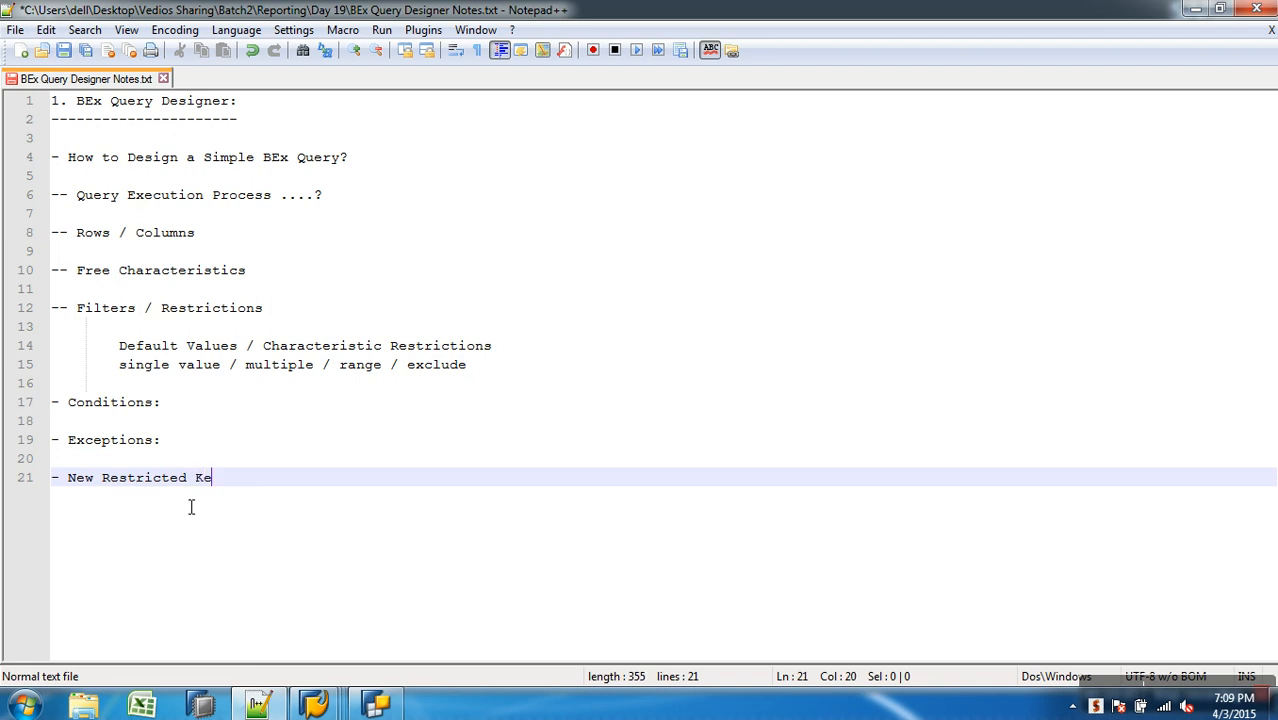
{"action": "type", "text": "y Figure"}
{"action": "key", "text": "Return"}
{"action": "type", "text": "---------------------------"}
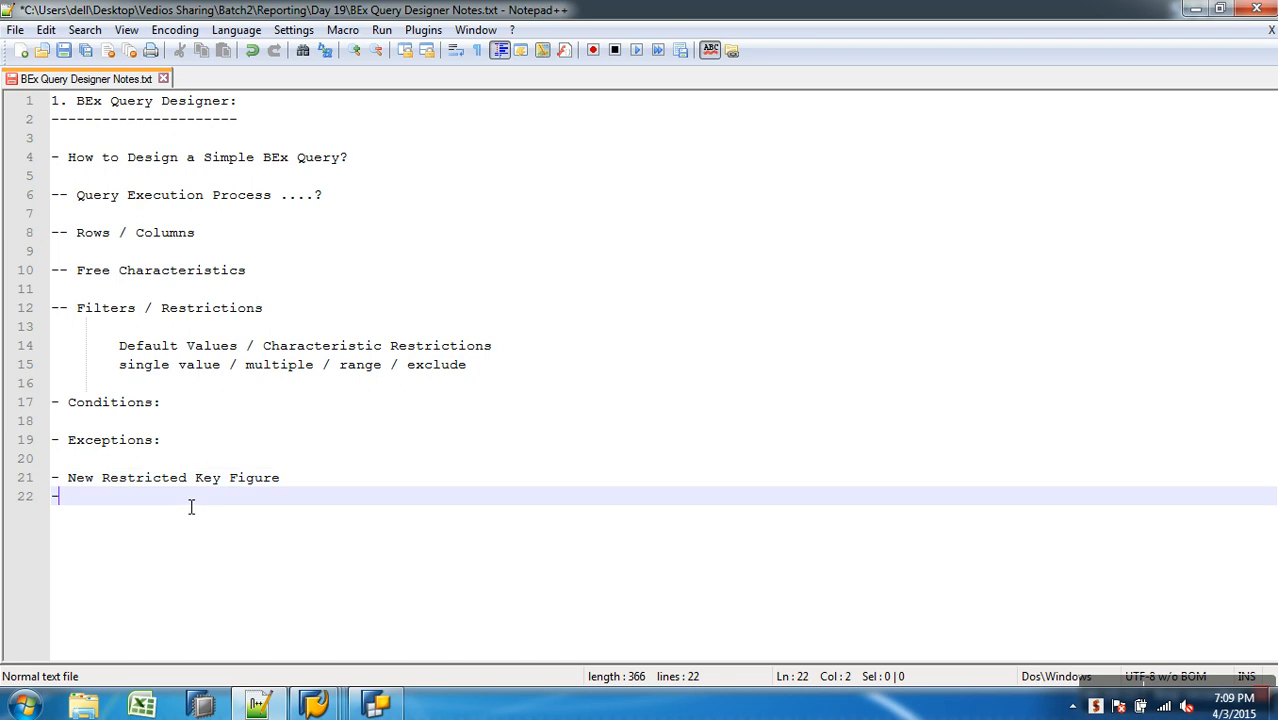
{"action": "key", "text": "BackSpace"}
{"action": "key", "text": "BackSpace"}
{"action": "key", "text": "BackSpace"}
{"action": "key", "text": "BackSpace"}
{"action": "key", "text": "BackSpace"}
{"action": "key", "text": "BackSpace"}
{"action": "key", "text": "BackSpace"}
{"action": "key", "text": "BackSpace"}
{"action": "key", "text": "BackSpace"}
{"action": "key", "text": "BackSpace"}
{"action": "key", "text": "BackSpace"}
{"action": "key", "text": "BackSpace"}
{"action": "key", "text": "BackSpace"}
{"action": "key", "text": "BackSpace"}
{"action": "key", "text": "BackSpace"}
{"action": "key", "text": "BackSpace"}
{"action": "key", "text": "BackSpace"}
{"action": "key", "text": "BackSpace"}
{"action": "key", "text": "BackSpace"}
{"action": "key", "text": "BackSpace"}
{"action": "key", "text": "BackSpace"}
{"action": "key", "text": "BackSpace"}
{"action": "key", "text": "BackSpace"}
{"action": "key", "text": "BackSpace"}
- Switch to BEx Query Designer and remove Exception 1 from the Yearly Sales query
{"action": "left_click", "coordinate": [376, 705]}
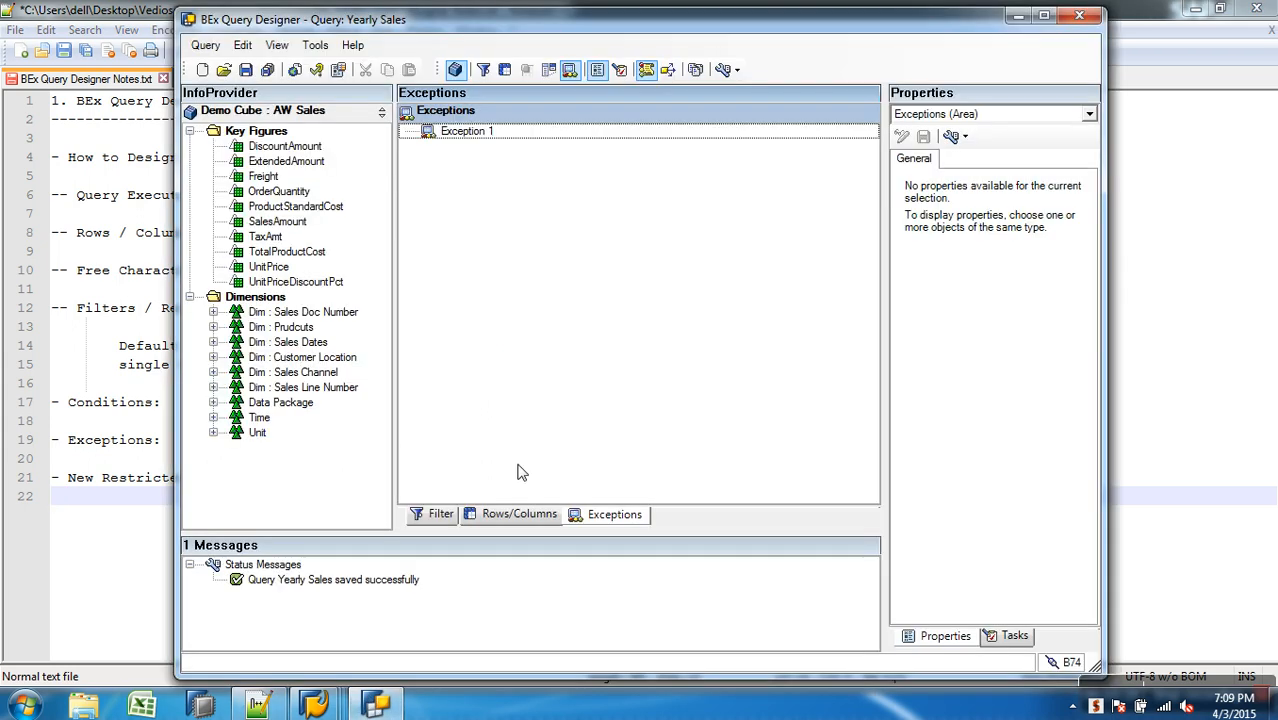
{"action": "right_click", "coordinate": [475, 138]}
{"action": "left_click", "coordinate": [525, 226]}
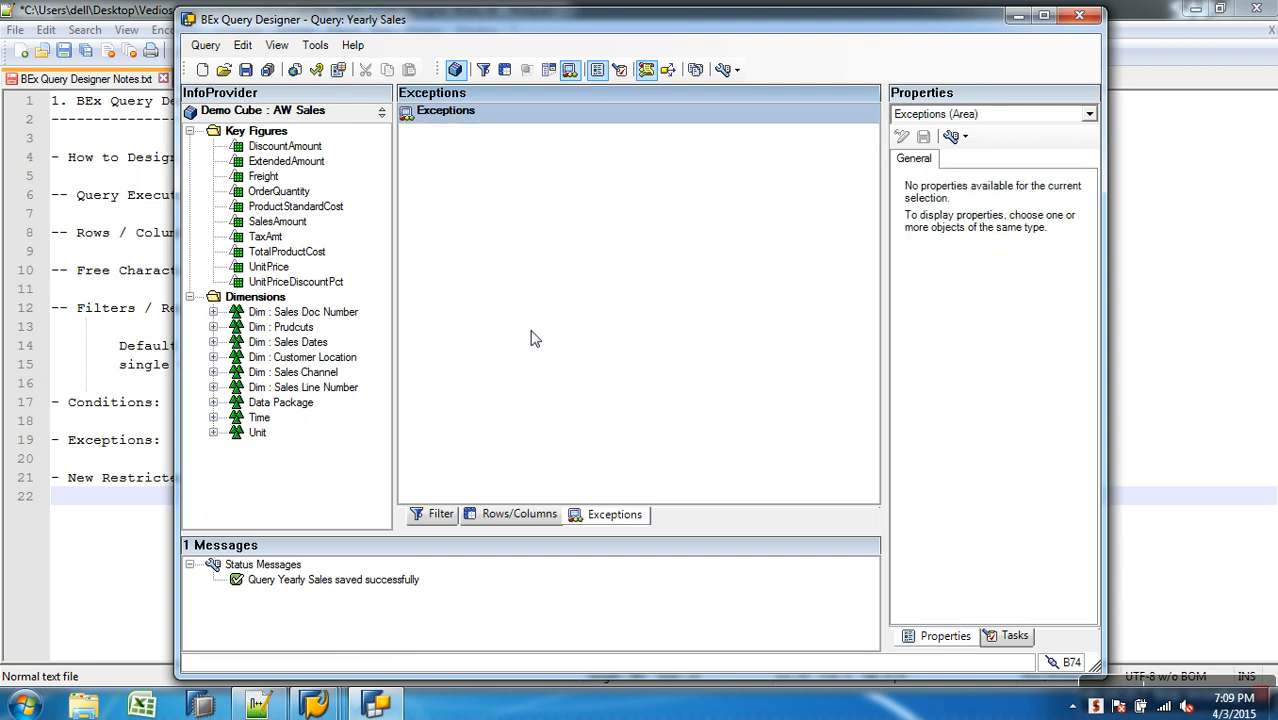
- Review the column key figures in the query's rows and columns, expand the Sales Channel dimension, and maximize the window
{"action": "left_click", "coordinate": [520, 514]}
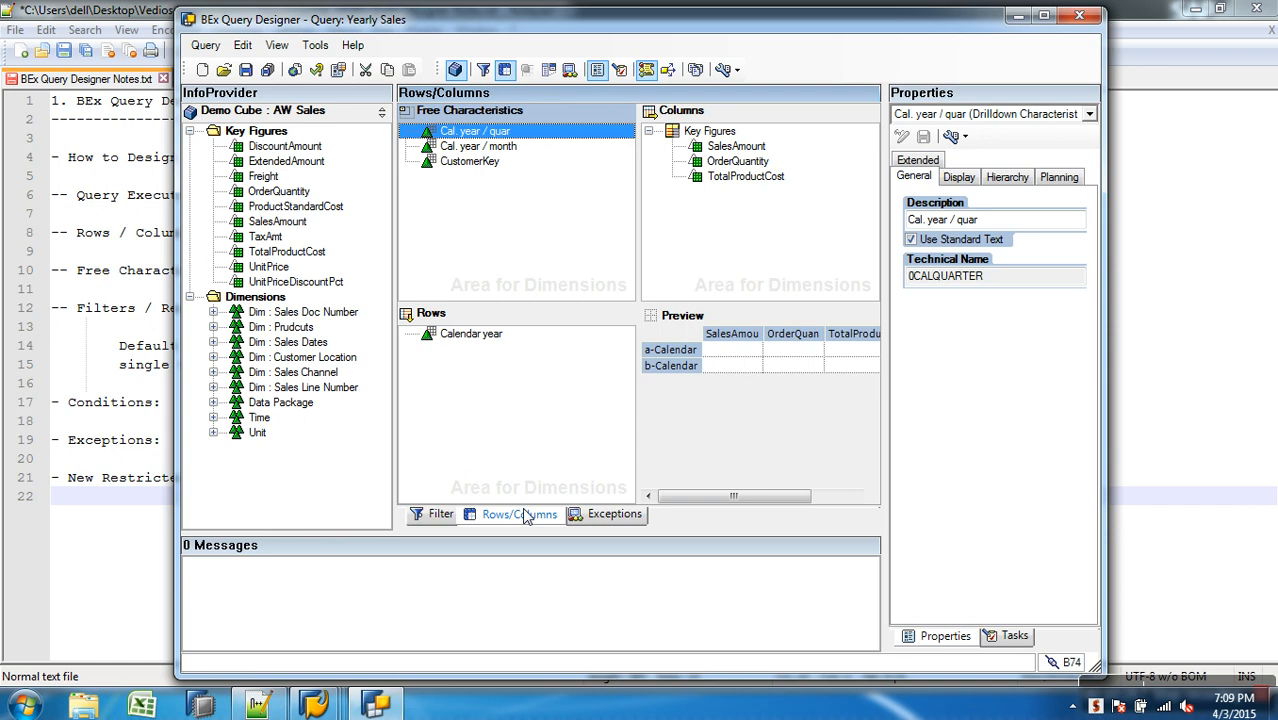
{"action": "left_click", "coordinate": [741, 147]}
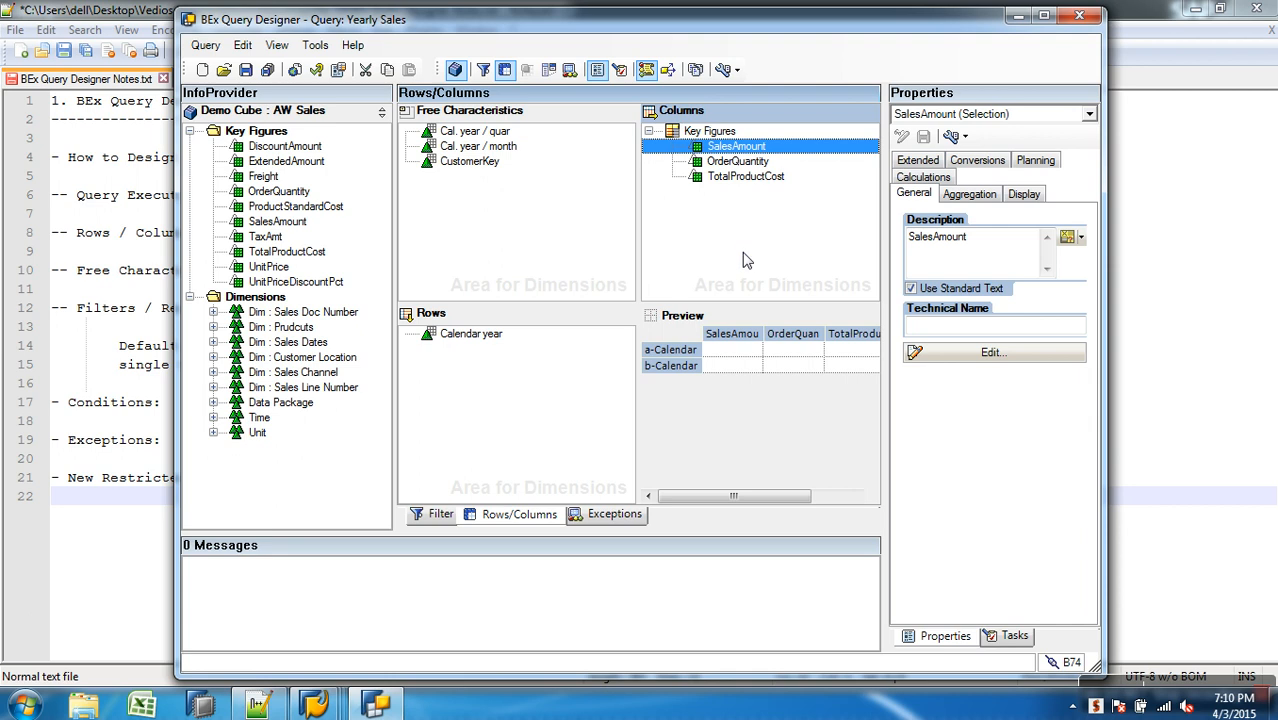
{"action": "left_click", "coordinate": [744, 180]}
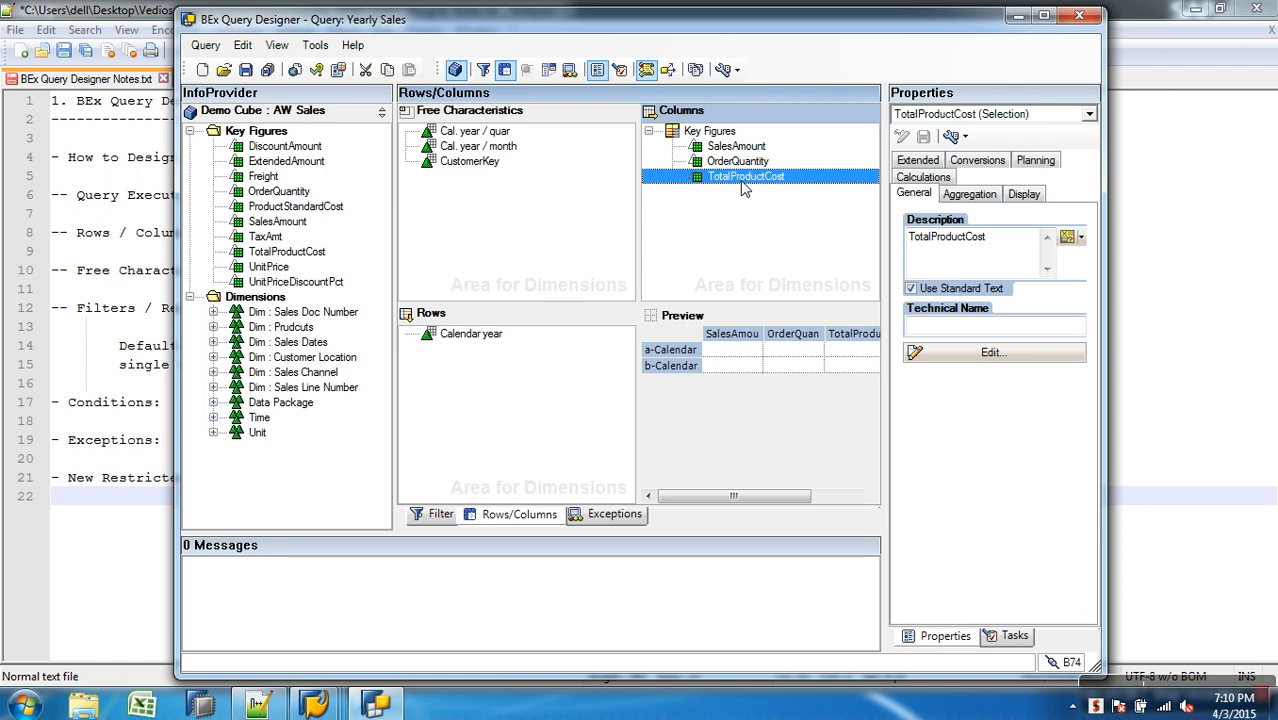
{"action": "left_click", "coordinate": [213, 372]}
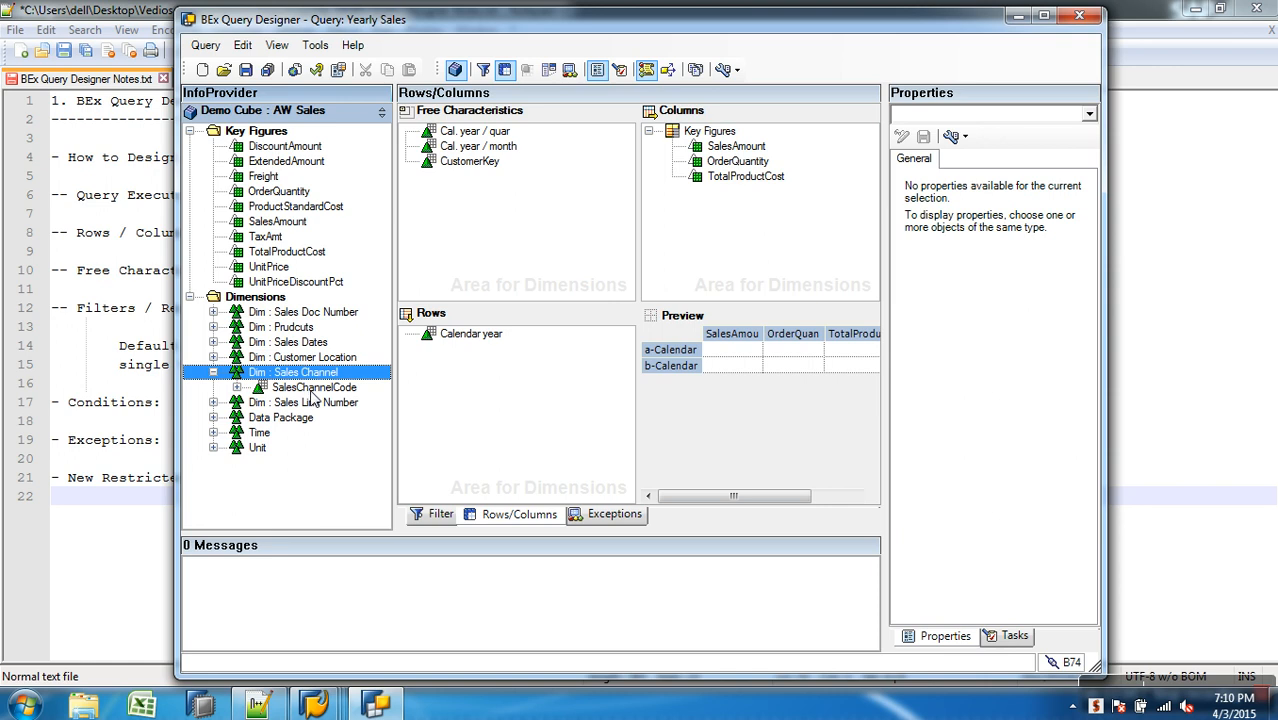
{"action": "left_click", "coordinate": [737, 147]}
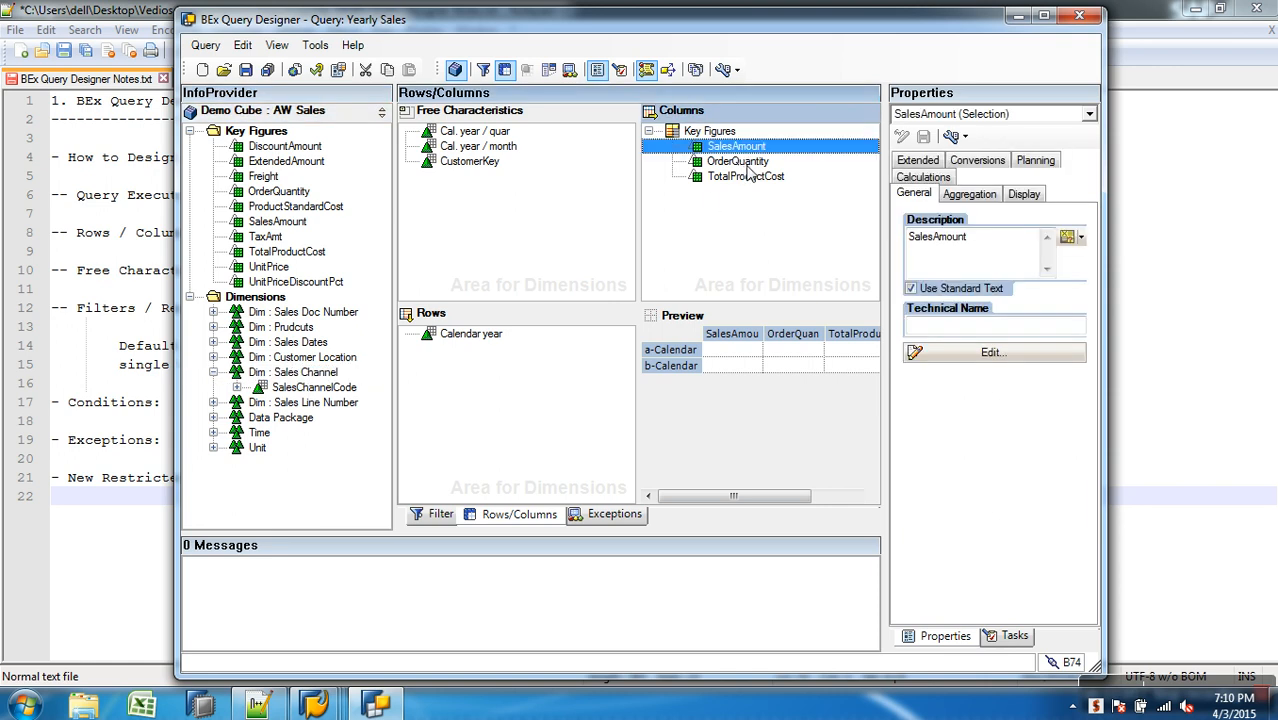
{"action": "left_click", "coordinate": [742, 162]}
{"action": "left_click", "coordinate": [750, 177]}
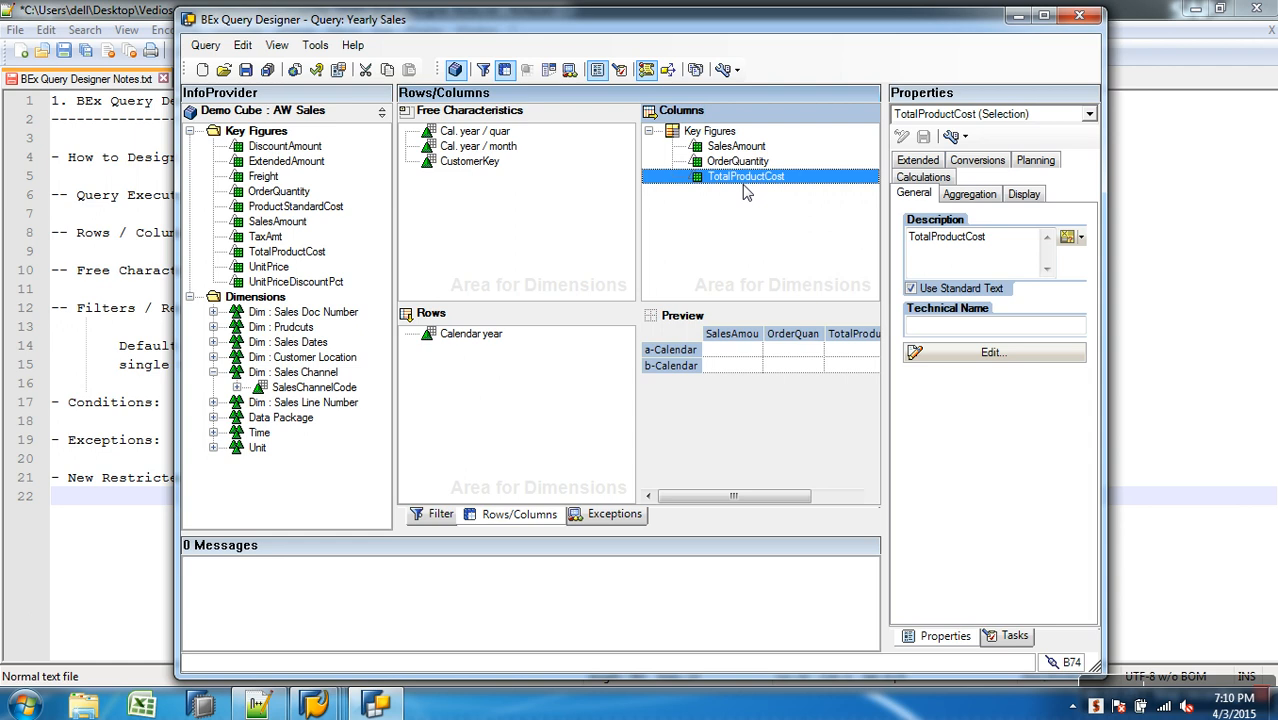
{"action": "left_click", "coordinate": [1043, 16]}
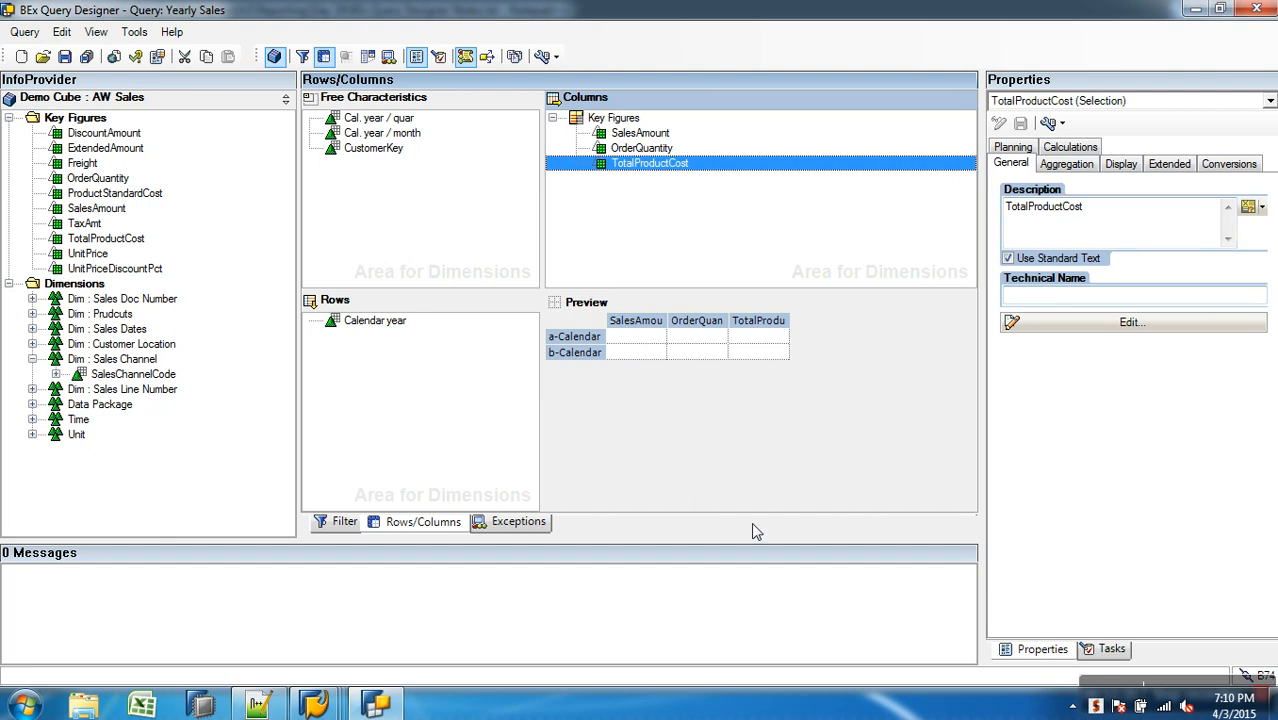
- Clear the query's rows and columns, and place Calendar year in the rows and SalesChannelCode in the columns
{"action": "left_click_drag", "start_coordinate": [355, 325], "coordinate": [268, 346]}
{"action": "left_click_drag", "start_coordinate": [613, 118], "coordinate": [223, 200]}
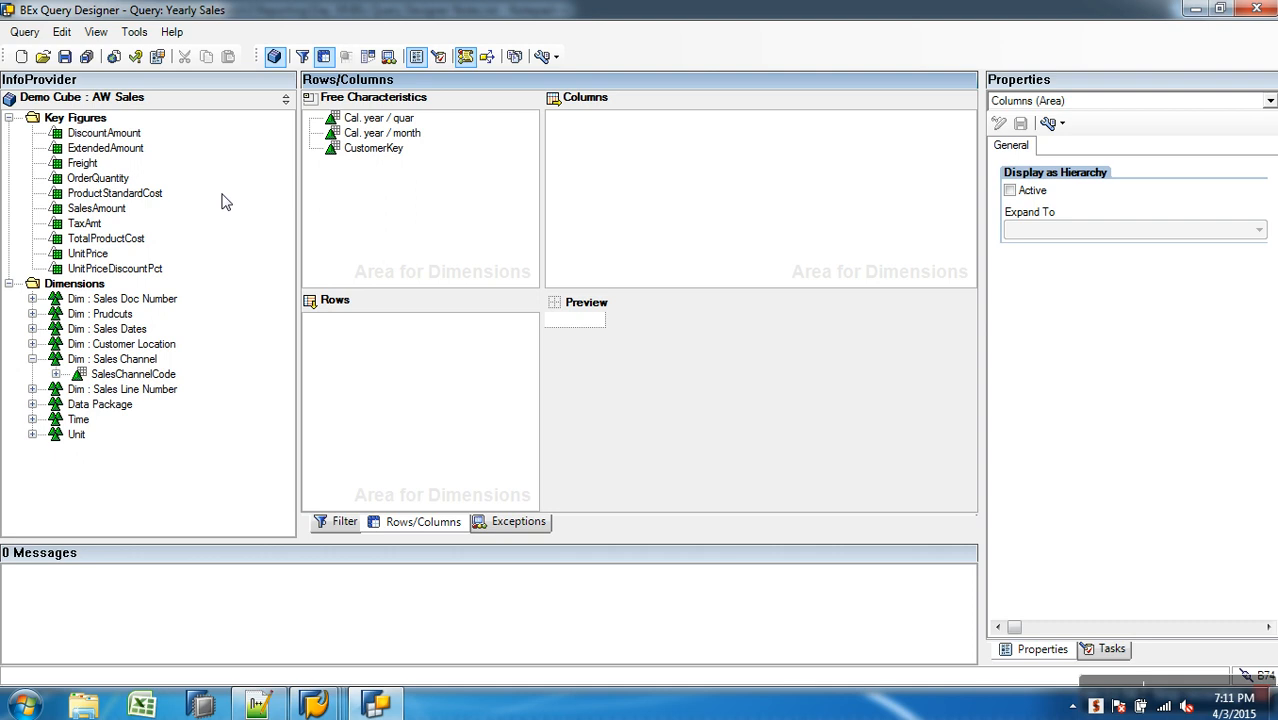
{"action": "left_click", "coordinate": [32, 420]}
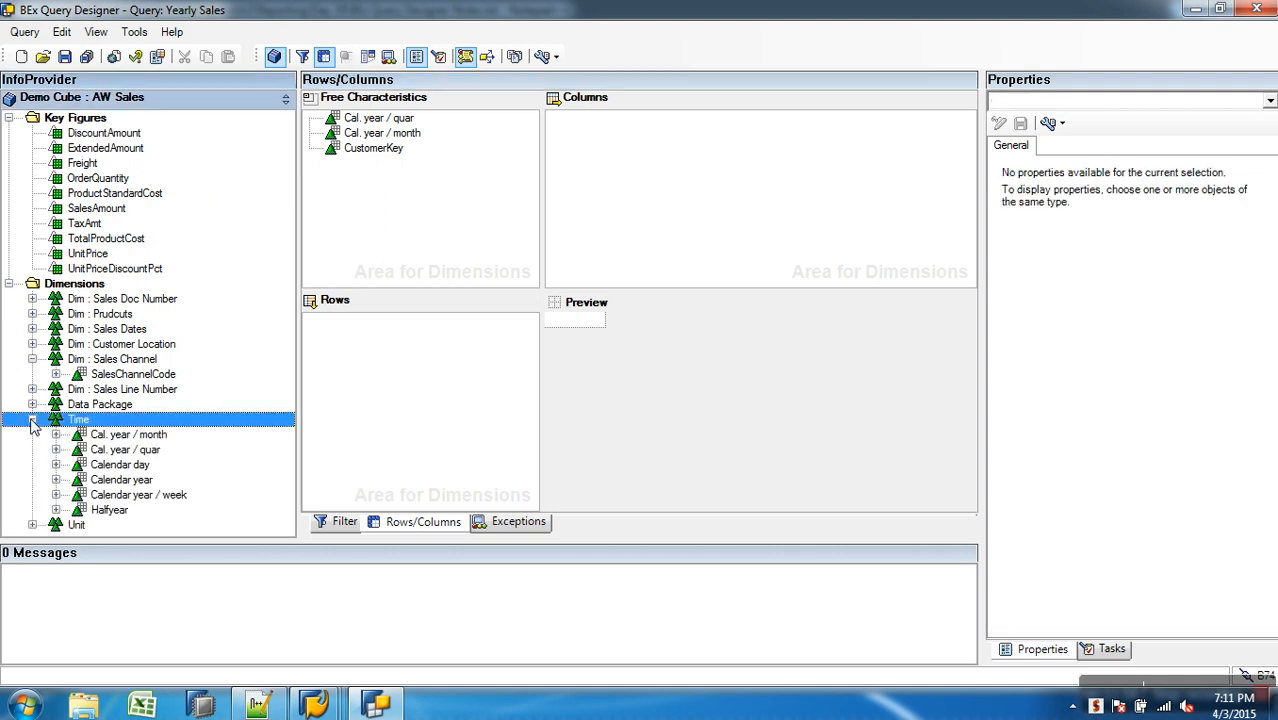
{"action": "left_click_drag", "start_coordinate": [140, 481], "coordinate": [378, 370]}
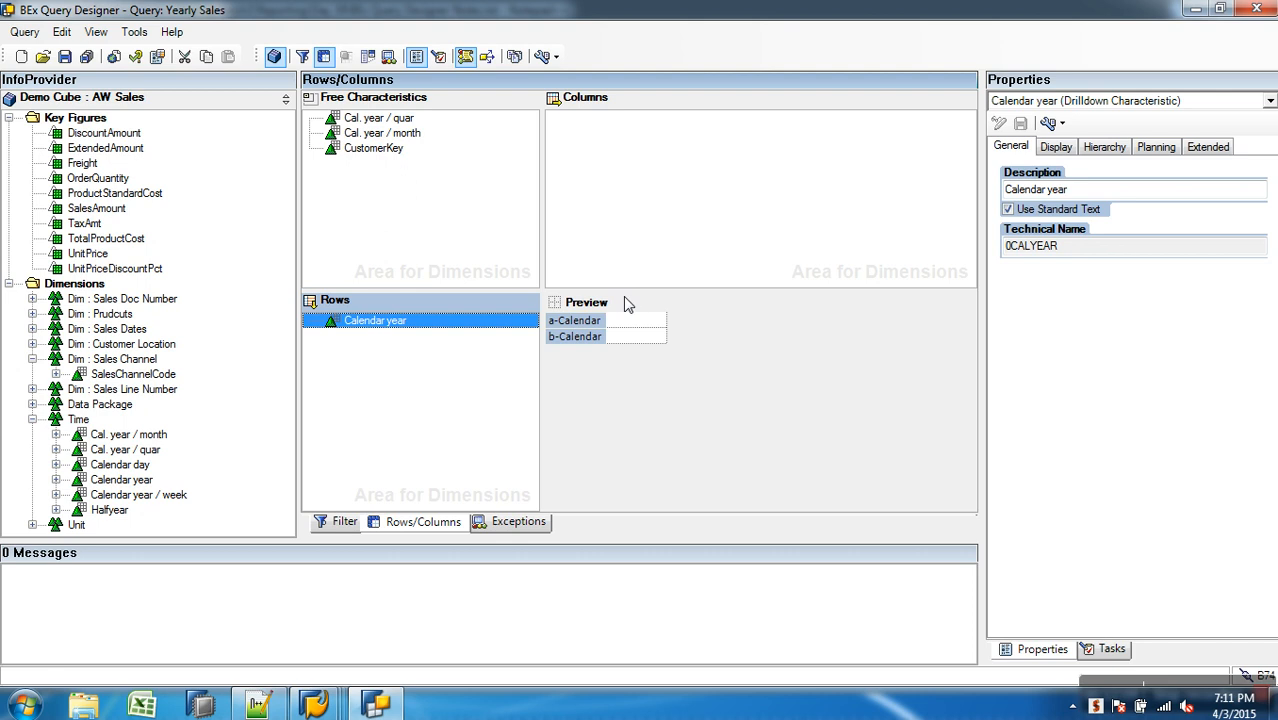
{"action": "left_click_drag", "start_coordinate": [118, 376], "coordinate": [640, 142]}
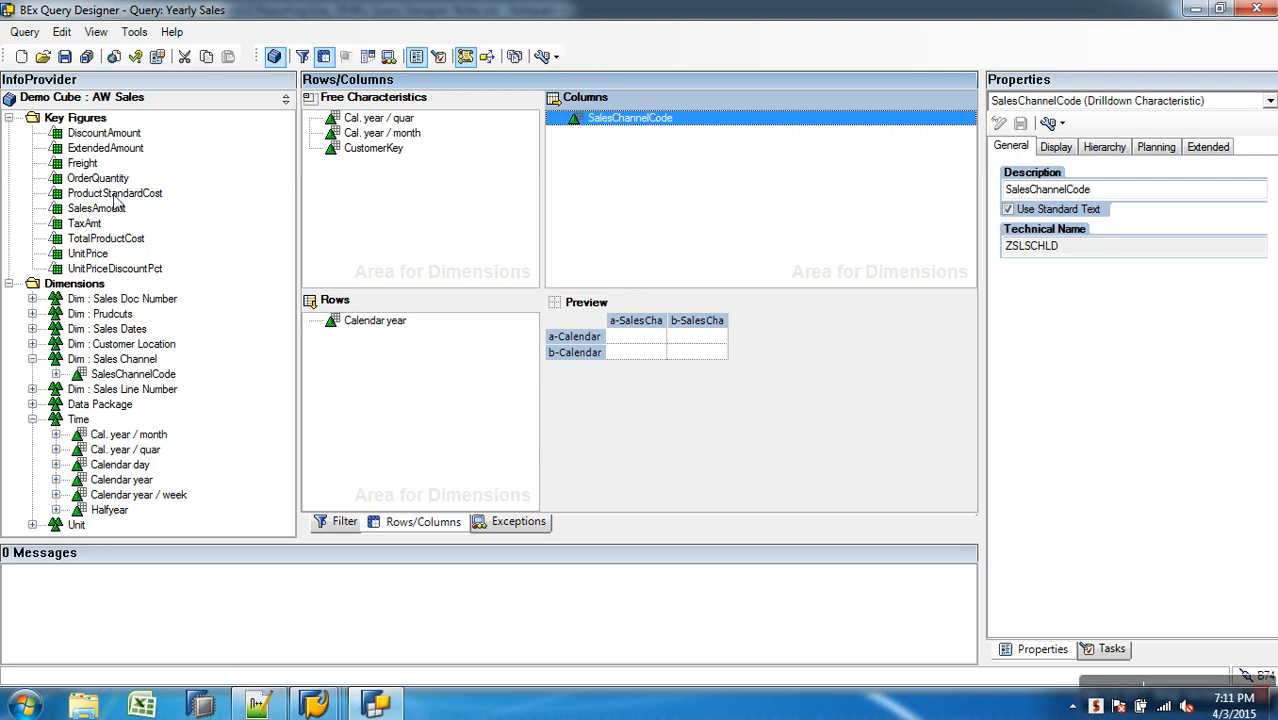
- Add the SalesAmount, OrderQuantity and TotalProductCost key figures to the columns below SalesChannelCode
{"action": "left_click_drag", "start_coordinate": [96, 208], "coordinate": [603, 160]}
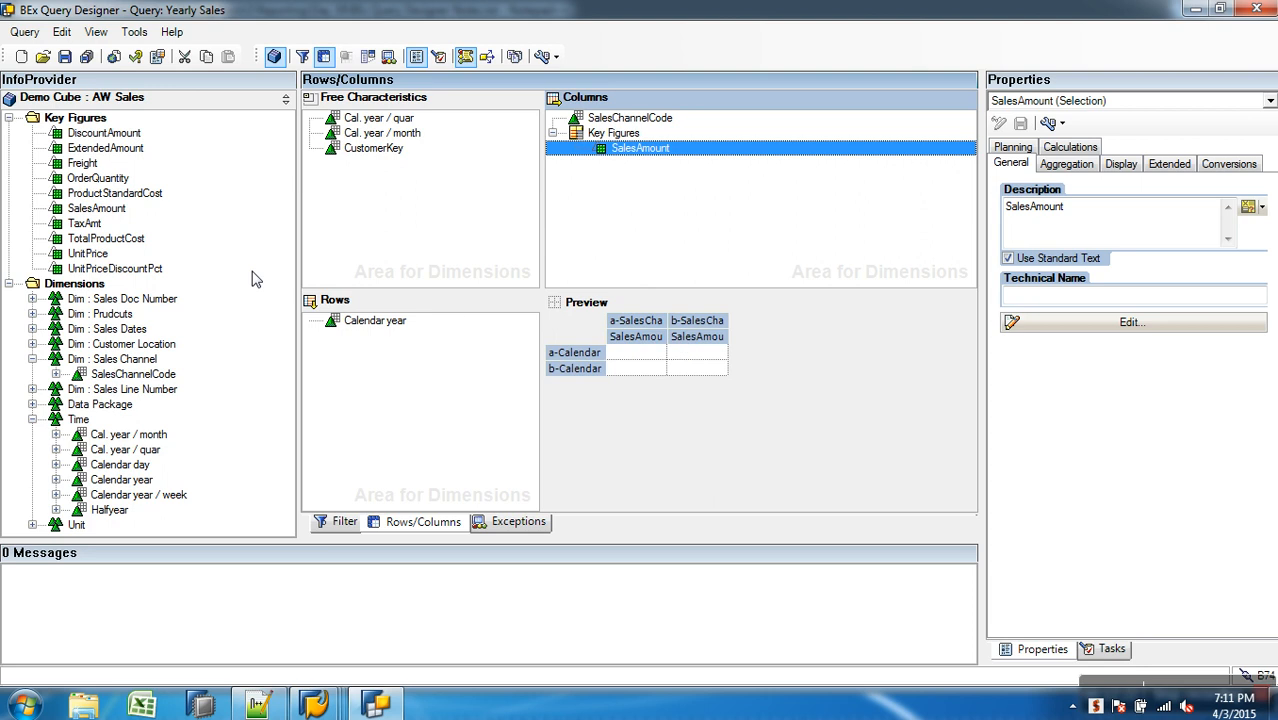
{"action": "left_click_drag", "start_coordinate": [104, 182], "coordinate": [642, 166]}
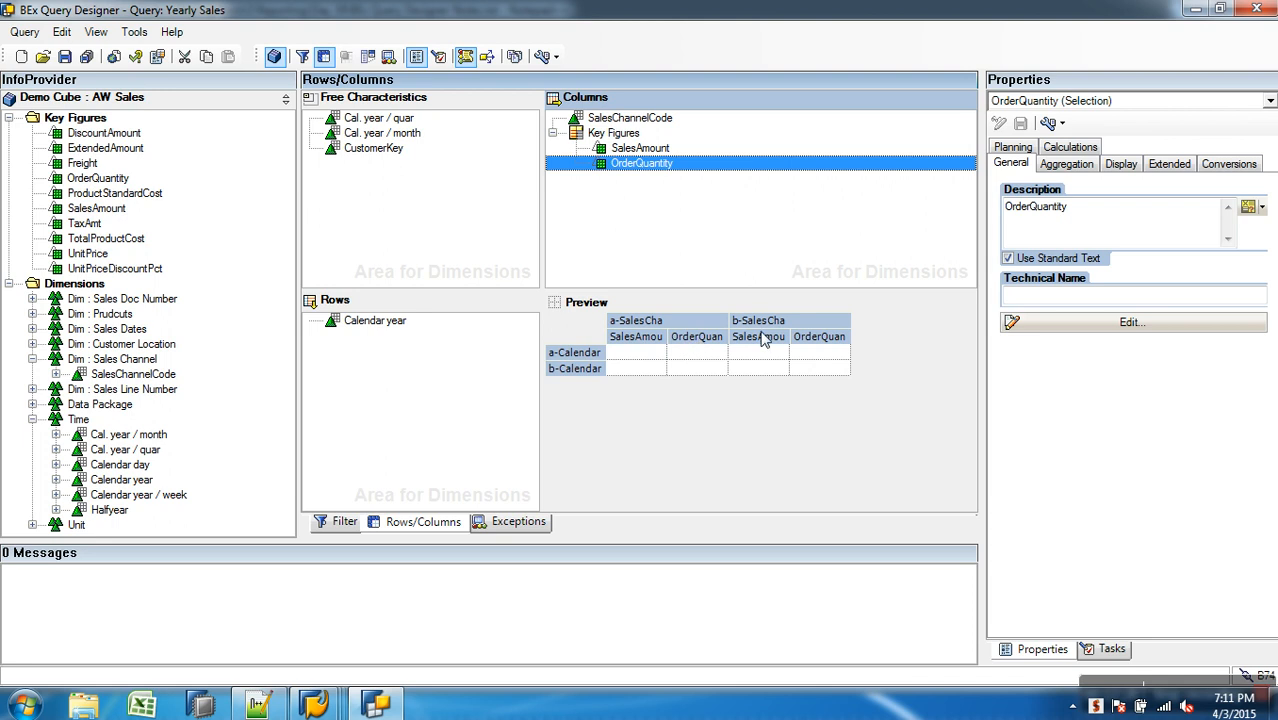
{"action": "left_click_drag", "start_coordinate": [134, 238], "coordinate": [655, 200]}
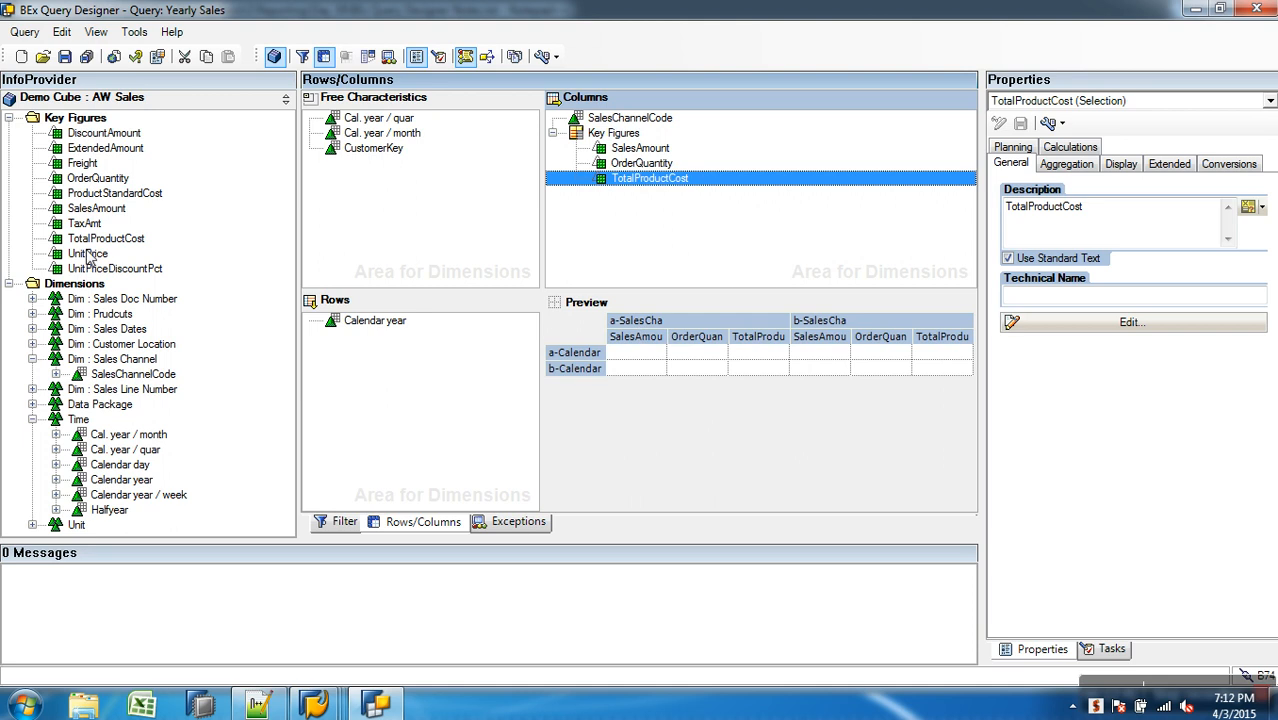
- Try to save the Yearly Sales query, decline saving it with errors, and close BEx Query Designer
{"action": "left_click", "coordinate": [64, 57]}
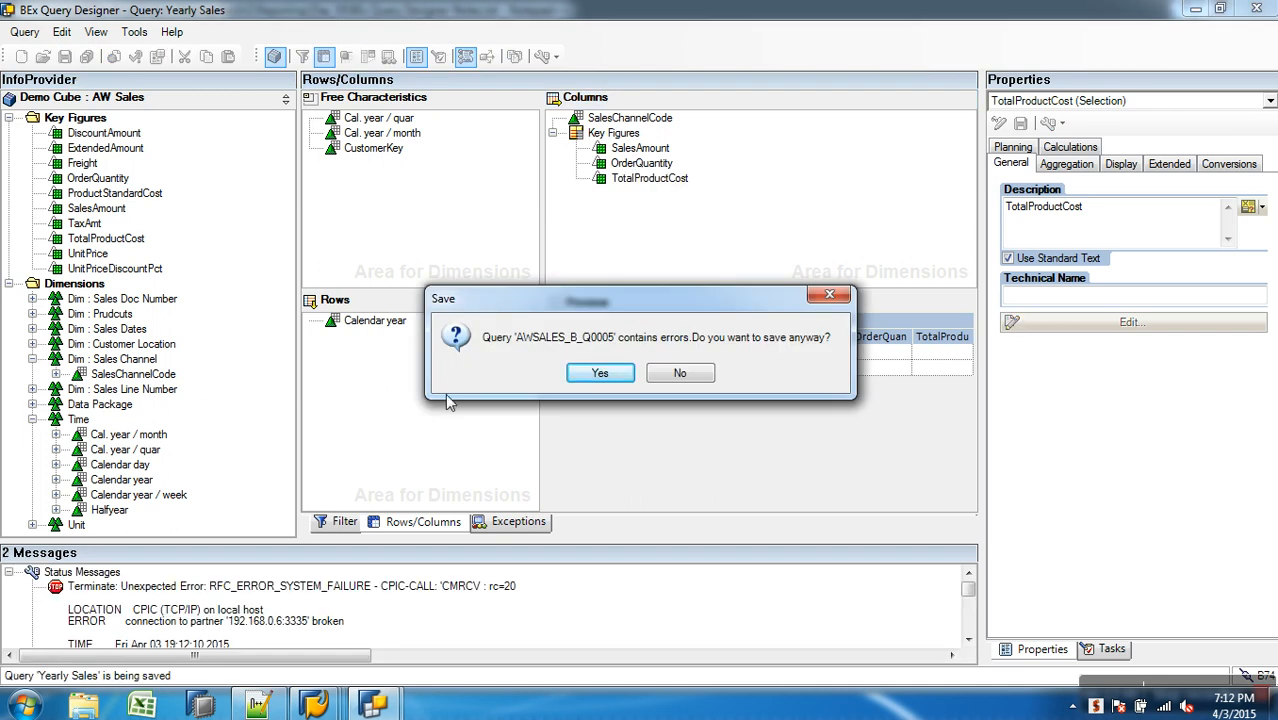
{"action": "left_click", "coordinate": [674, 375]}
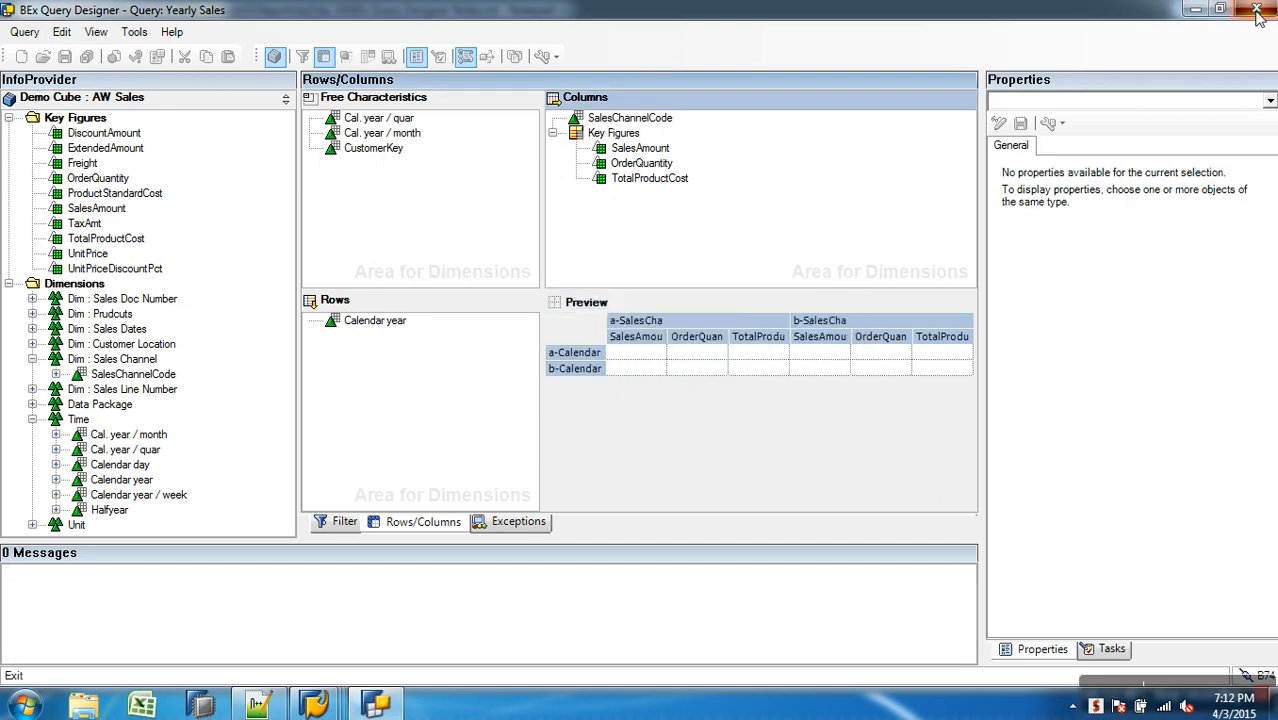
{"action": "left_click", "coordinate": [1259, 17]}
{"action": "left_click", "coordinate": [561, 383]}
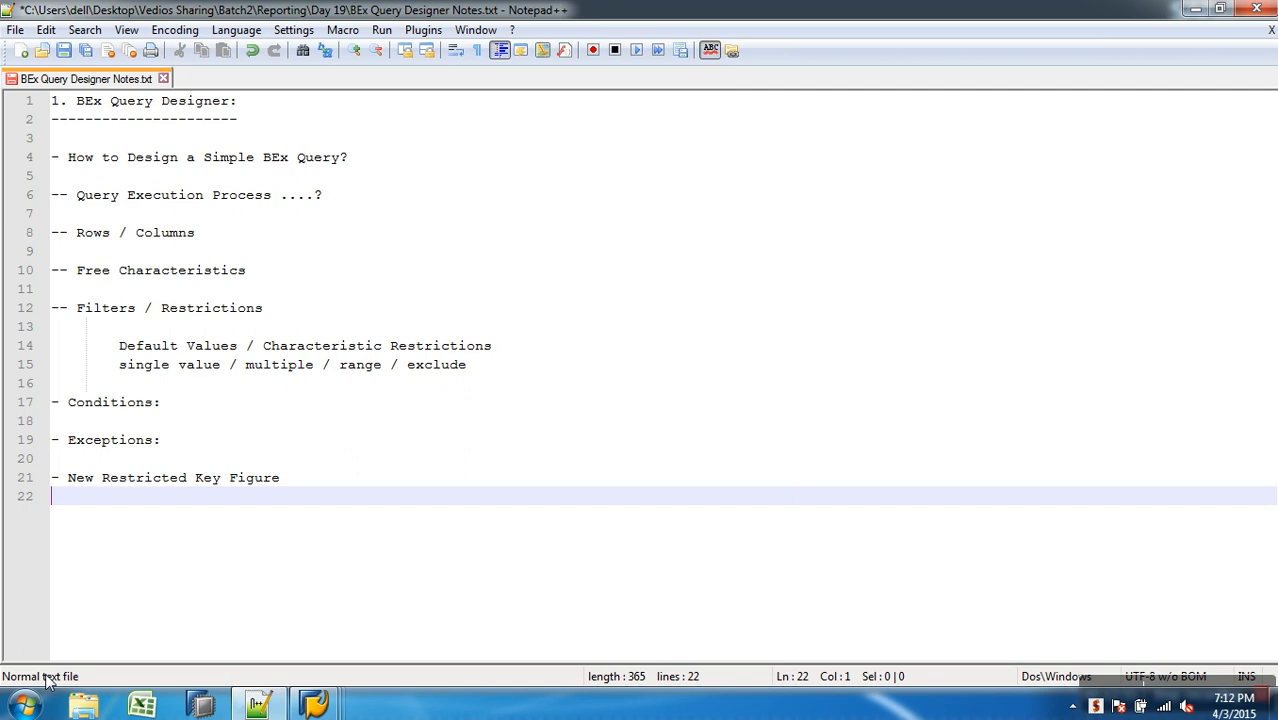
- Restart BEx Query Designer and try to log on to SAP BW by entering the account password
{"action": "left_click", "coordinate": [24, 705]}
{"action": "left_click", "coordinate": [100, 292]}
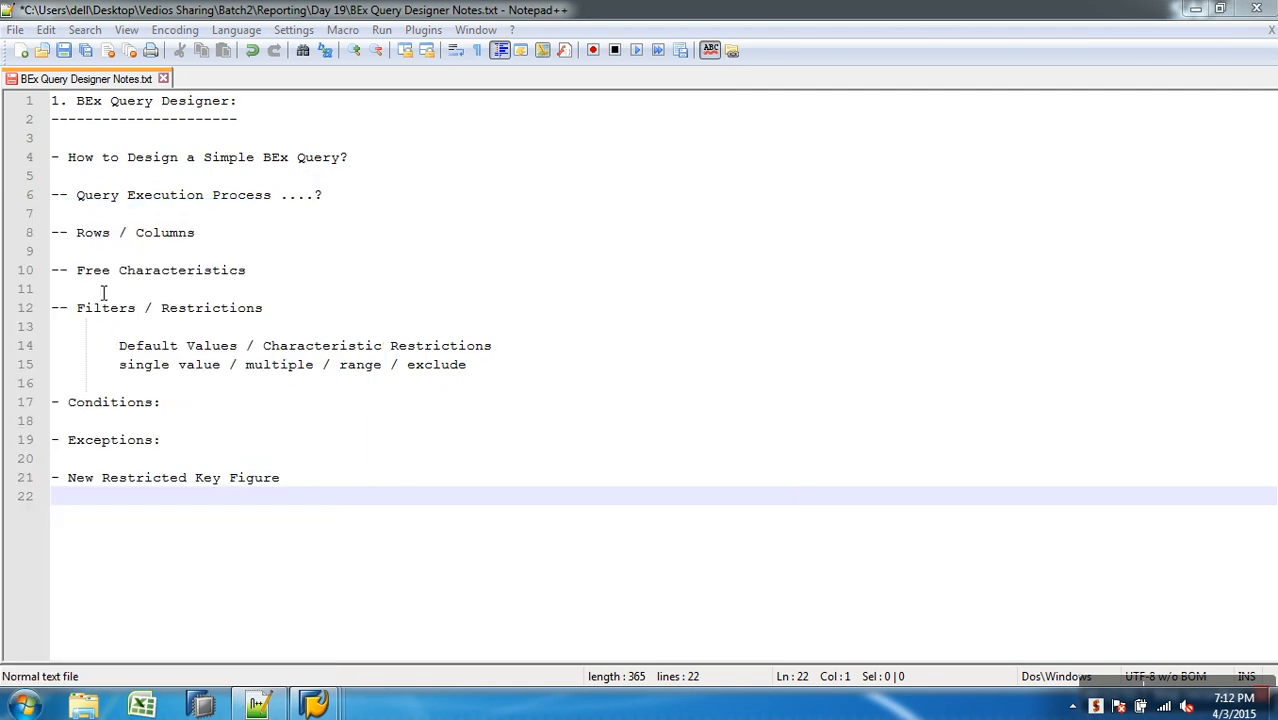
{"action": "left_click", "coordinate": [664, 455]}
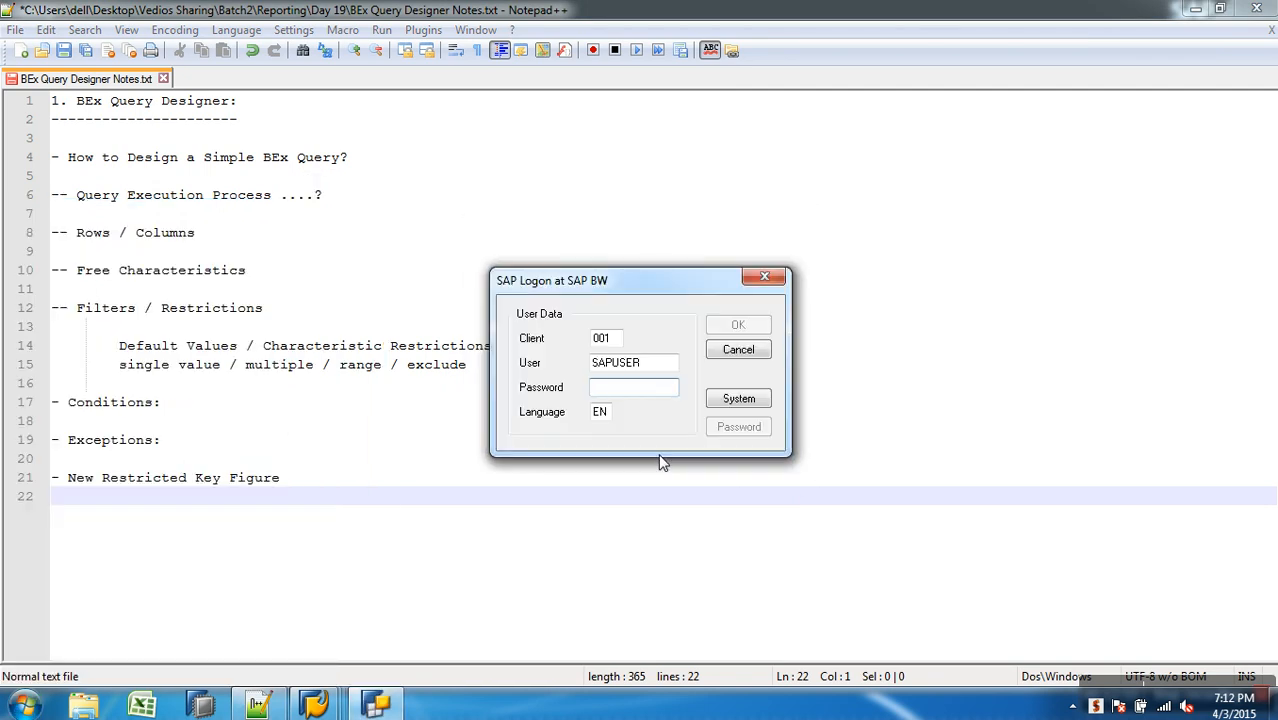
{"action": "type", "text": "********"}
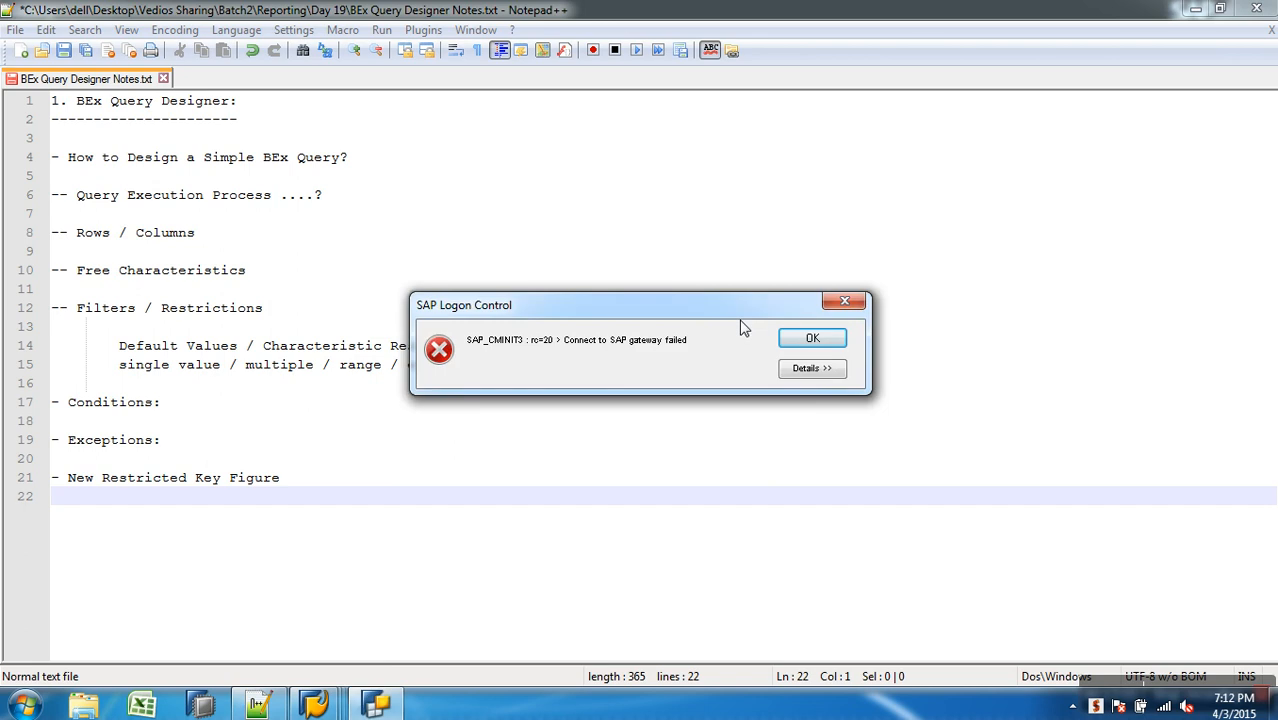
{"action": "left_click", "coordinate": [812, 338]}
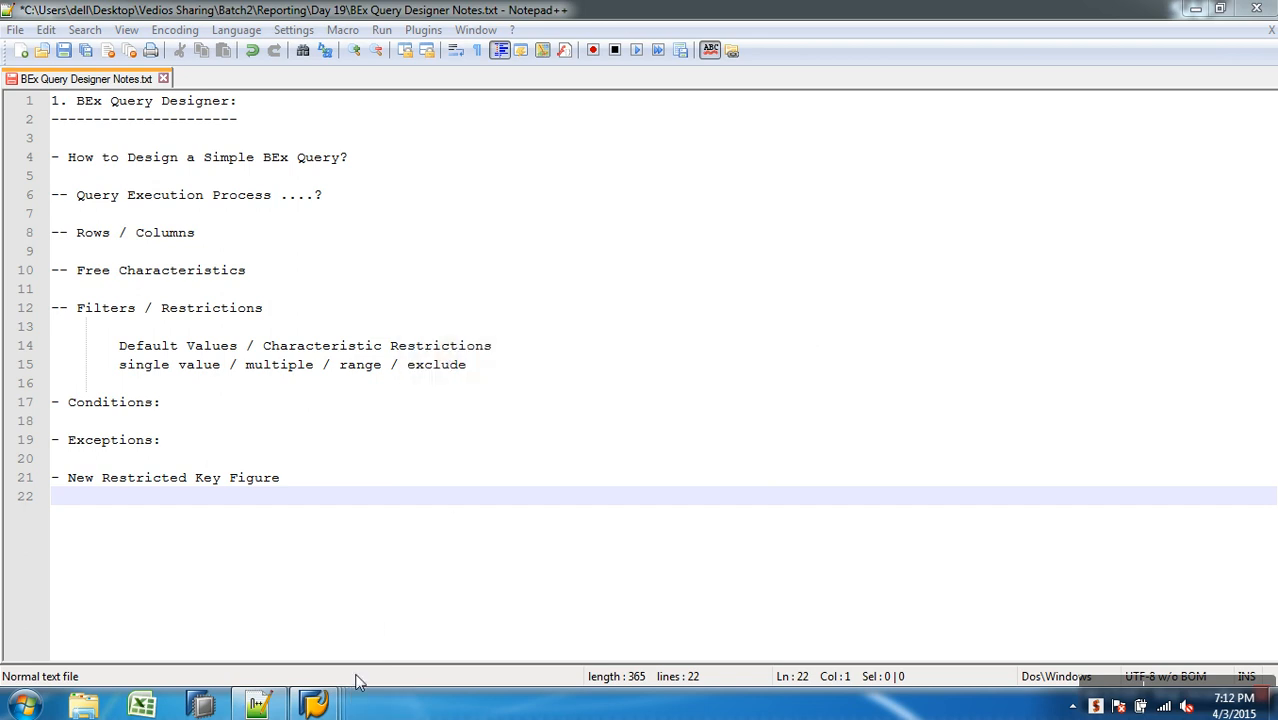
- Switch to SAP GUI to end the Data Warehousing Workbench session, and try to log on to SAP BW from SAP Logon
{"action": "mouse_move", "coordinate": [313, 705]}
{"action": "left_click", "coordinate": [381, 645]}
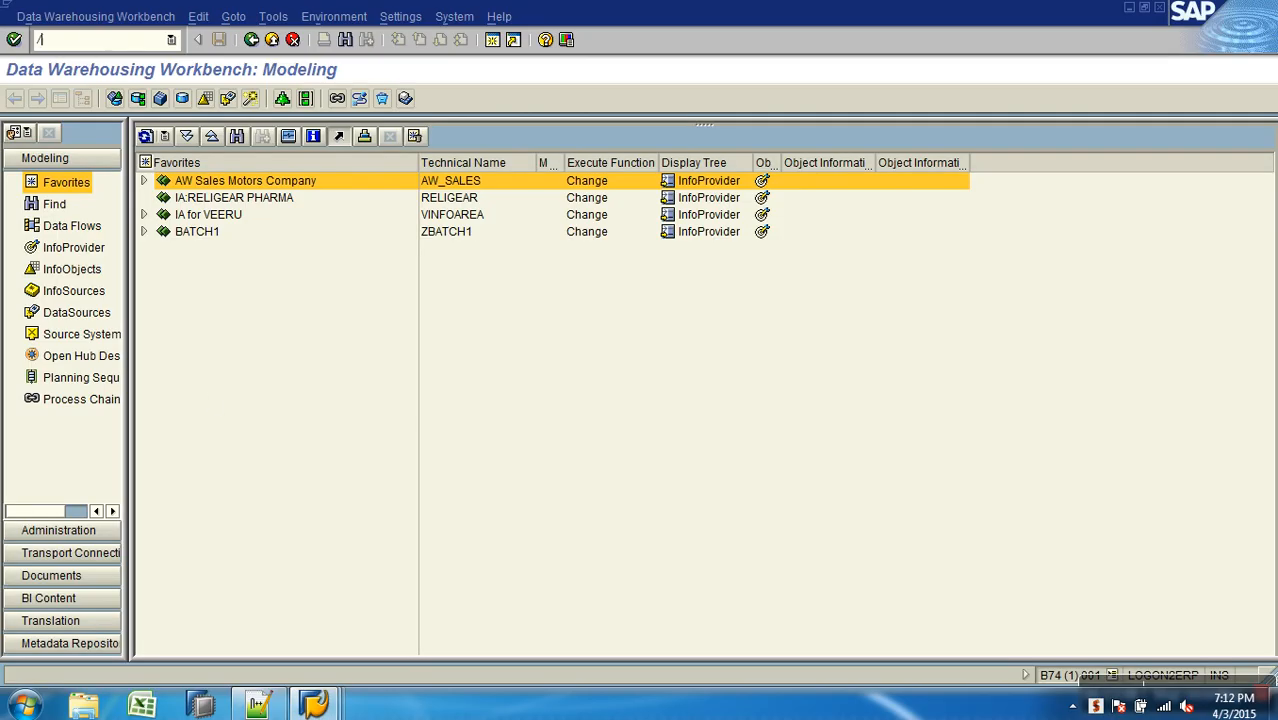
{"action": "key", "text": "Return"}
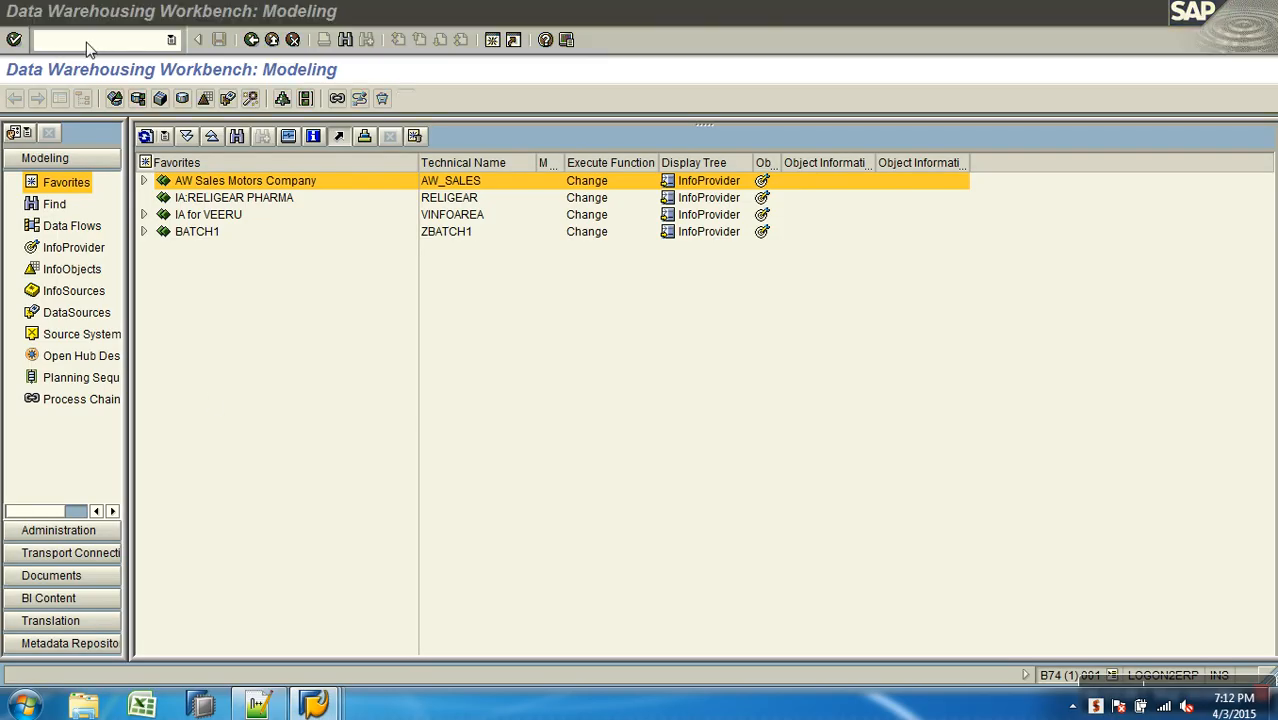
{"action": "left_click", "coordinate": [797, 441]}
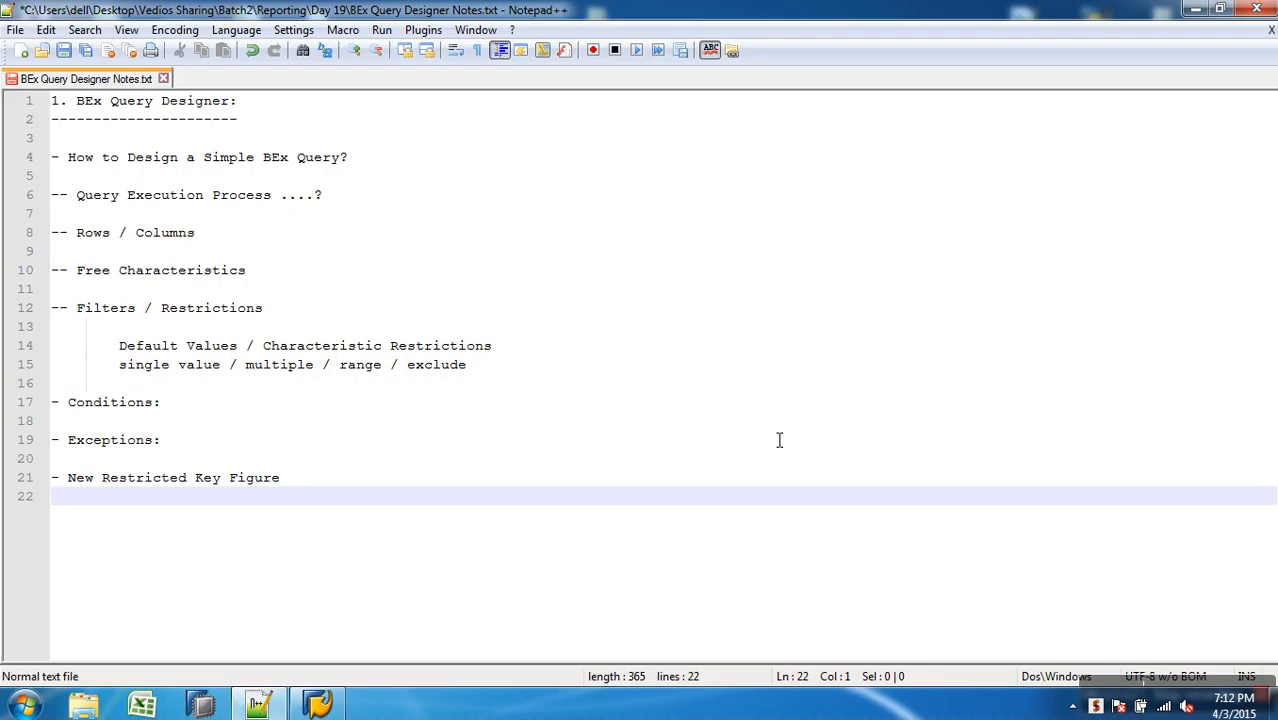
{"action": "left_click", "coordinate": [338, 706]}
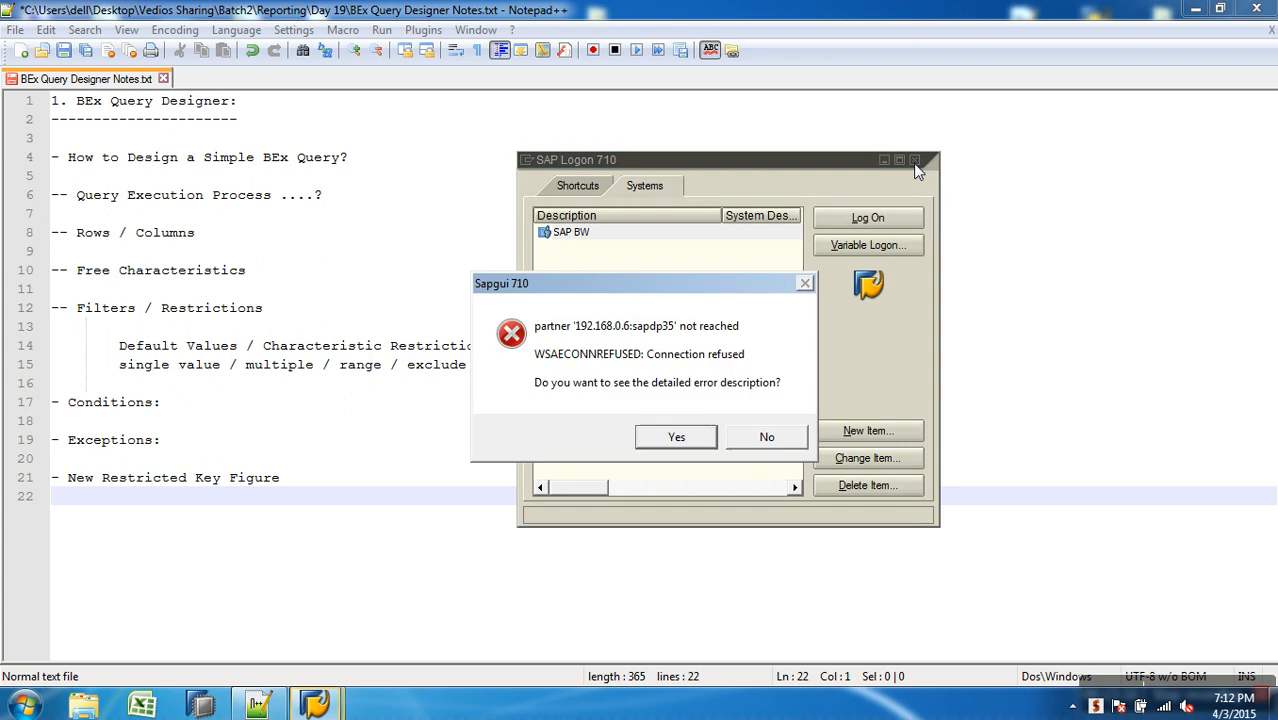
{"action": "left_click", "coordinate": [742, 440]}
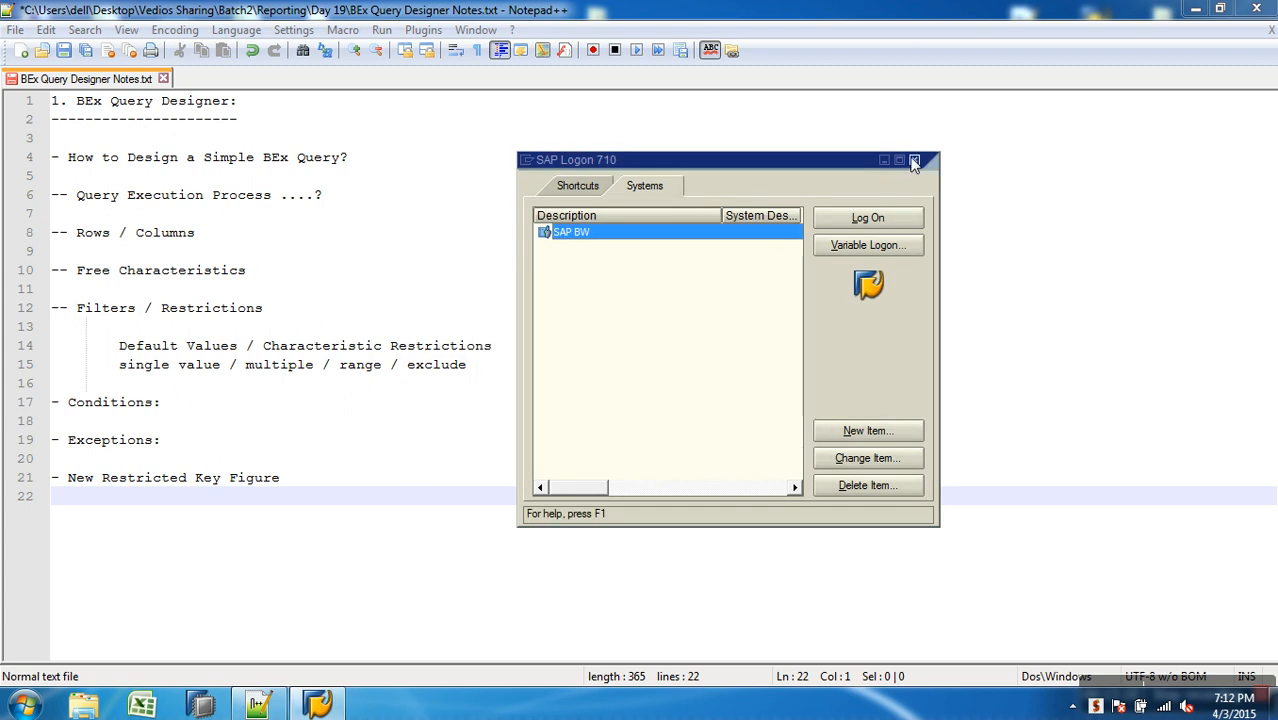
- Close SAP Logon and save BEx Query Designer Notes.txt in Notepad++
{"action": "left_click", "coordinate": [914, 161]}
{"action": "left_click", "coordinate": [63, 50]}
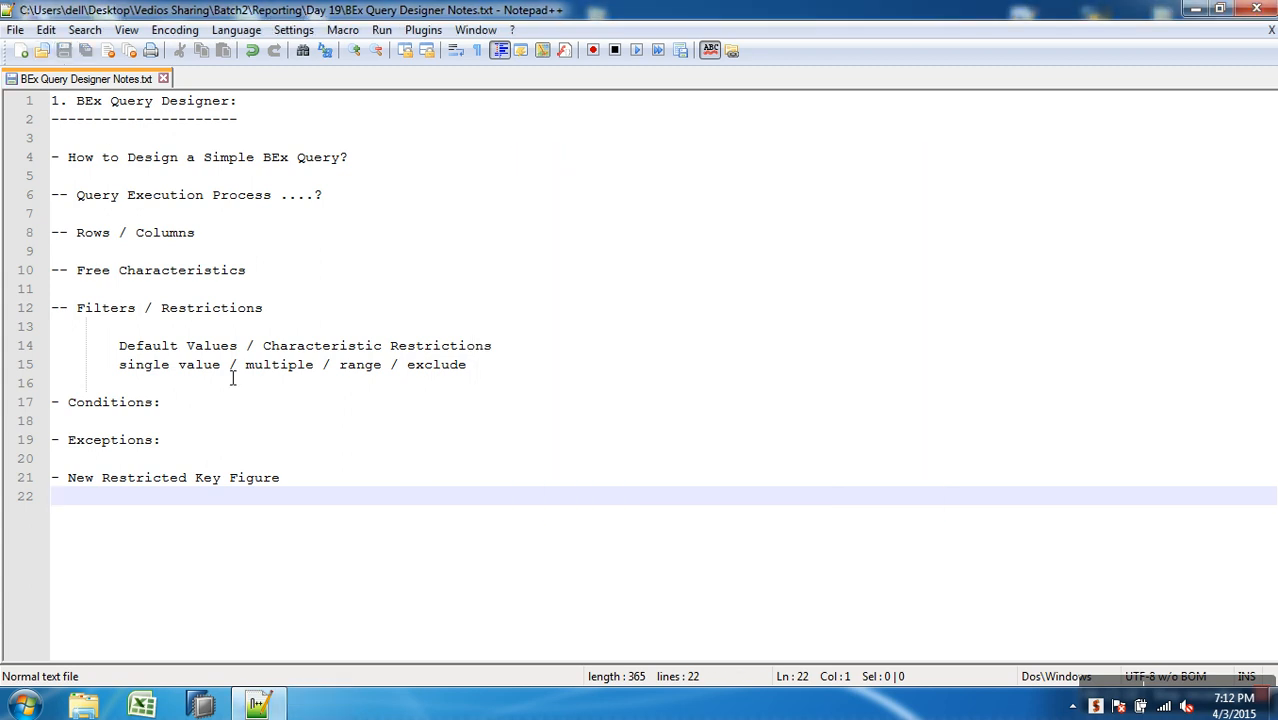
- Launch SAP Logon from the desktop, try to log on to SAP BW, and close the logon window
{"action": "key", "text": "super+d"}
{"action": "double_click", "coordinate": [1114, 38]}
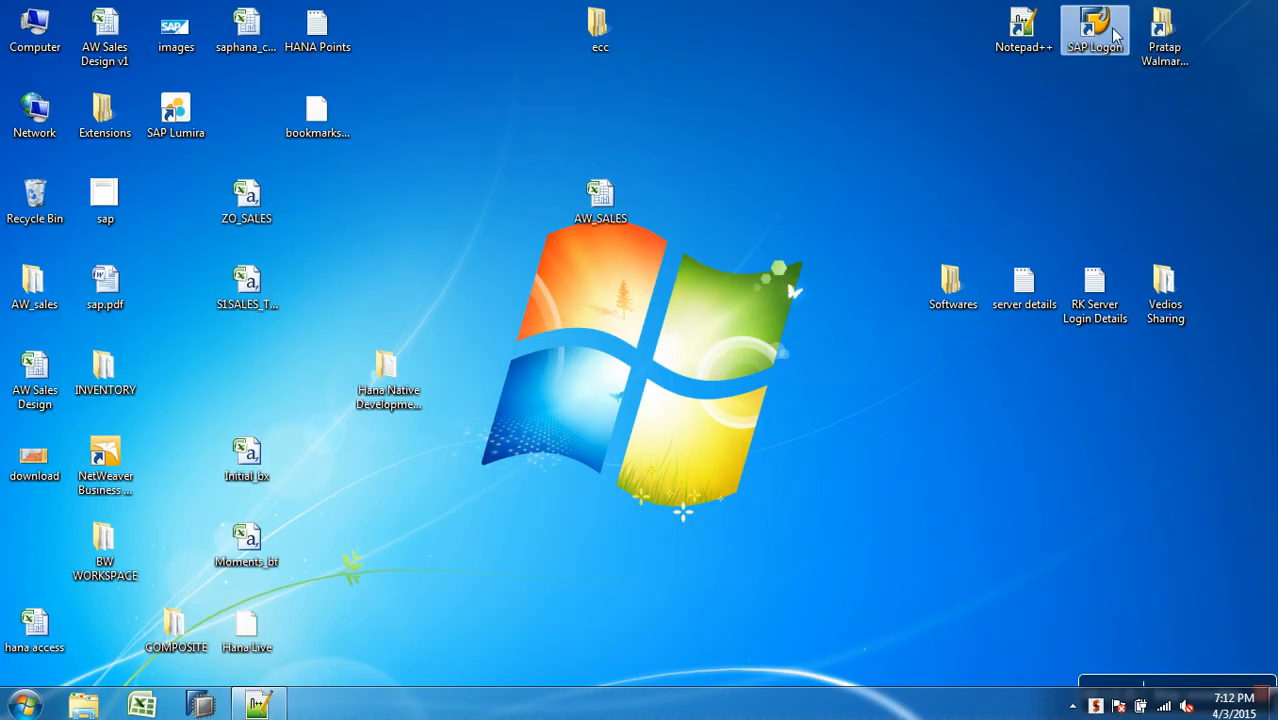
{"action": "left_click", "coordinate": [868, 217]}
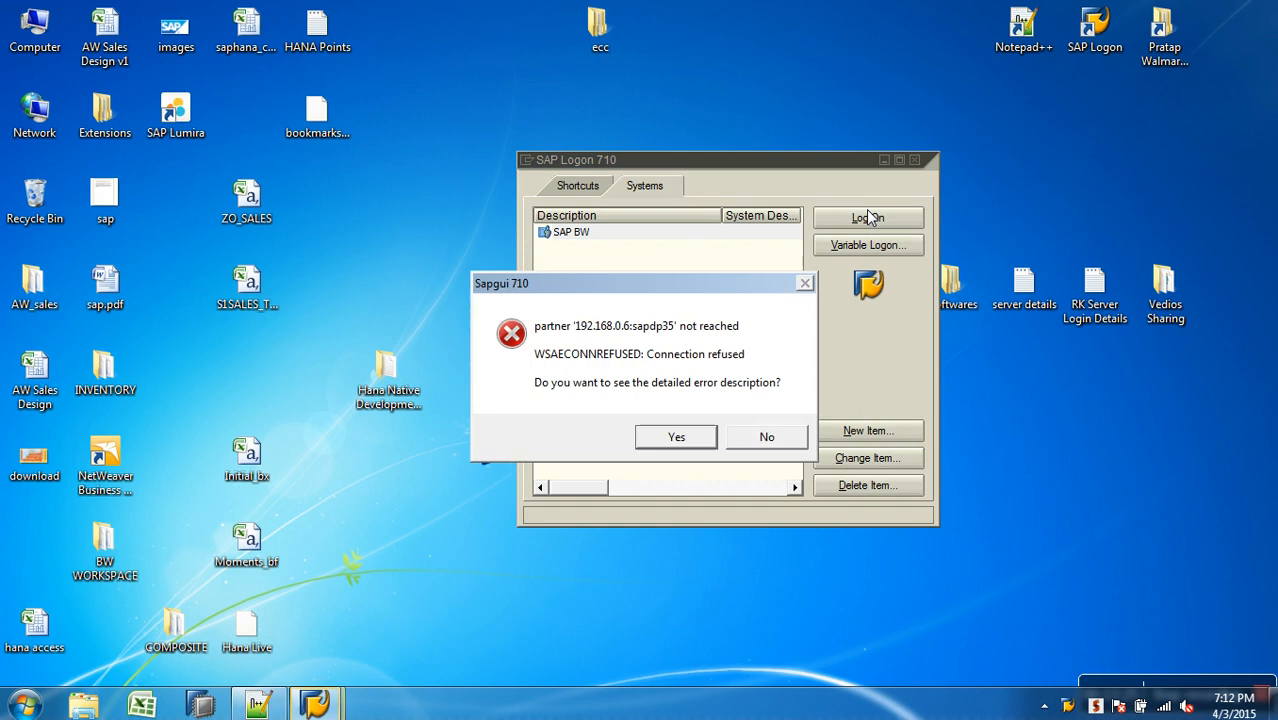
{"action": "left_click", "coordinate": [778, 436]}
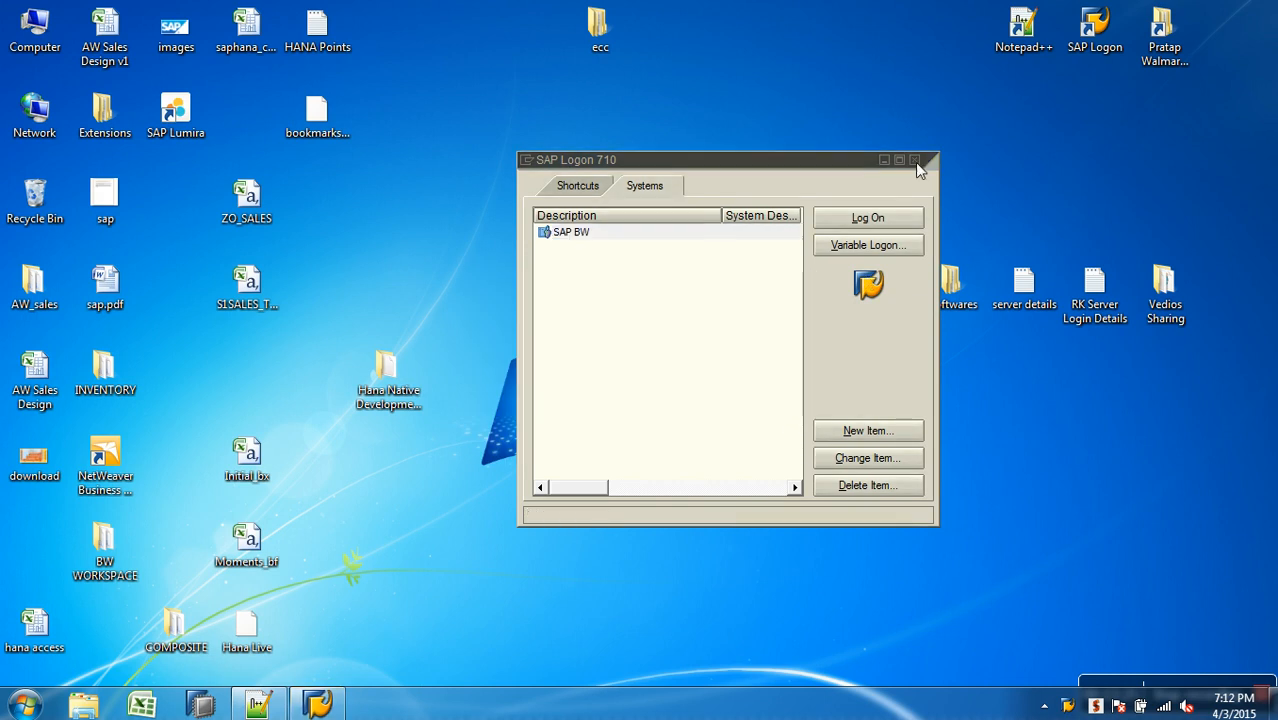
{"action": "left_click", "coordinate": [914, 160]}
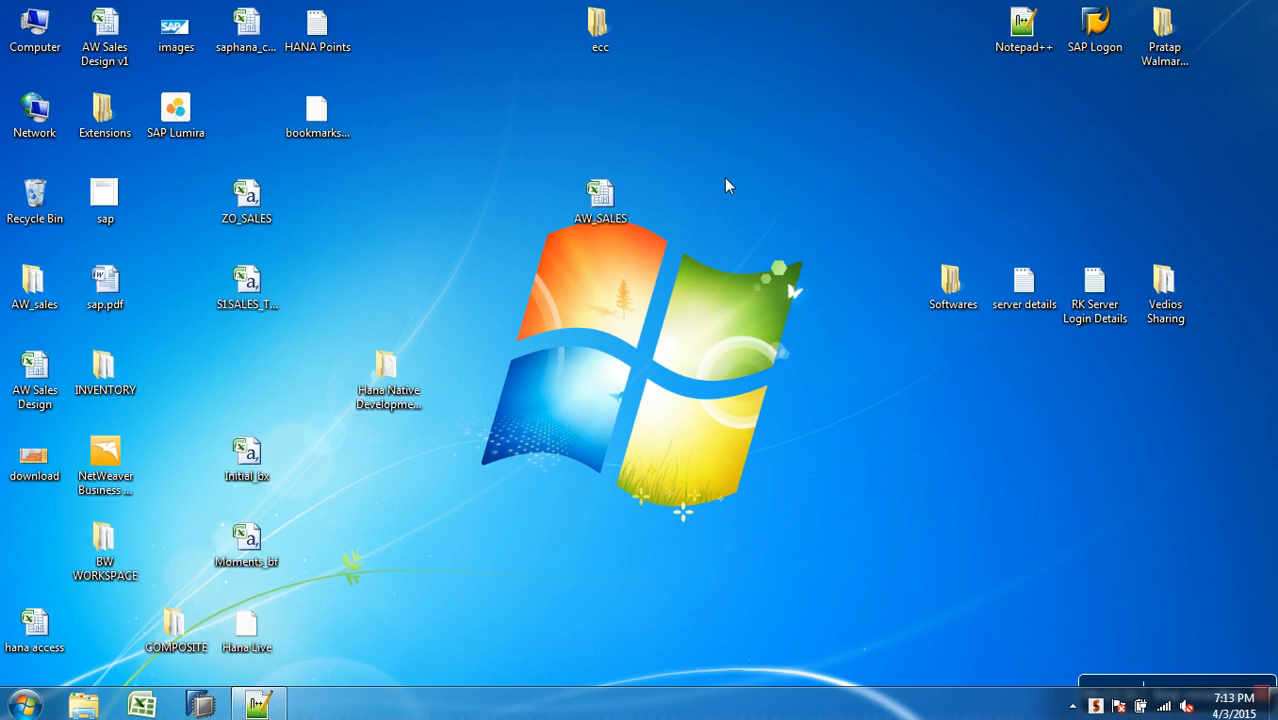
- Check the status of the computer's wireless network connection
{"action": "left_click", "coordinate": [1166, 707]}
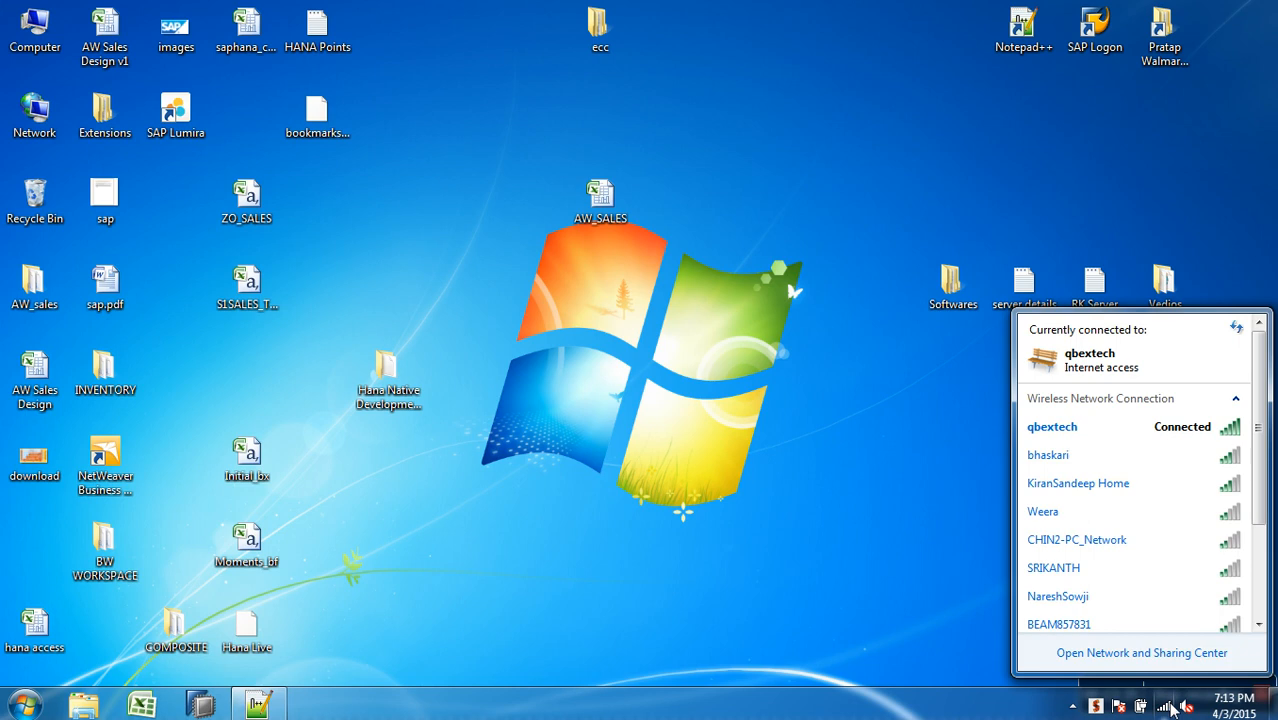
{"action": "left_click", "coordinate": [1105, 432]}
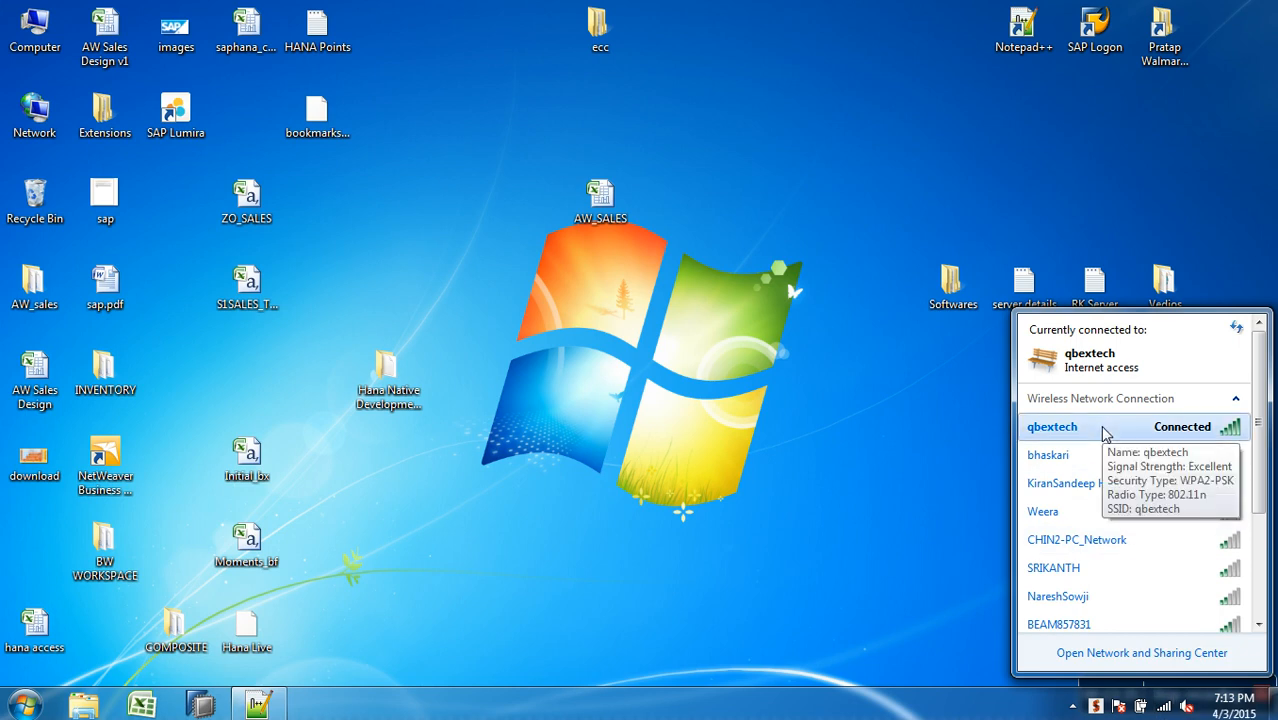
{"action": "left_click", "coordinate": [1218, 458]}
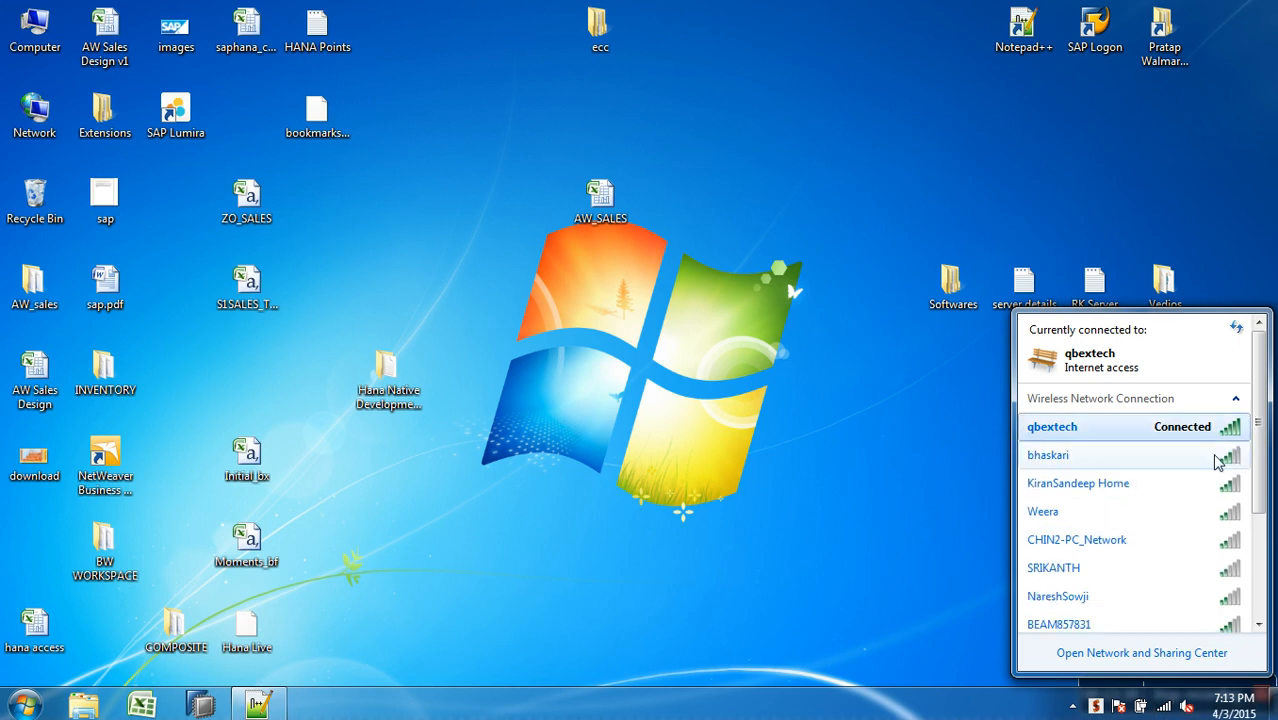
{"action": "left_click", "coordinate": [1155, 436]}
{"action": "left_click", "coordinate": [1200, 458]}
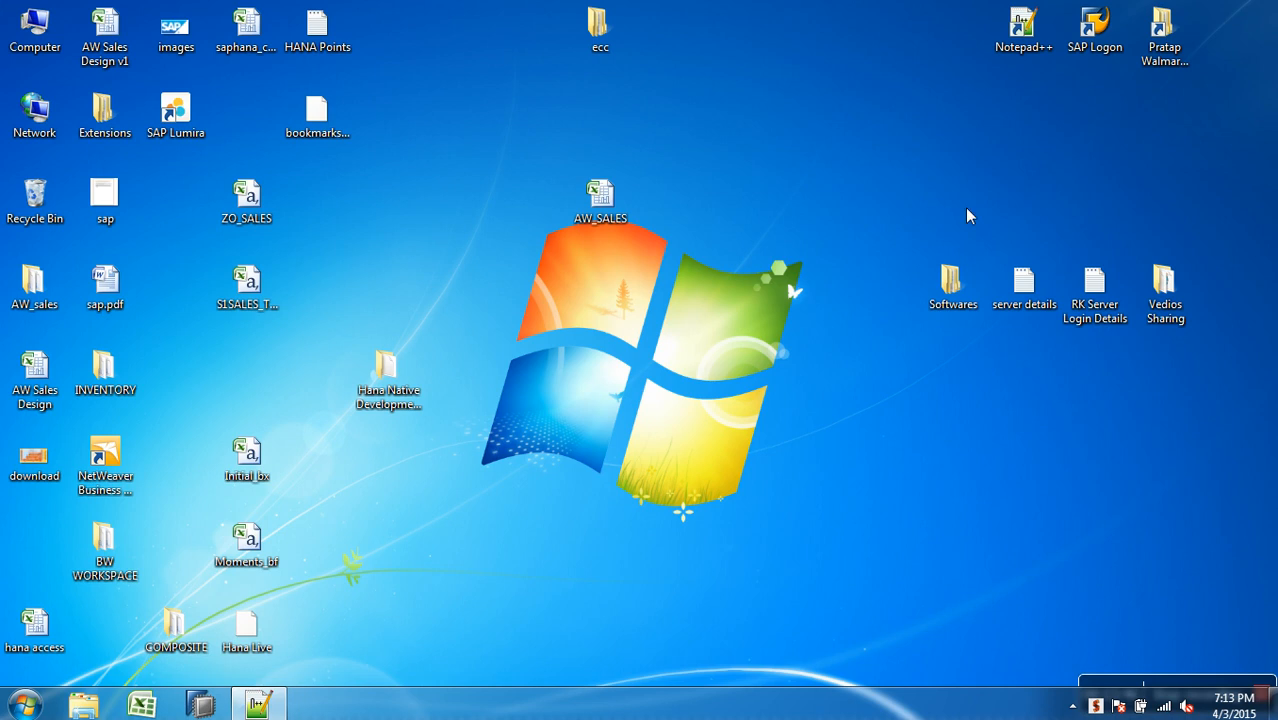
- Reopen SAP Logon, retry the SAP BW logon, and close the window without viewing the detailed error description
{"action": "double_click", "coordinate": [1094, 26]}
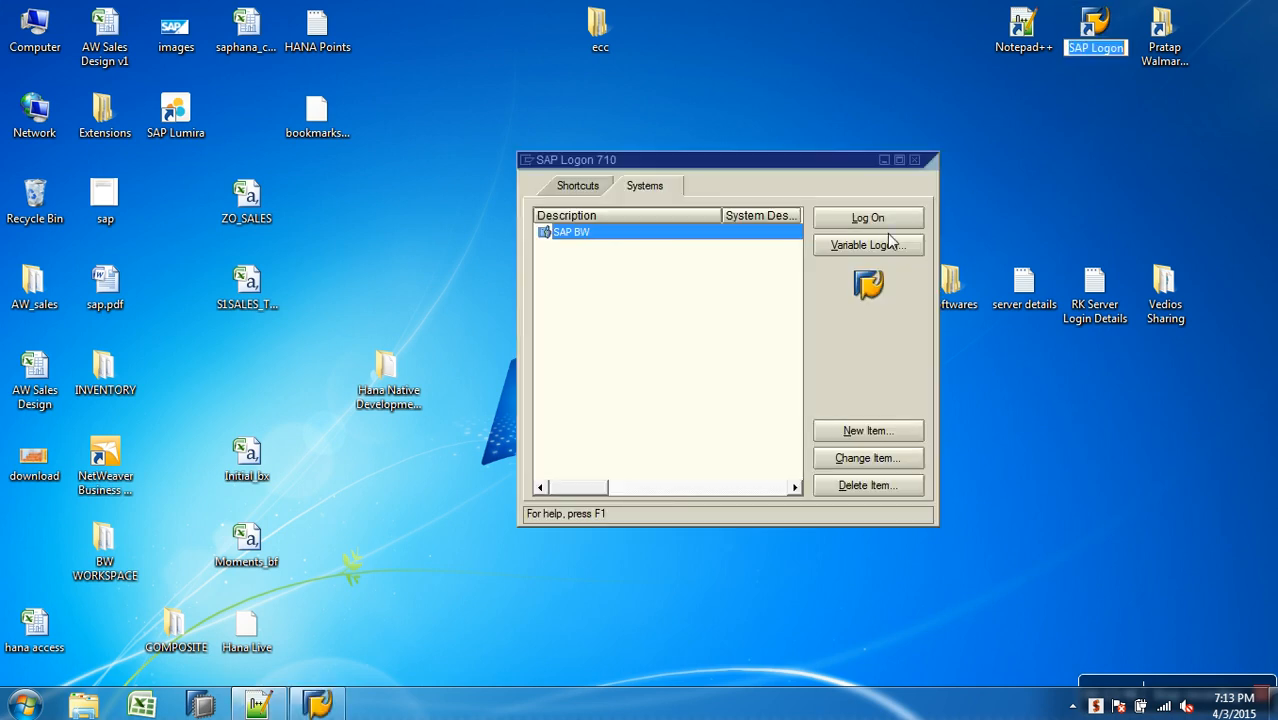
{"action": "left_click", "coordinate": [868, 218]}
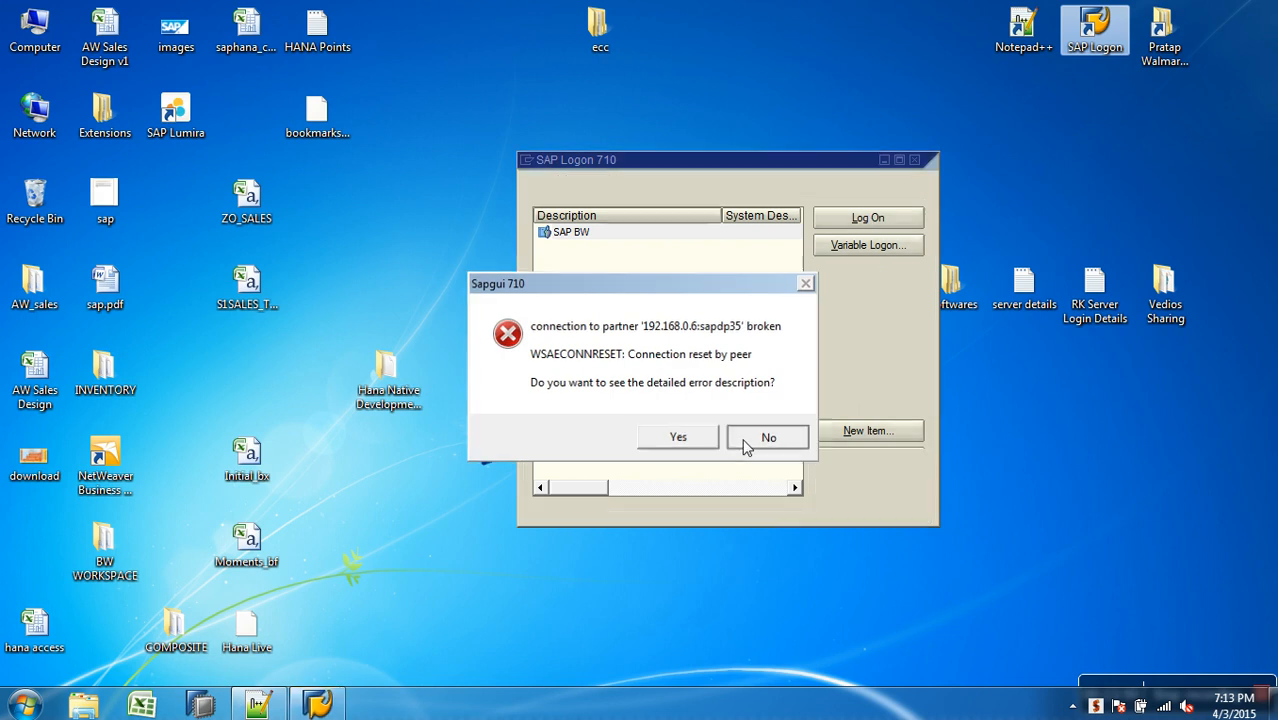
{"action": "left_click", "coordinate": [748, 442]}
{"action": "left_click", "coordinate": [914, 161]}
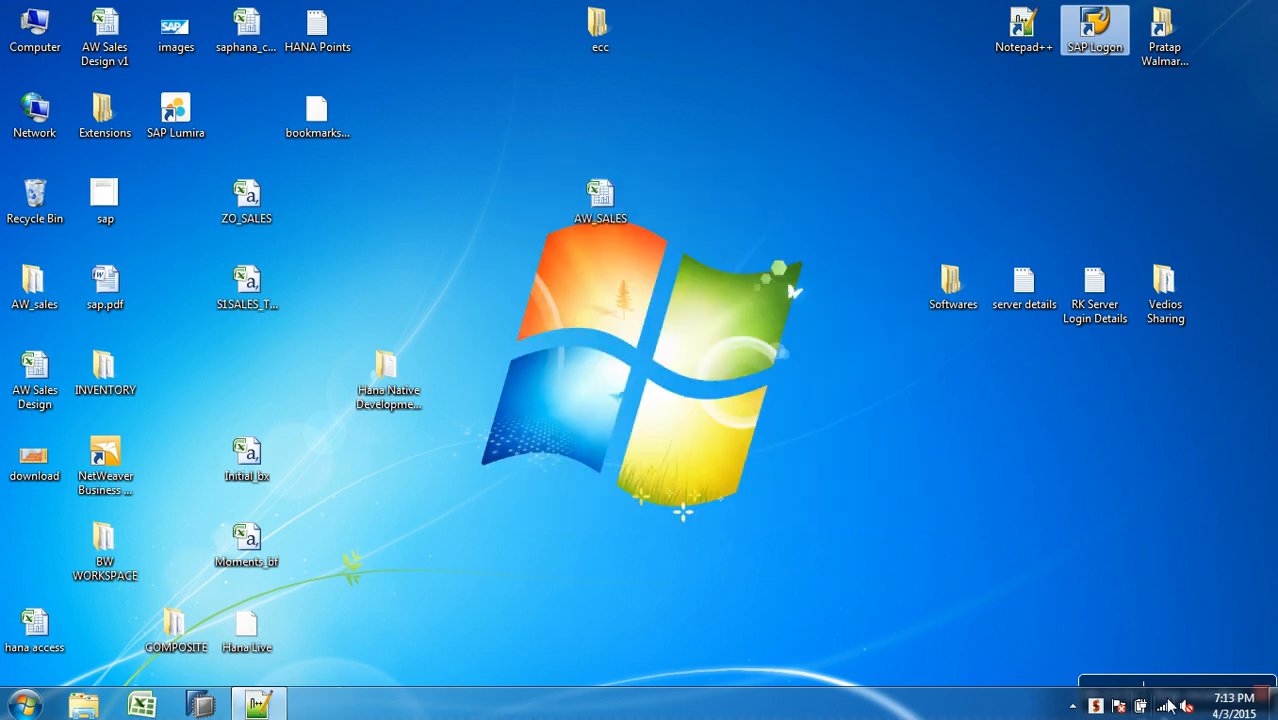
- Refresh the desktop, and reopen SAP Logon to retry the logon to SAP BW twice
{"action": "mouse_move", "coordinate": [1168, 708]}
{"action": "right_click", "coordinate": [752, 346]}
{"action": "left_click", "coordinate": [820, 398]}
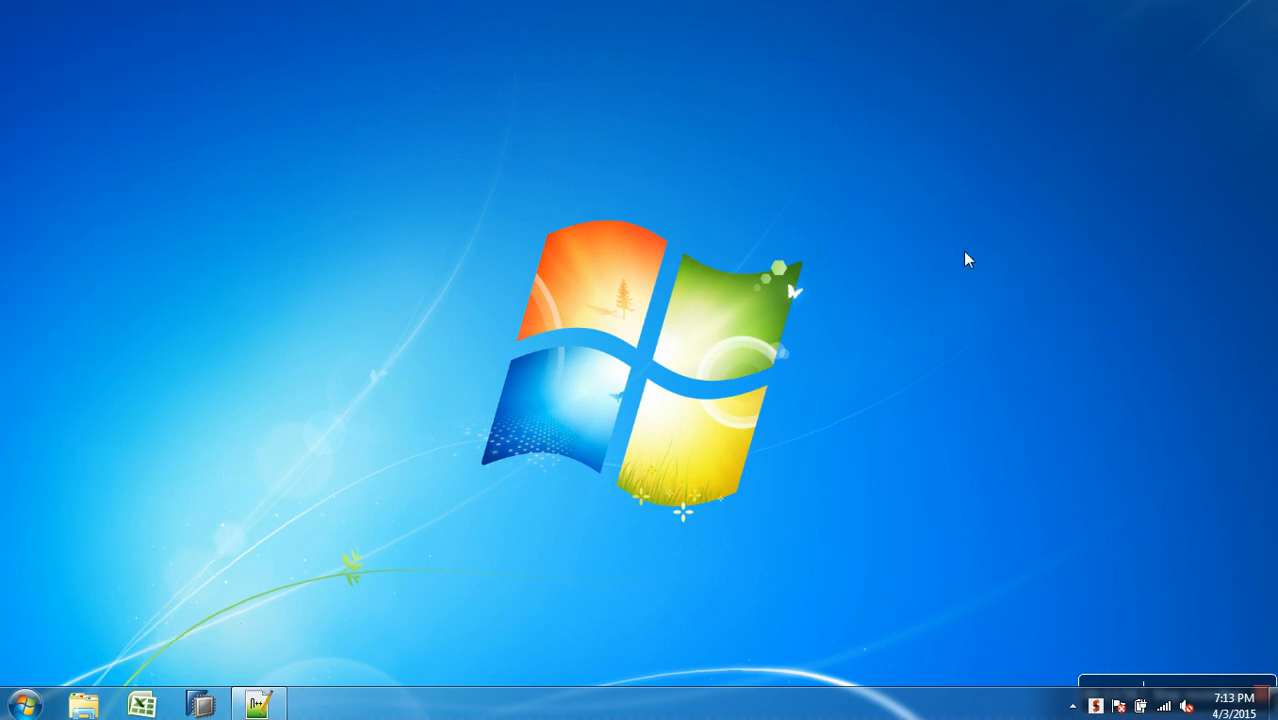
{"action": "double_click", "coordinate": [1080, 45]}
{"action": "left_click", "coordinate": [889, 220]}
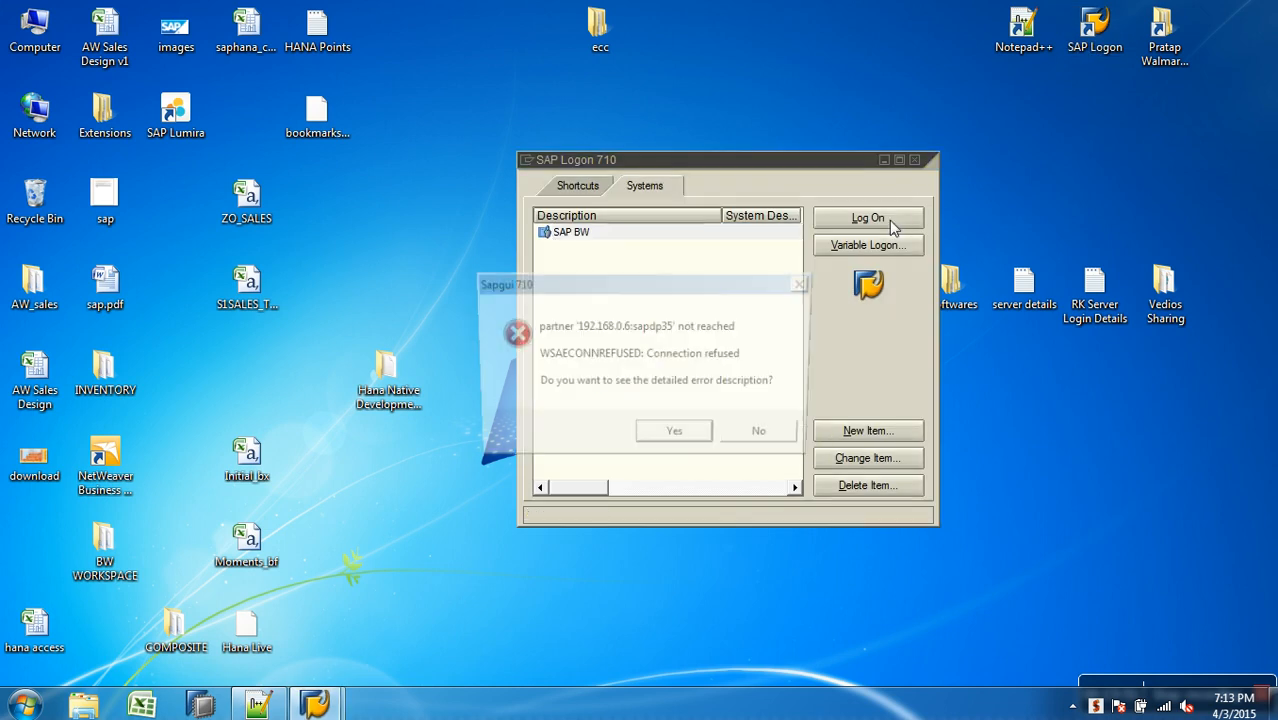
{"action": "left_click", "coordinate": [762, 438]}
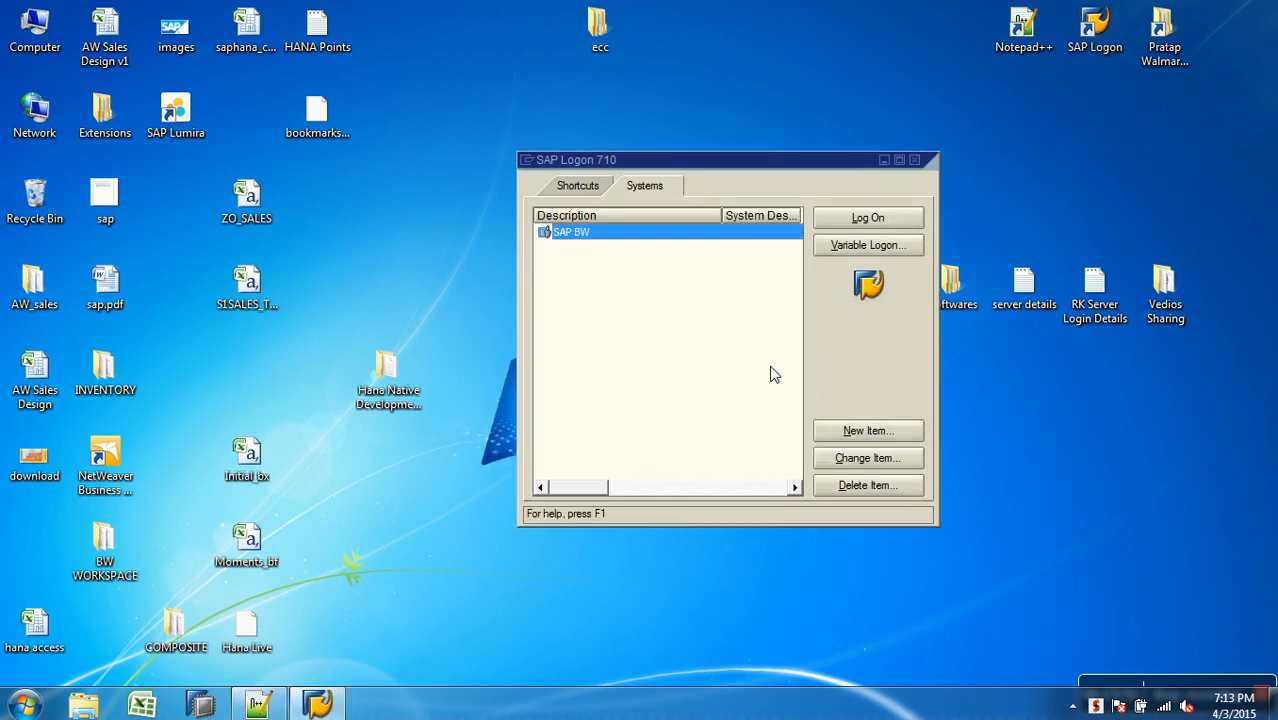
{"action": "left_click", "coordinate": [865, 222]}
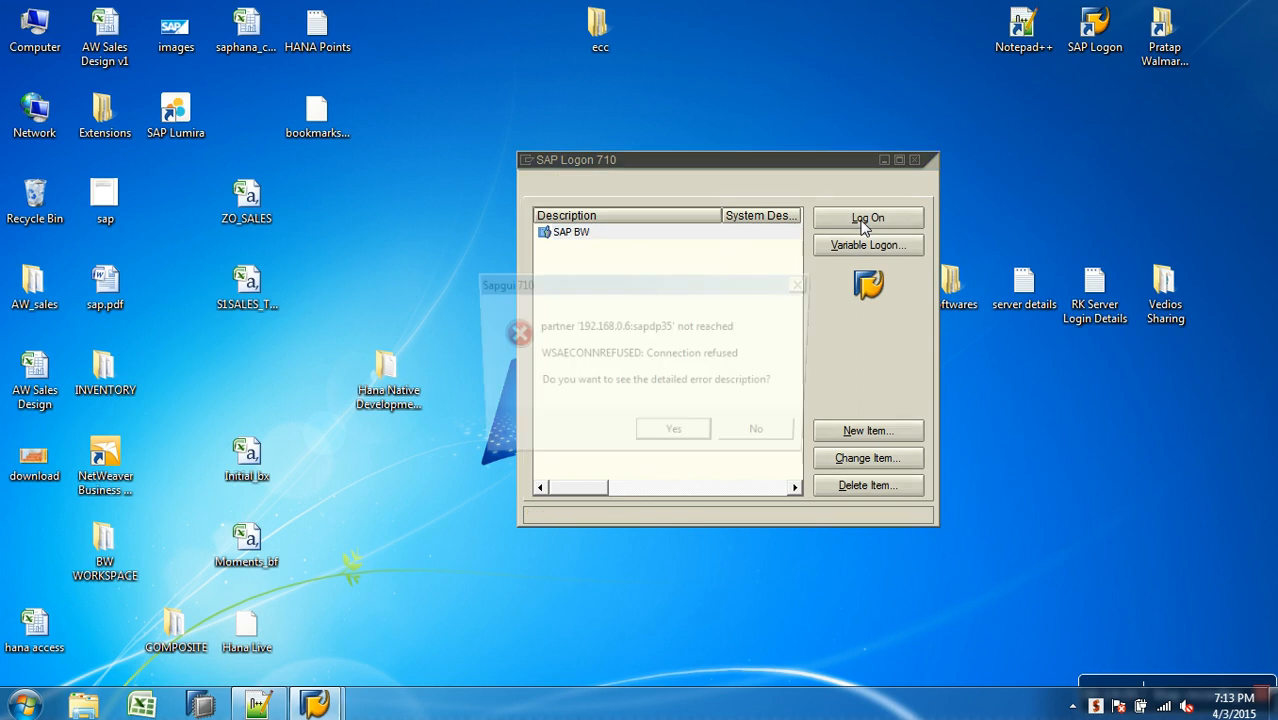